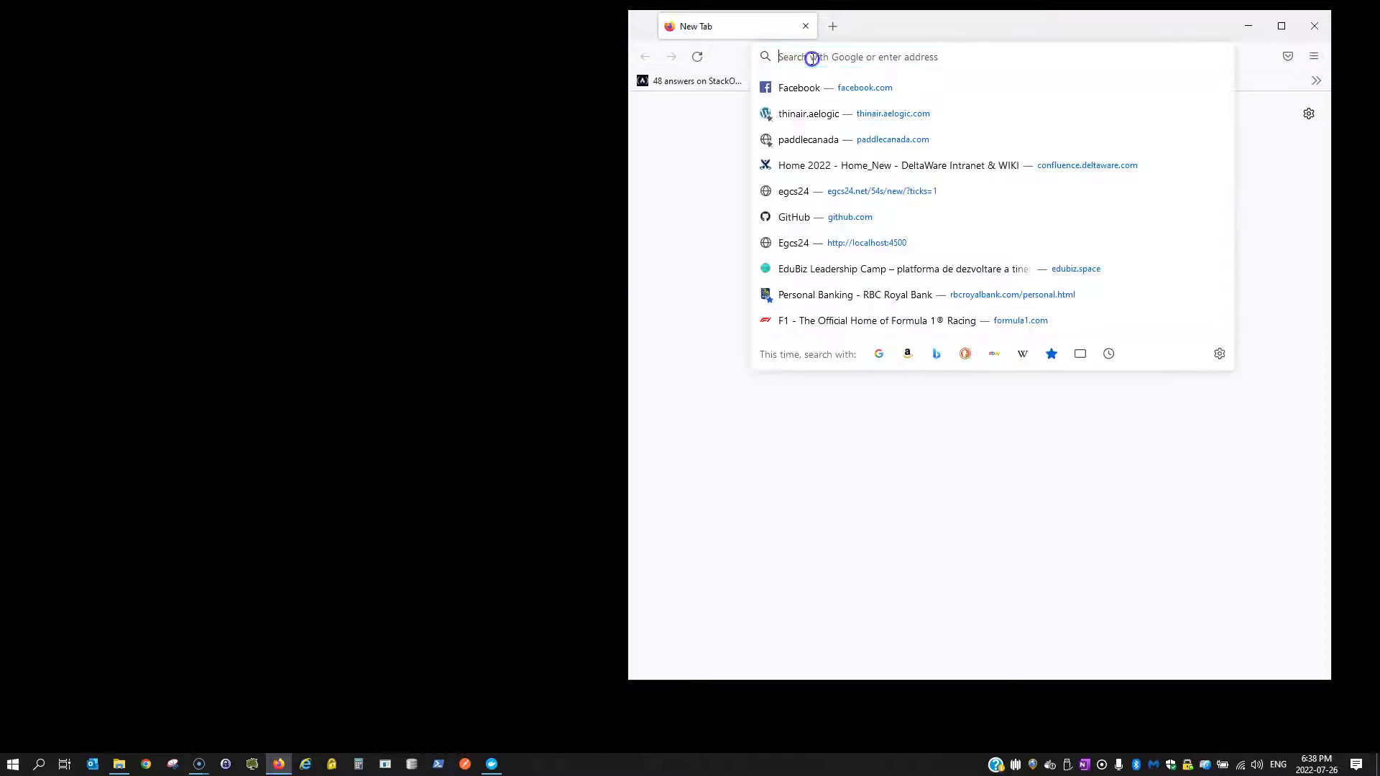
# Search Google for 'bitbucket scytalec' and open the scytalec Bitbucket result
pyautogui.write('sc')
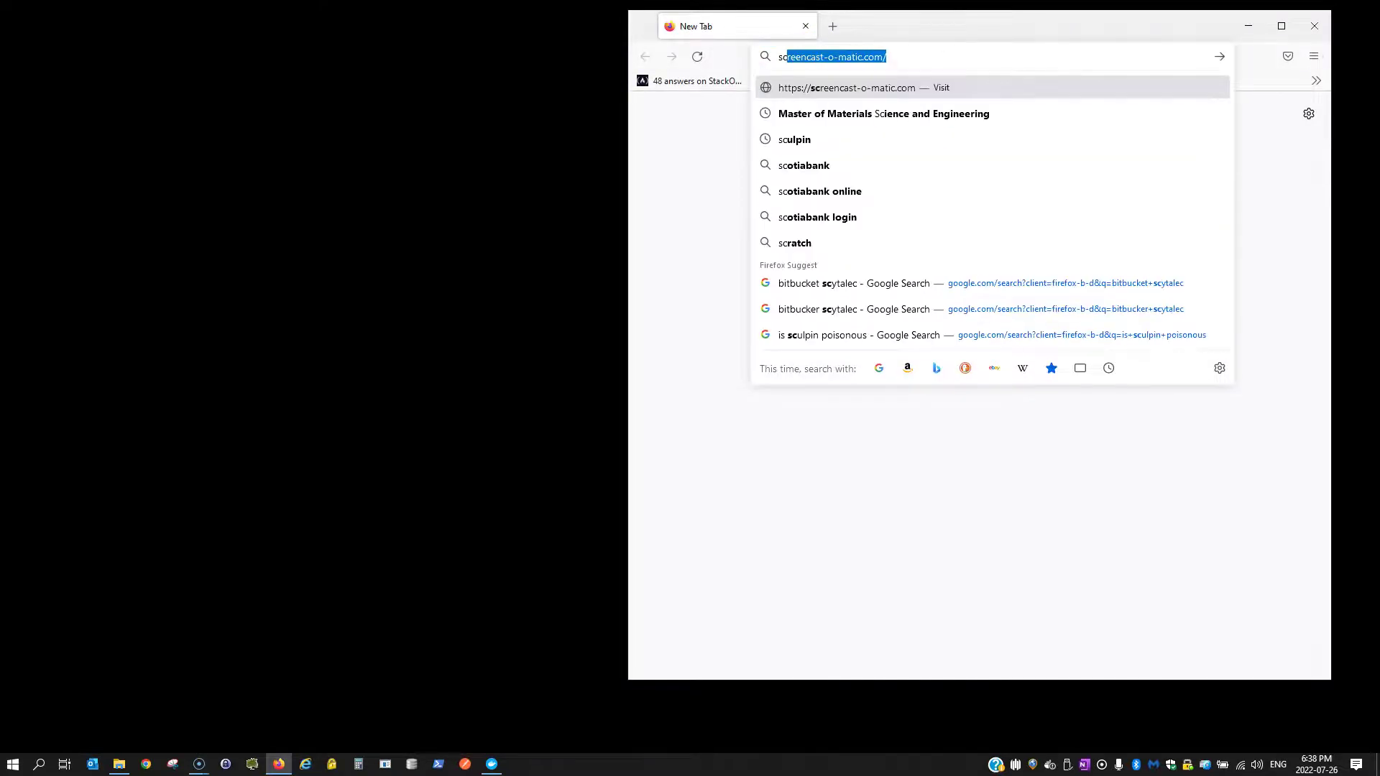
pyautogui.press('BackSpace')
pyautogui.press('BackSpace')
pyautogui.press('BackSpace')
pyautogui.write('biu')
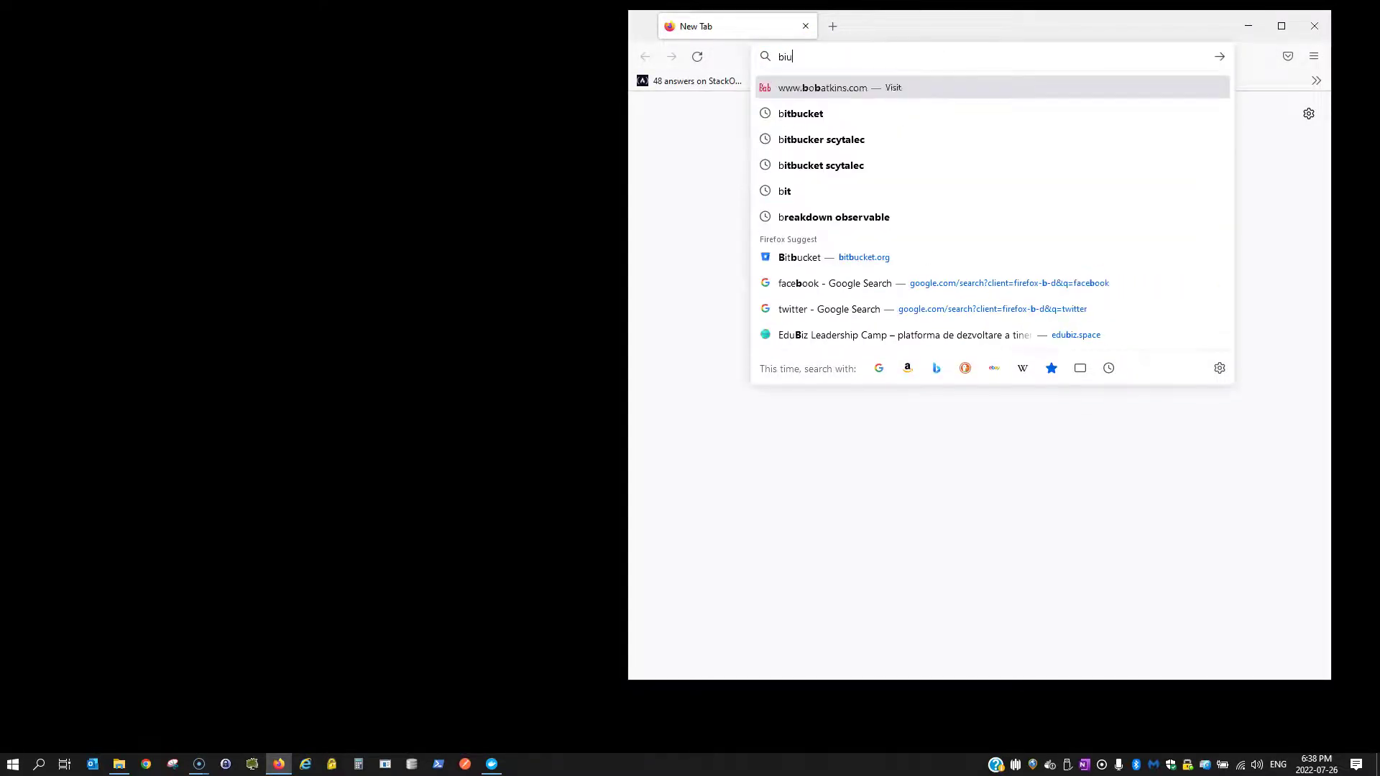
pyautogui.write('tbucket')
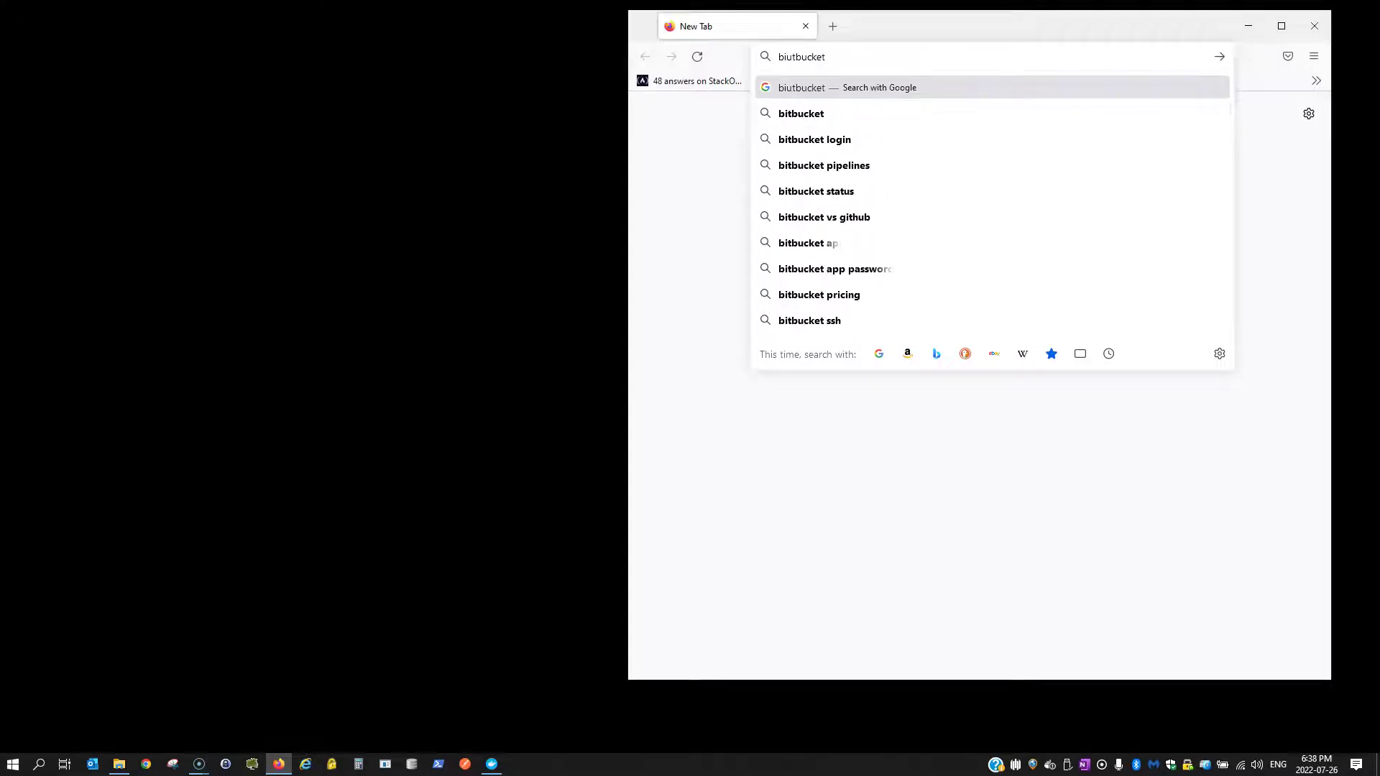
pyautogui.write(' scytalec')
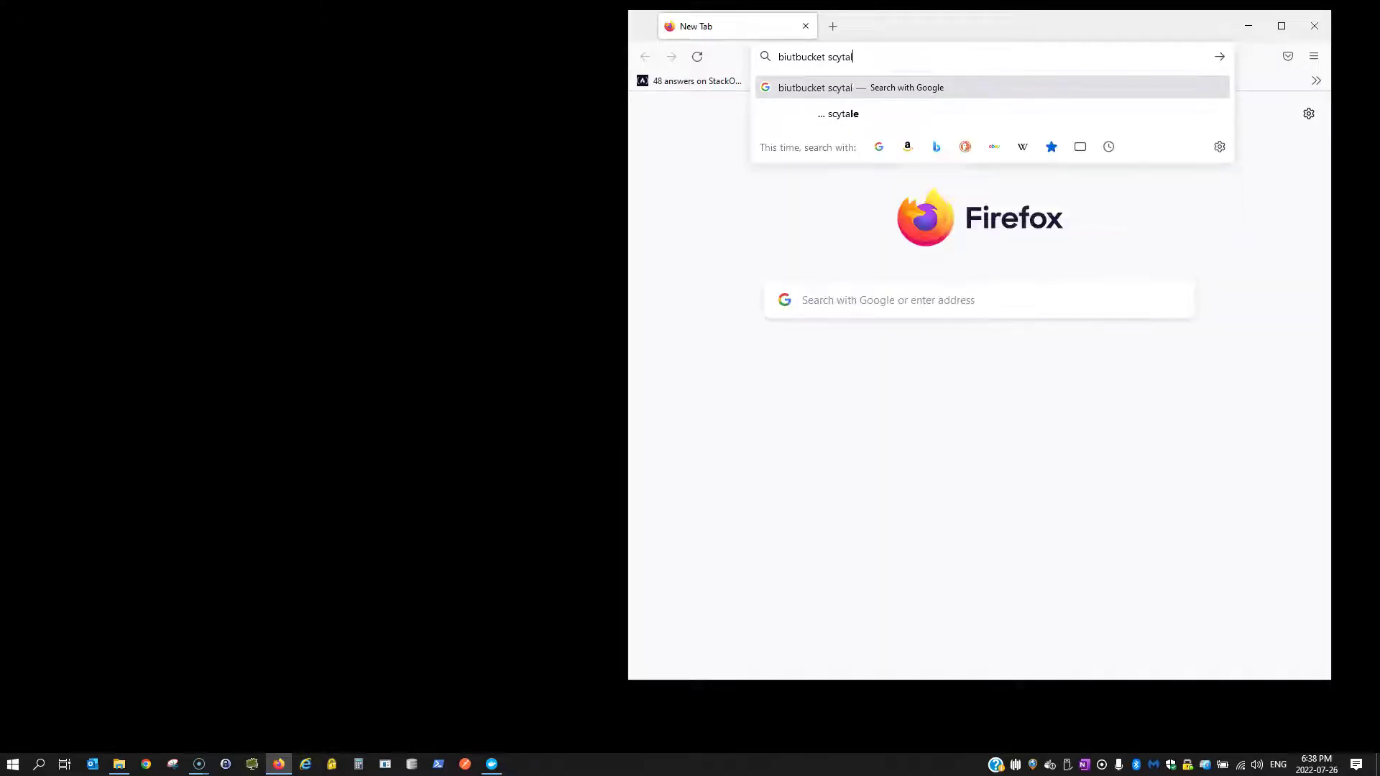
pyautogui.press('Return')
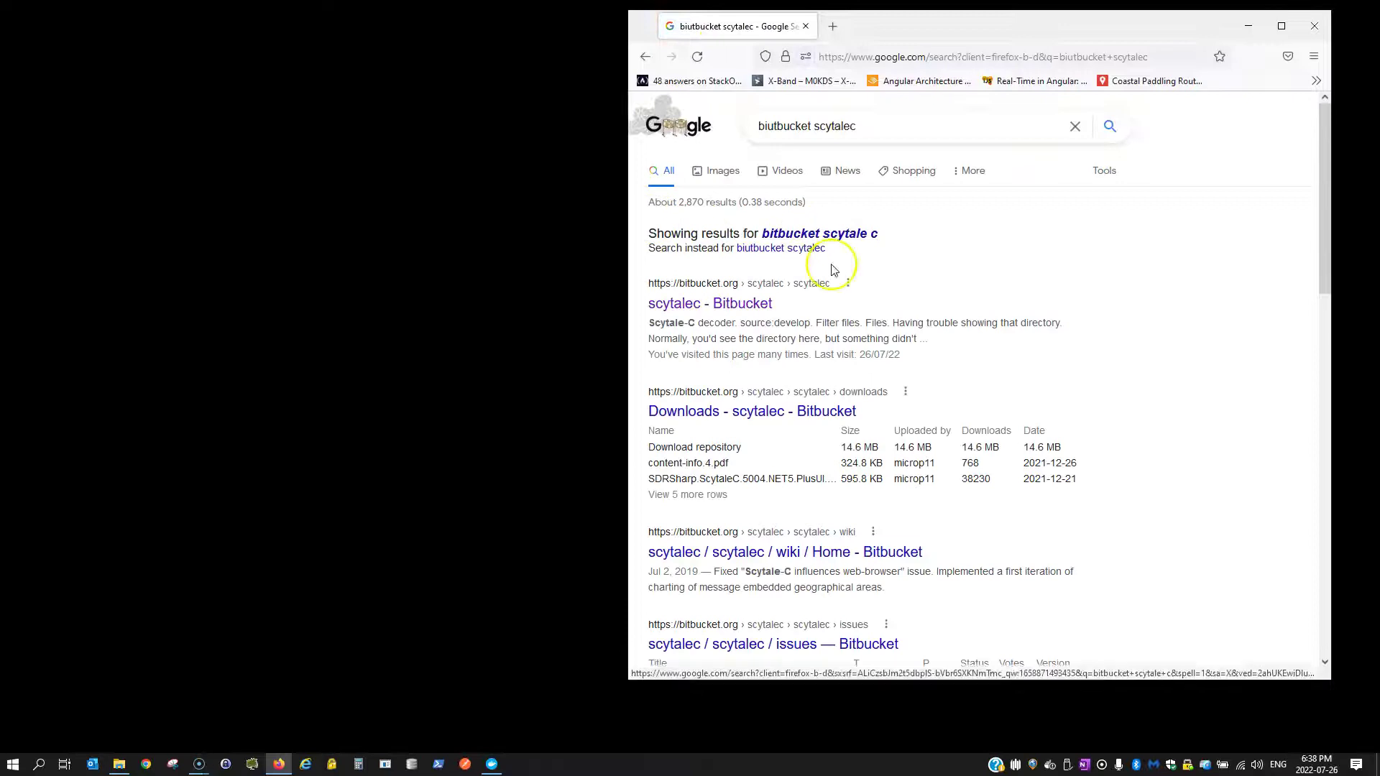
pyautogui.click(714, 302)
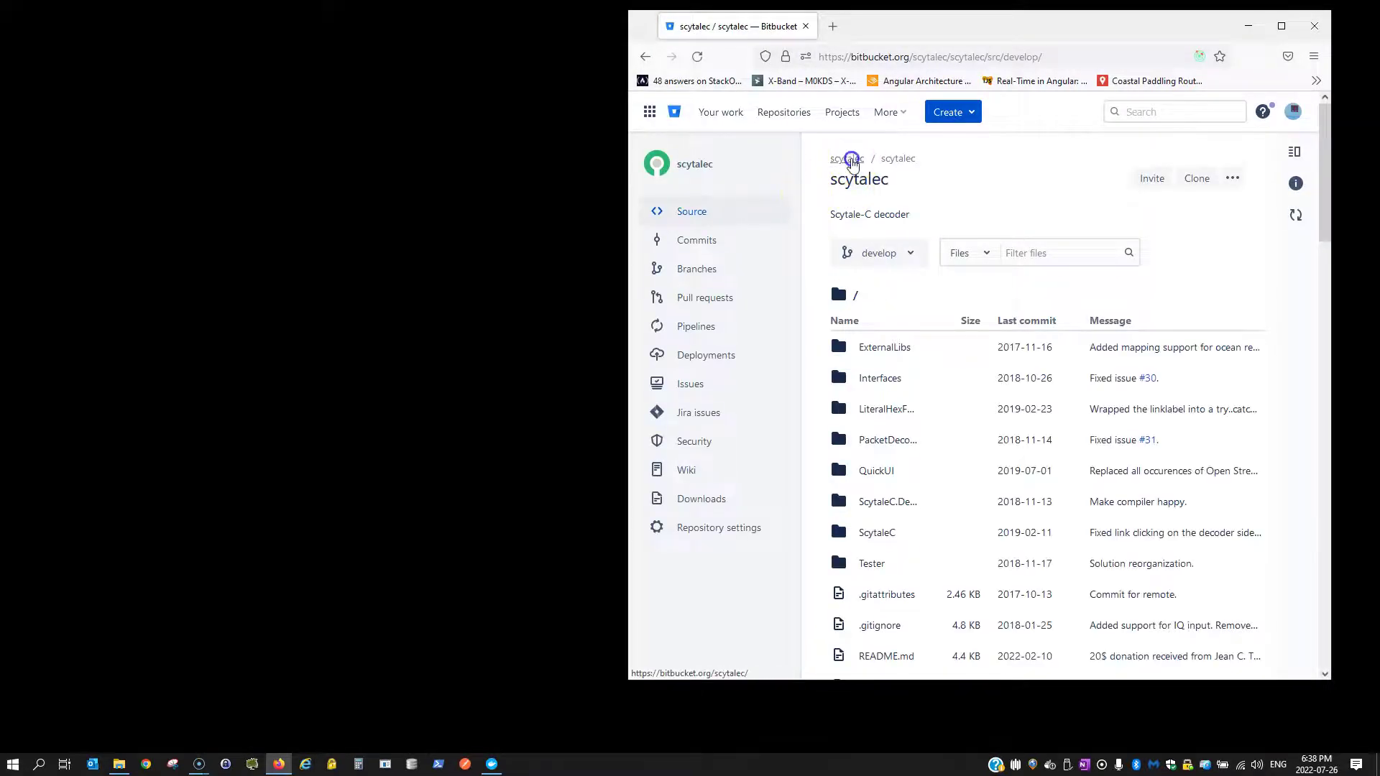
# Open scytalec-docker from the scytalec workspace and copy its HTTPS git clone command
pyautogui.click(848, 160)
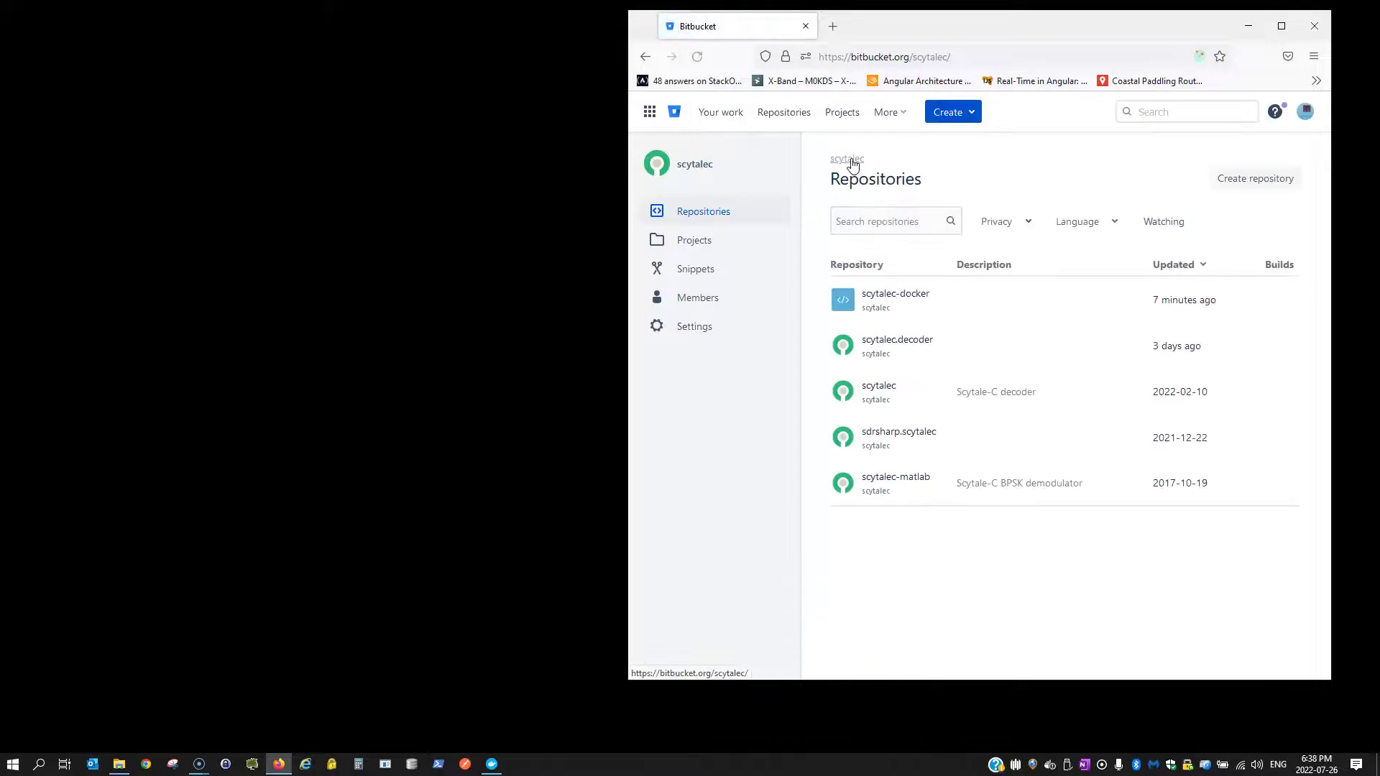
pyautogui.click(903, 297)
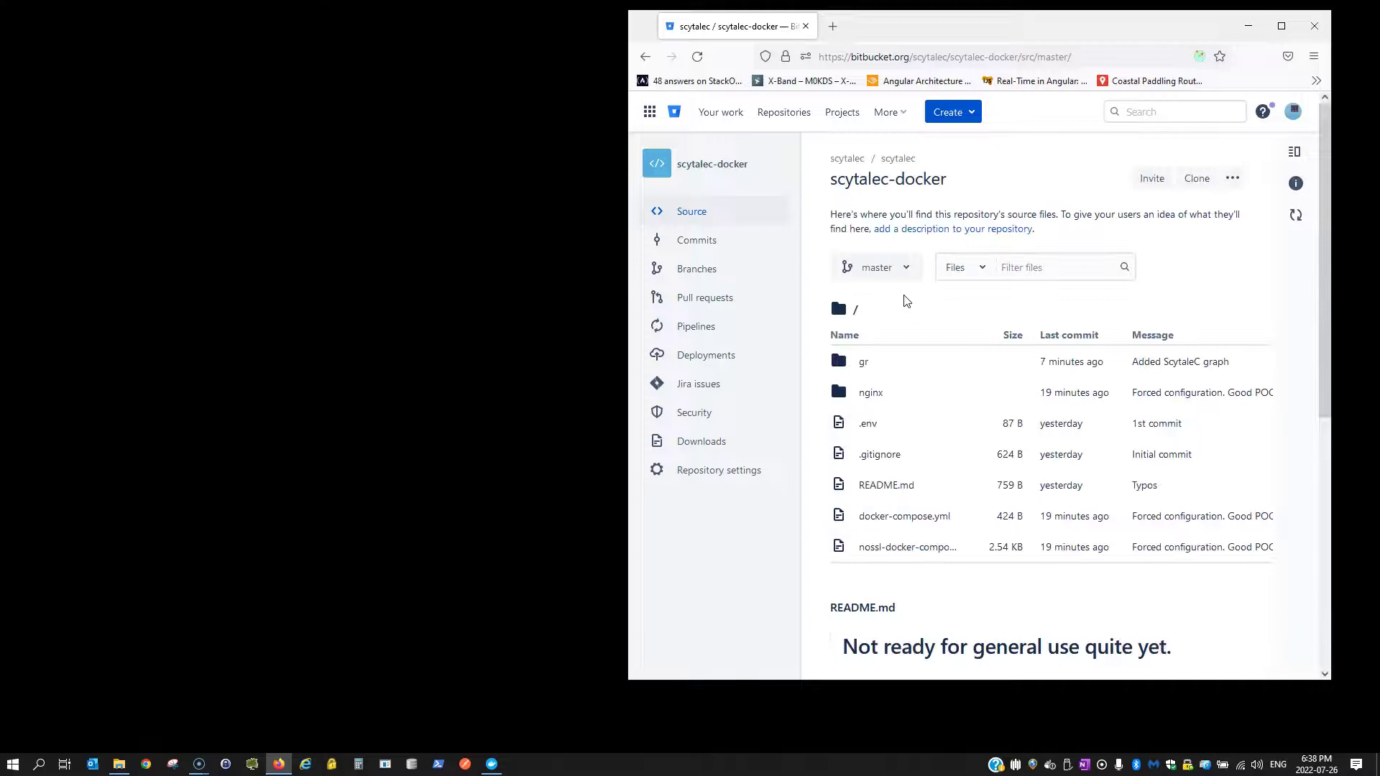
pyautogui.click(1196, 179)
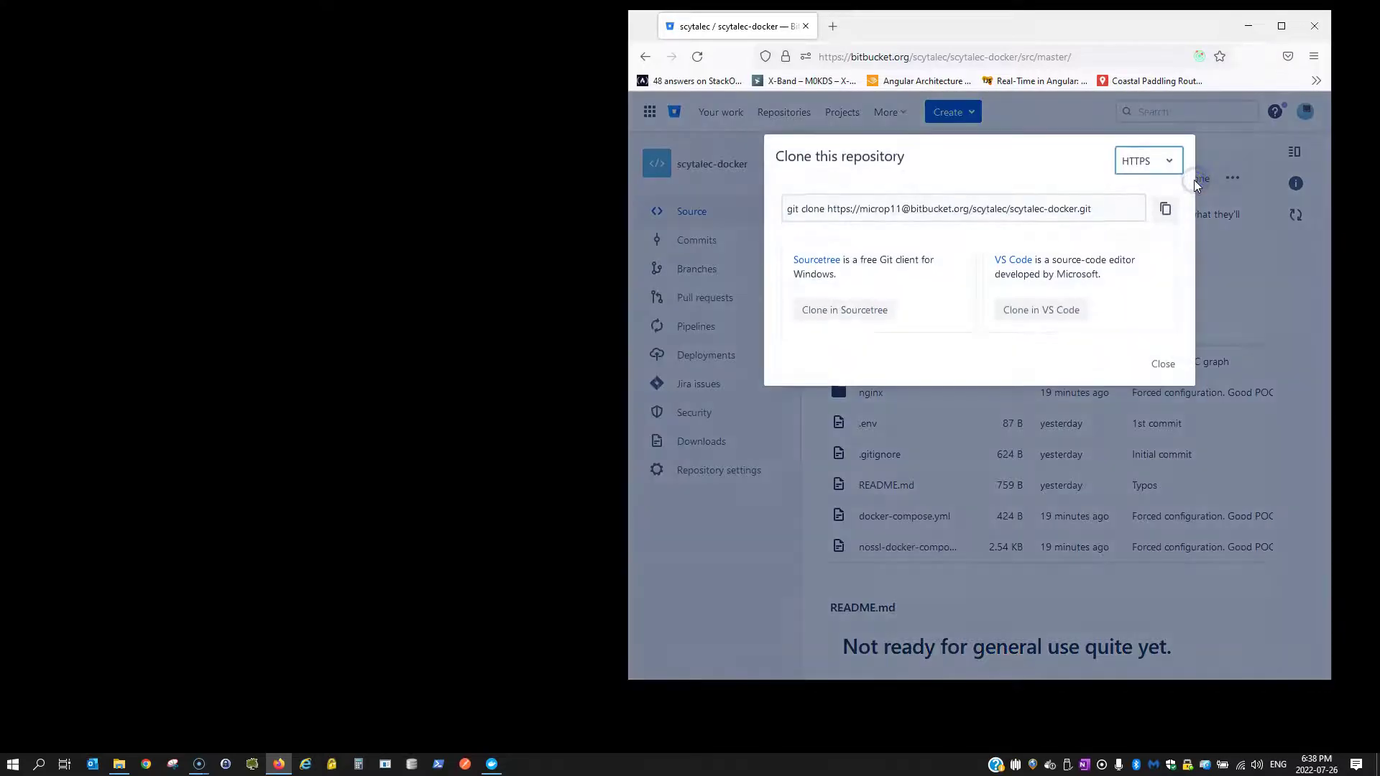
pyautogui.click(1165, 208)
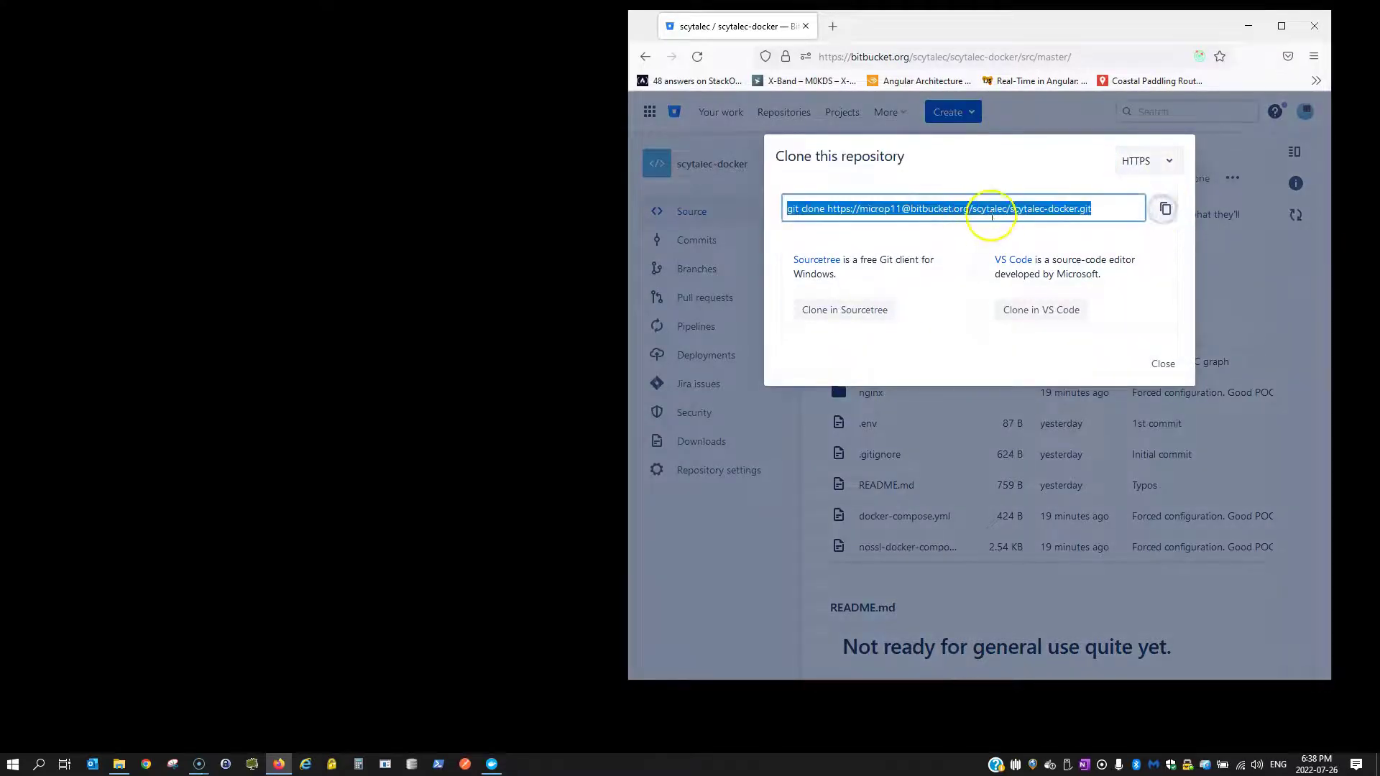
pyautogui.click(495, 316)
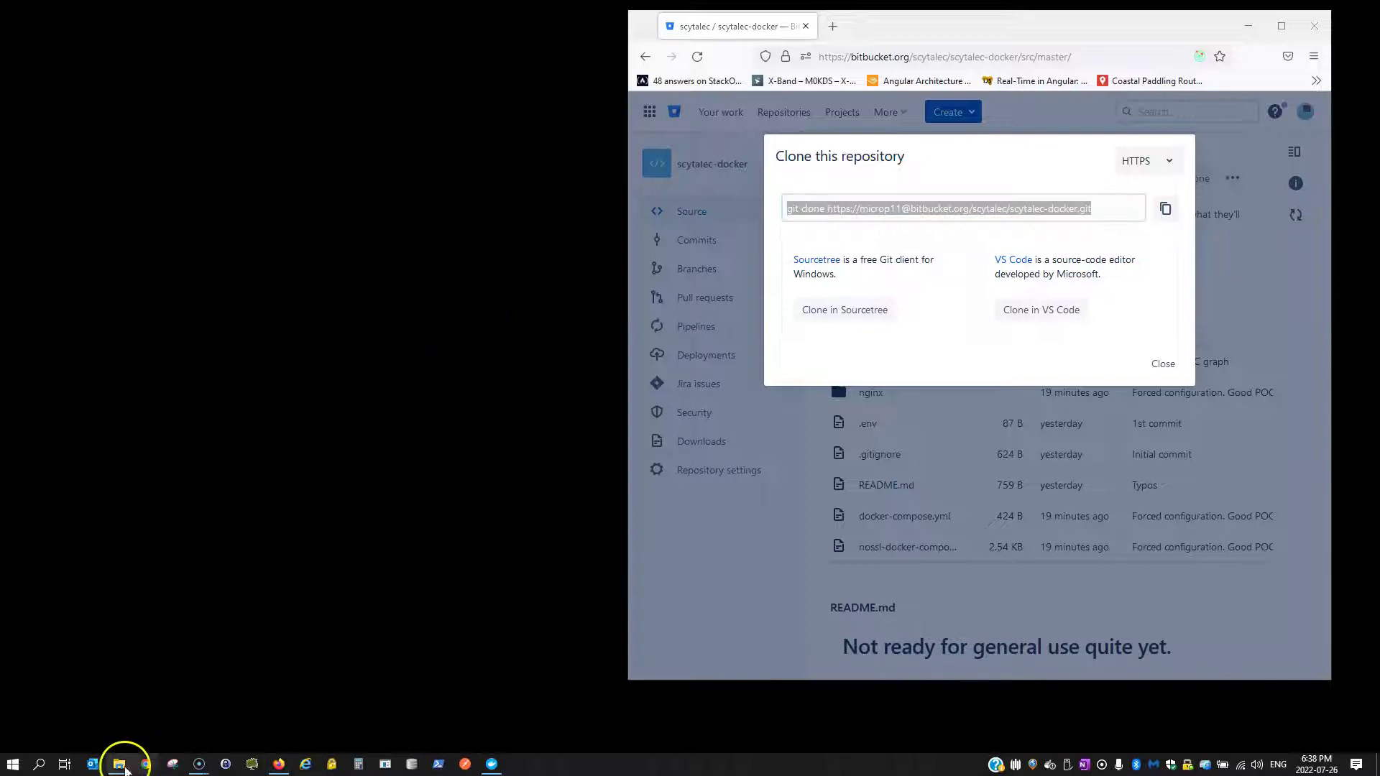
pyautogui.moveTo(115, 765)
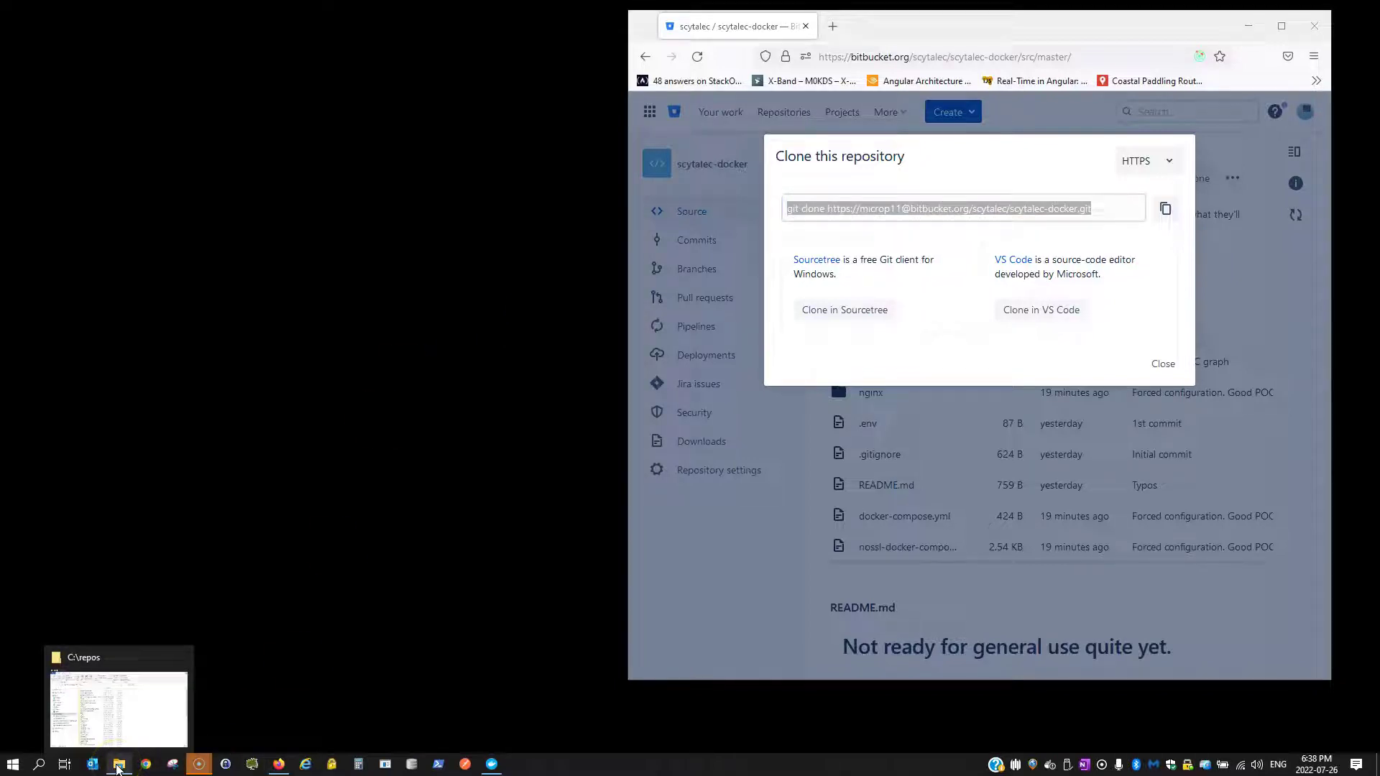
pyautogui.click(1165, 208)
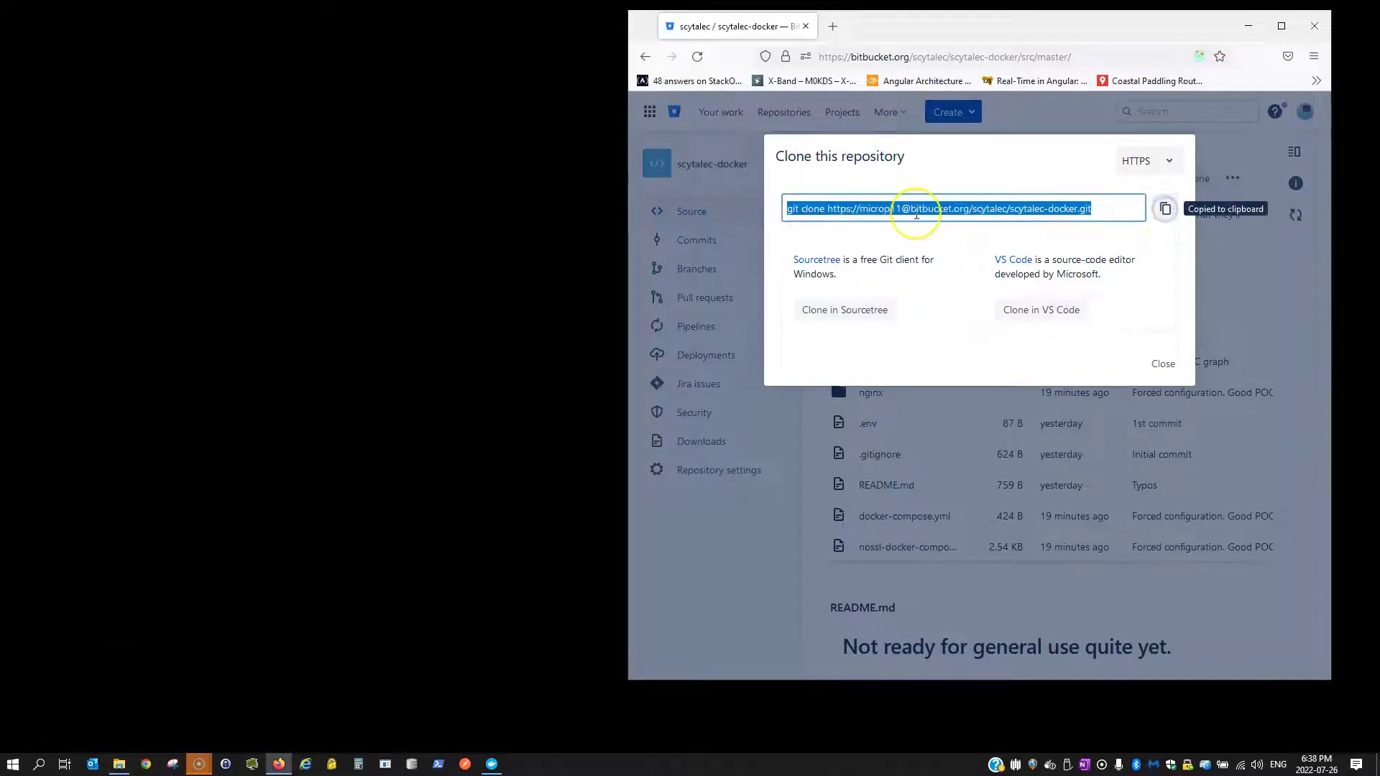
pyautogui.click(213, 685)
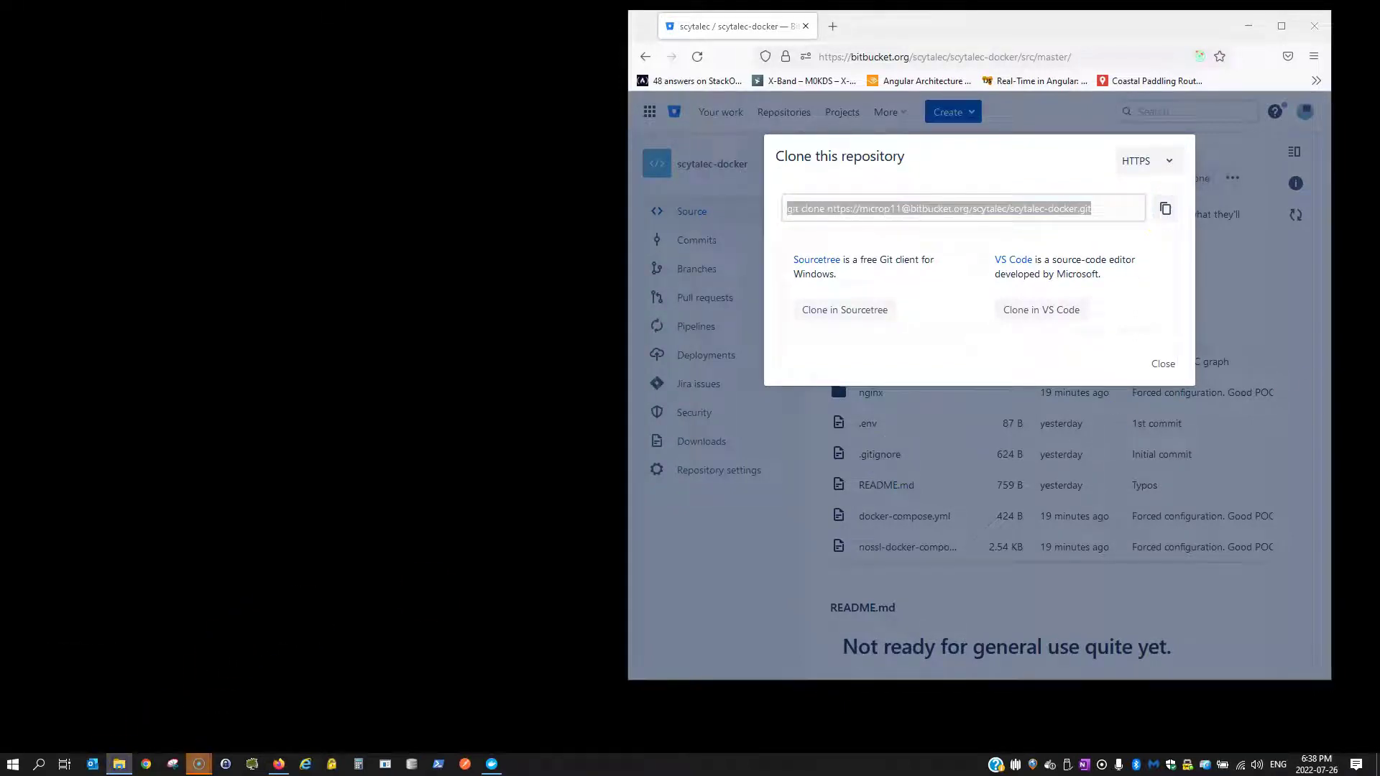
# Open PowerShell in C:\repos and run the pasted scytalec-docker git clone, which fails
pyautogui.click(199, 763)
pyautogui.moveTo(652, 139); pyautogui.dragTo(534, 83)
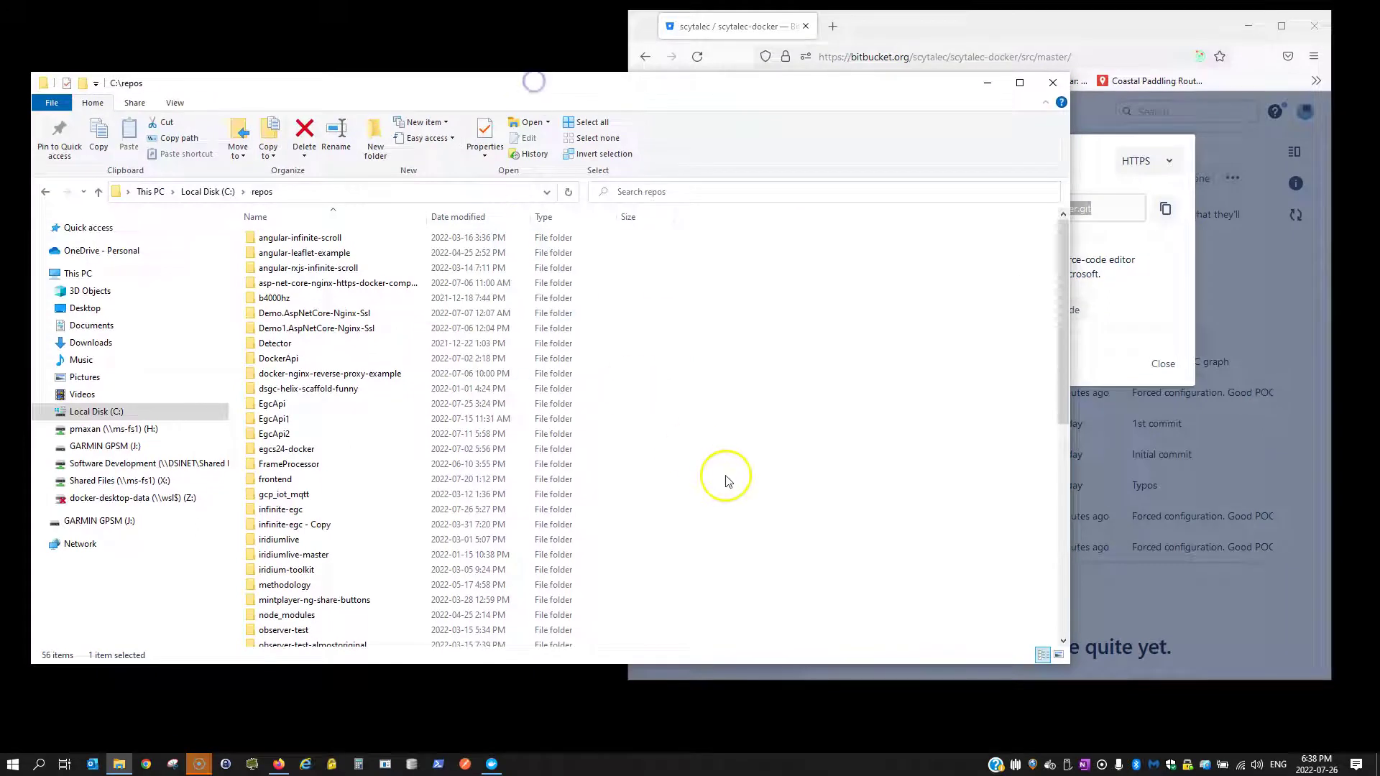
pyautogui.click(841, 429)
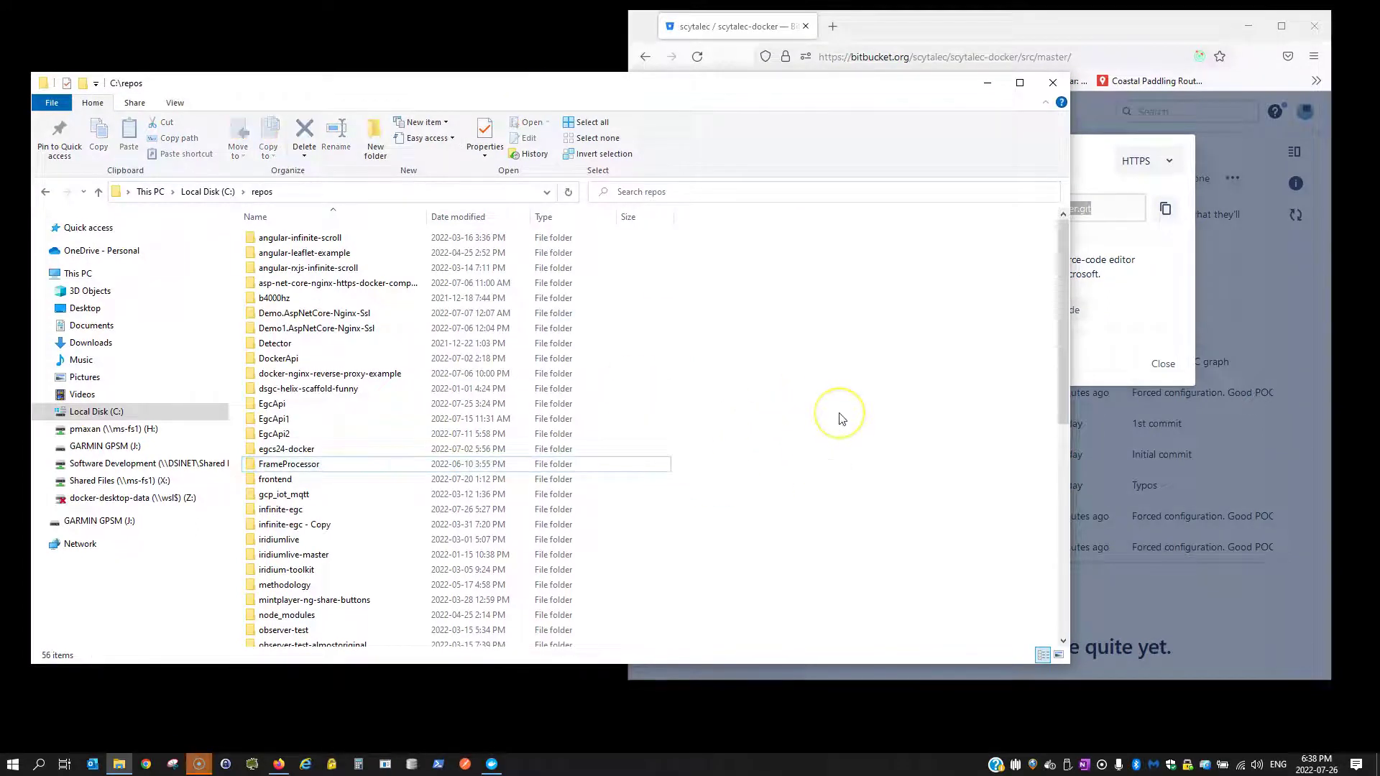
pyautogui.click(848, 368)
pyautogui.rightClick(849, 368)
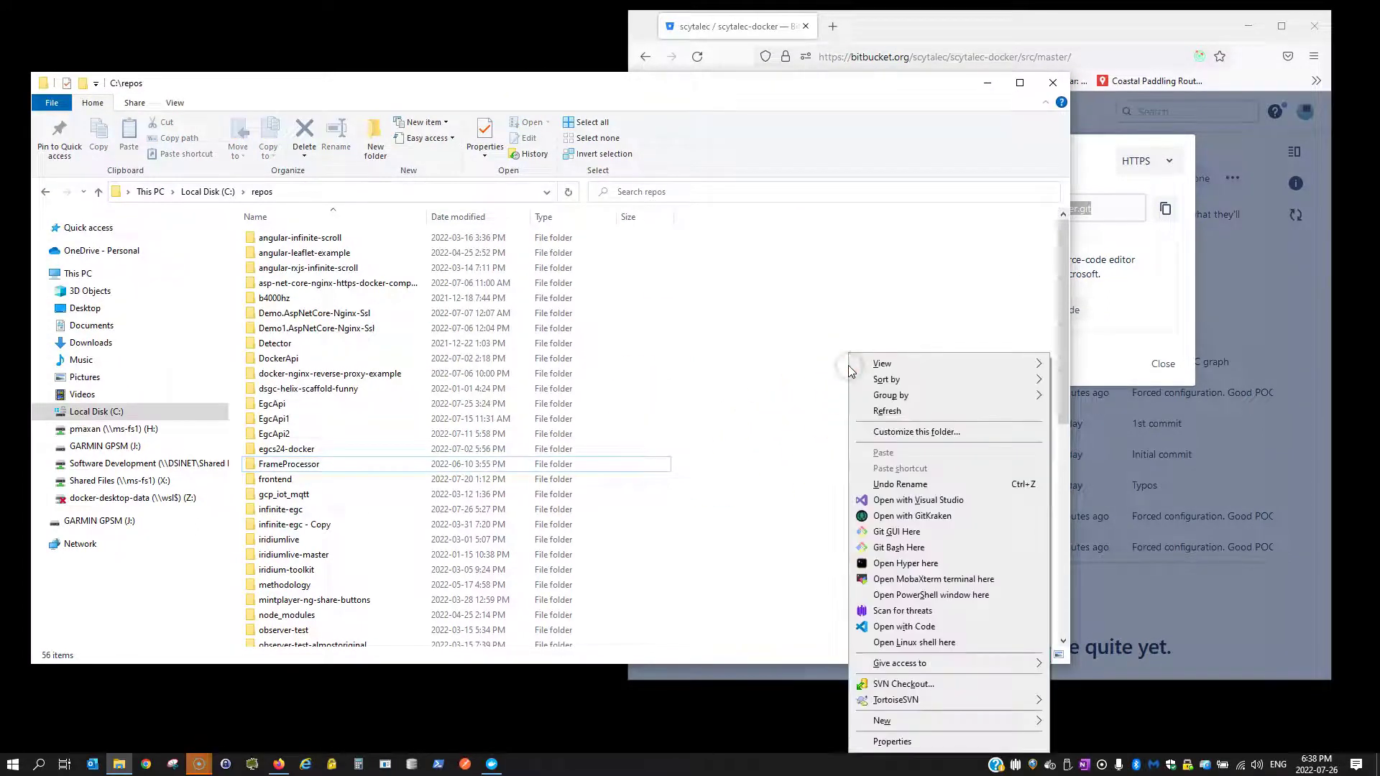
pyautogui.click(895, 597)
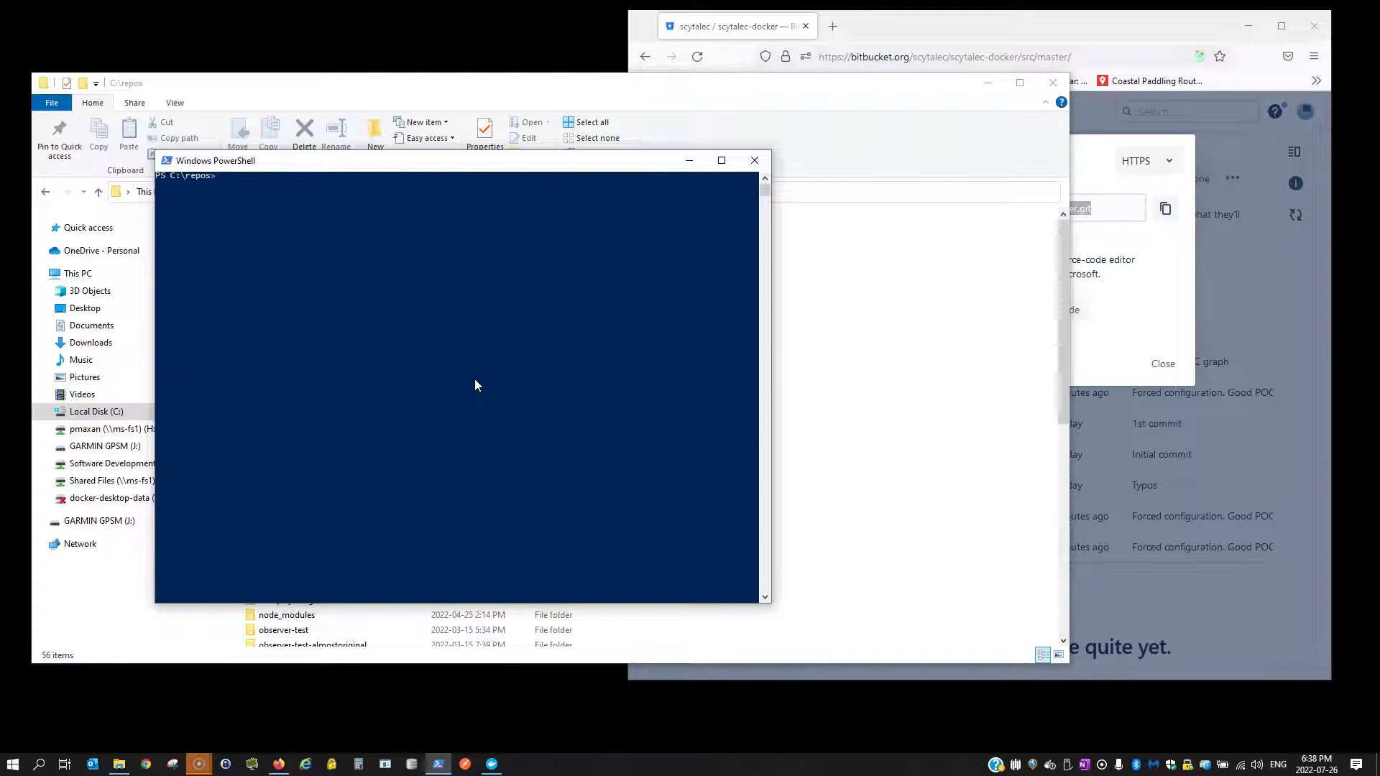
pyautogui.hotkey('ctrl', 'v')
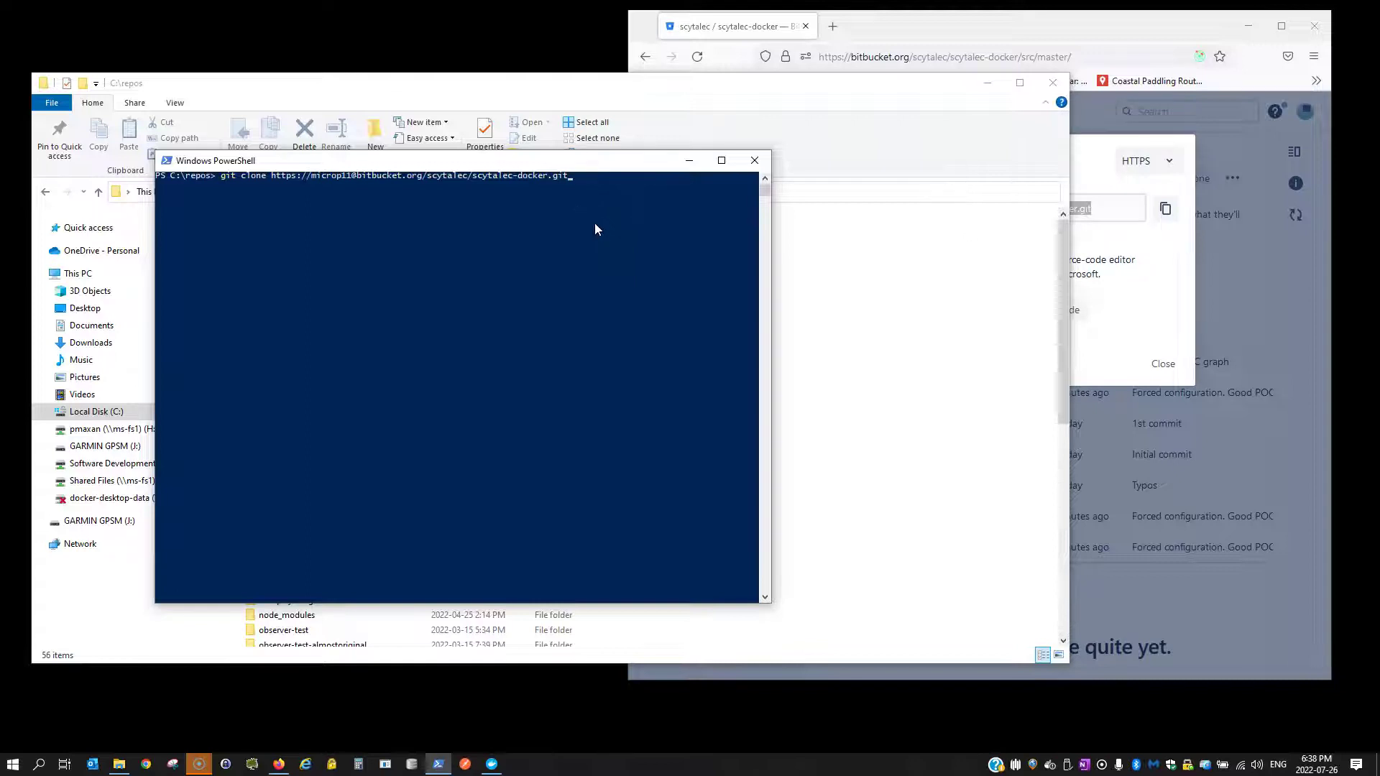
pyautogui.press('Return')
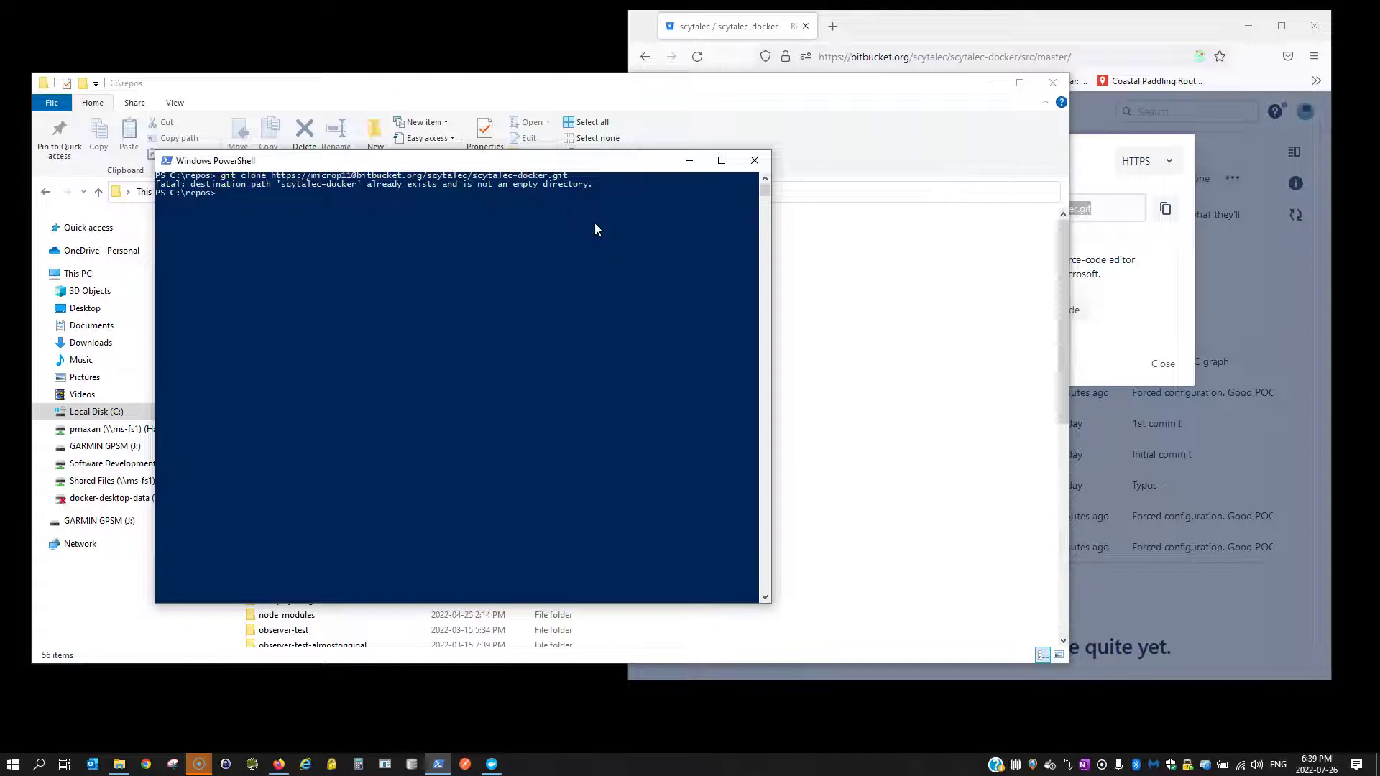
# Append 3 to the existing scytalec-docker folder name in C:\repos, making it scytalec-docker3
pyautogui.moveTo(415, 163); pyautogui.dragTo(758, 46)
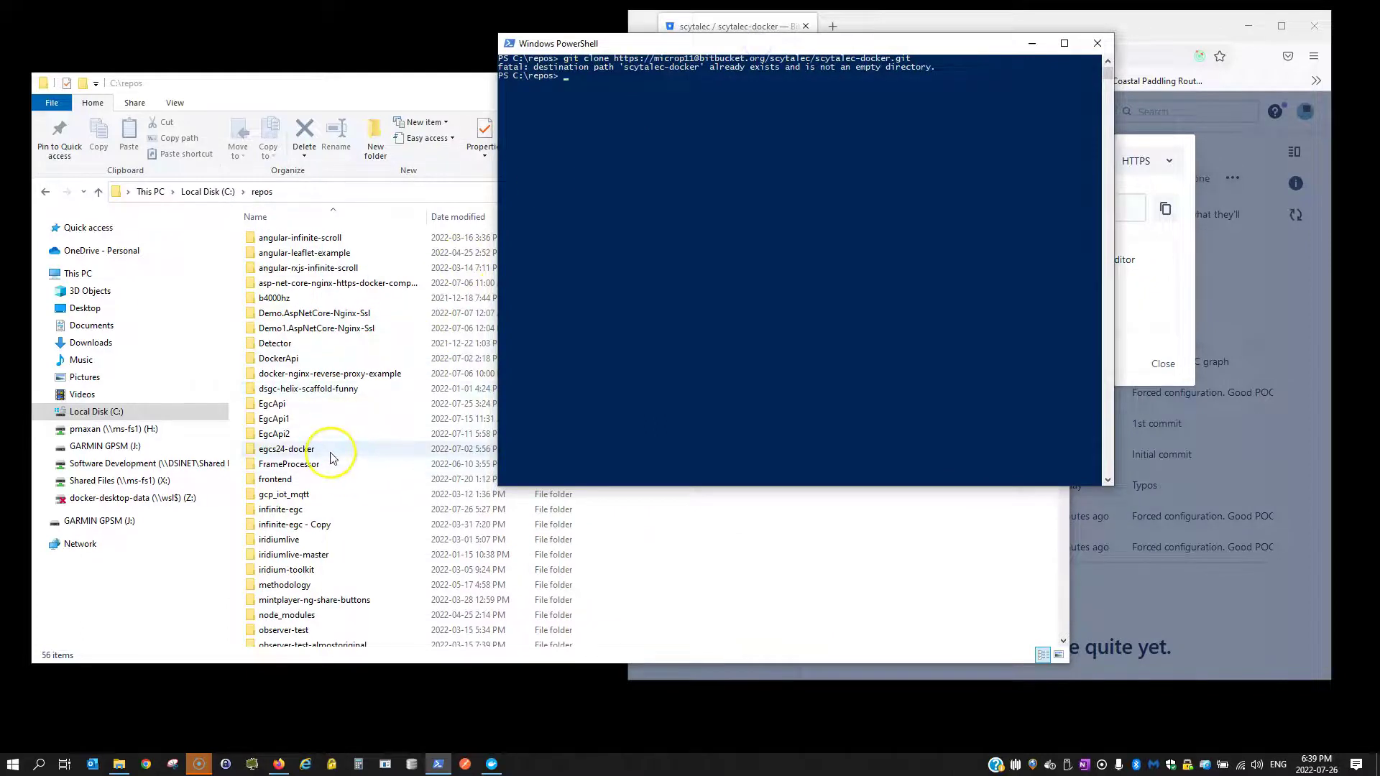
pyautogui.click(339, 571)
pyautogui.scroll(-3, 343, 579)
pyautogui.scroll(-3, 348, 585)
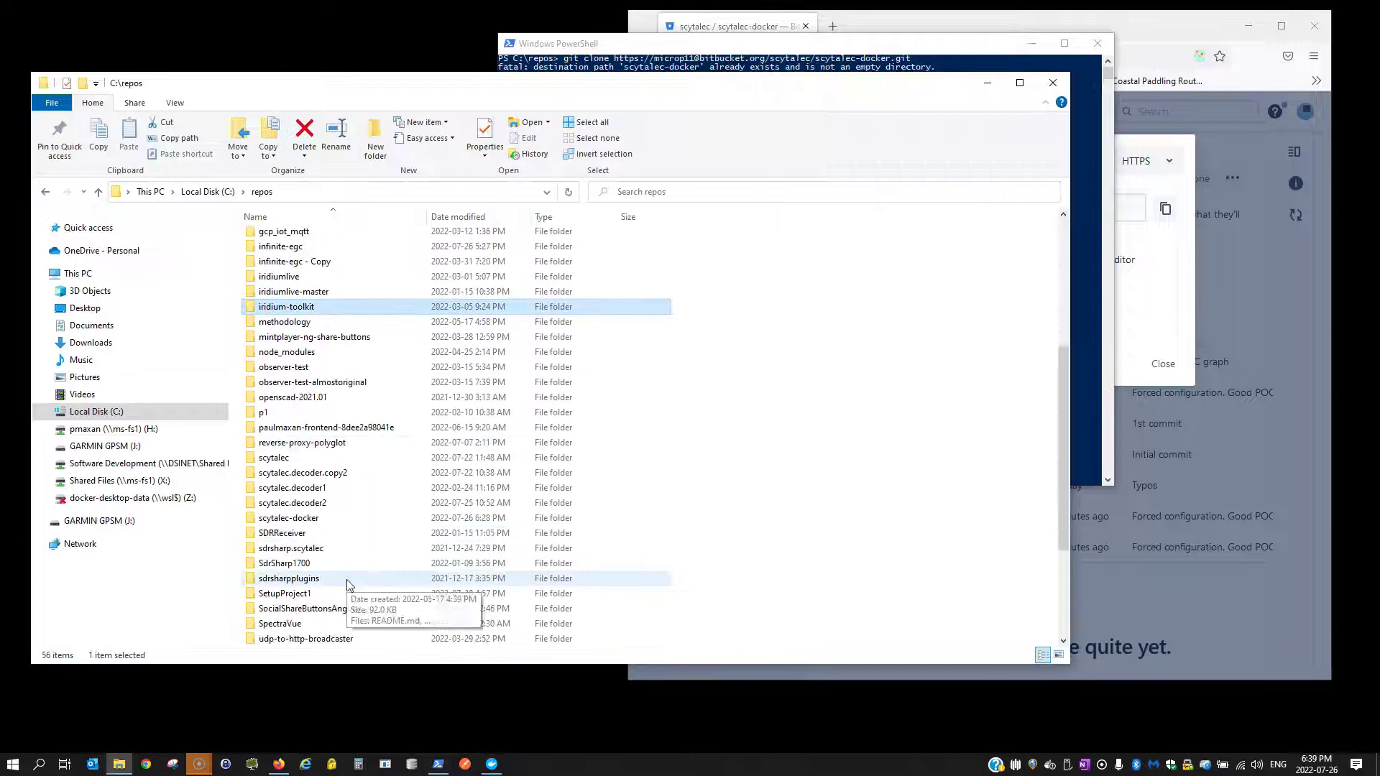
pyautogui.click(329, 517)
pyautogui.press('F2')
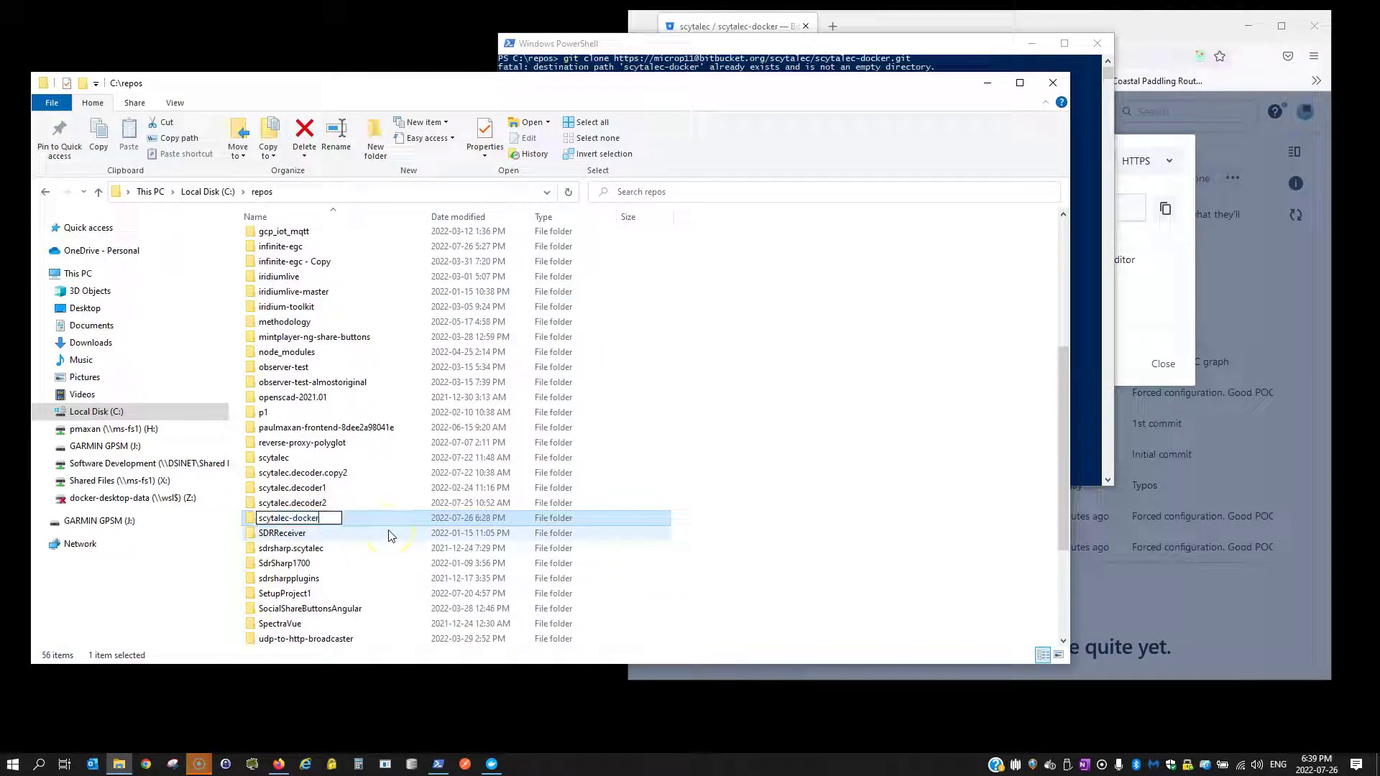
pyautogui.write('3')
pyautogui.press('Return')
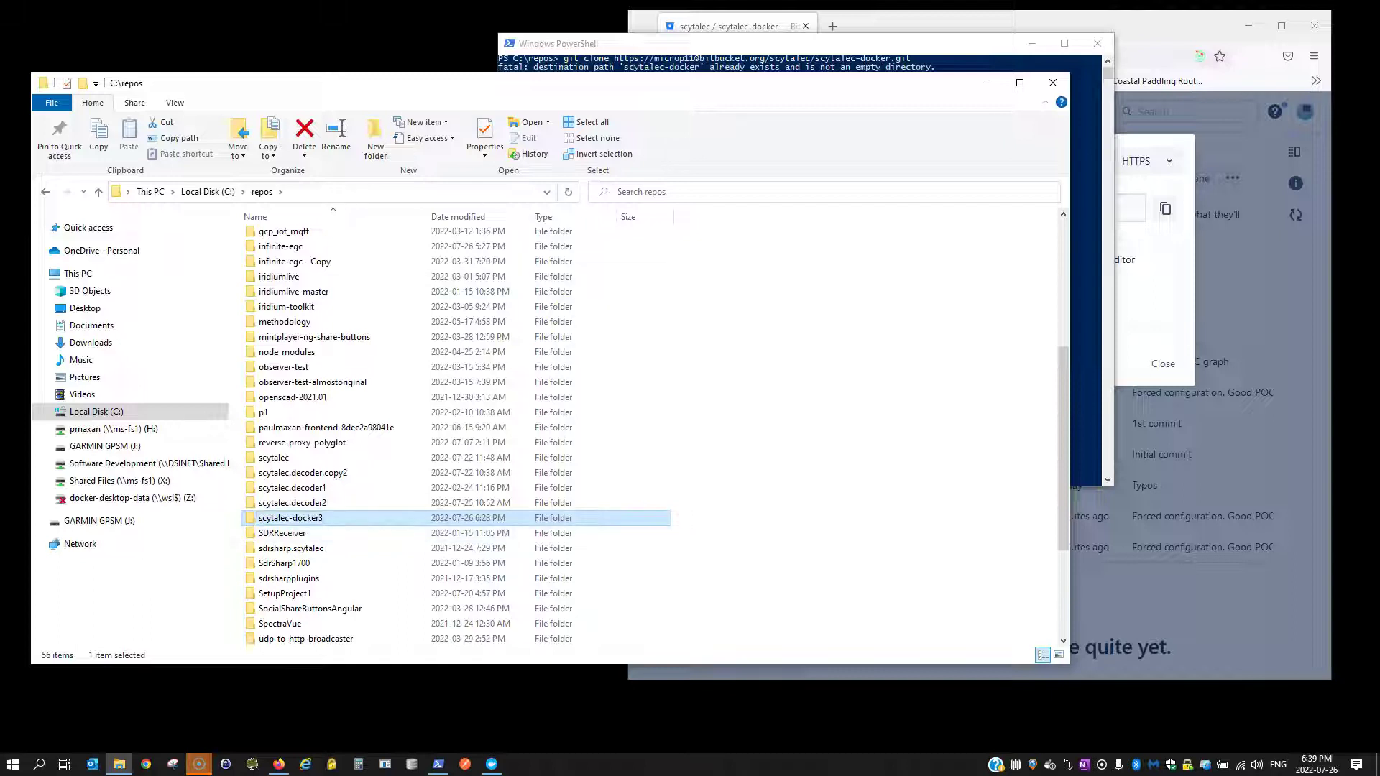
pyautogui.click(718, 43)
# Re-run the recalled git clone so scytalec-docker clones into C:\repos with 28 objects
pyautogui.moveTo(718, 43); pyautogui.dragTo(391, 82)
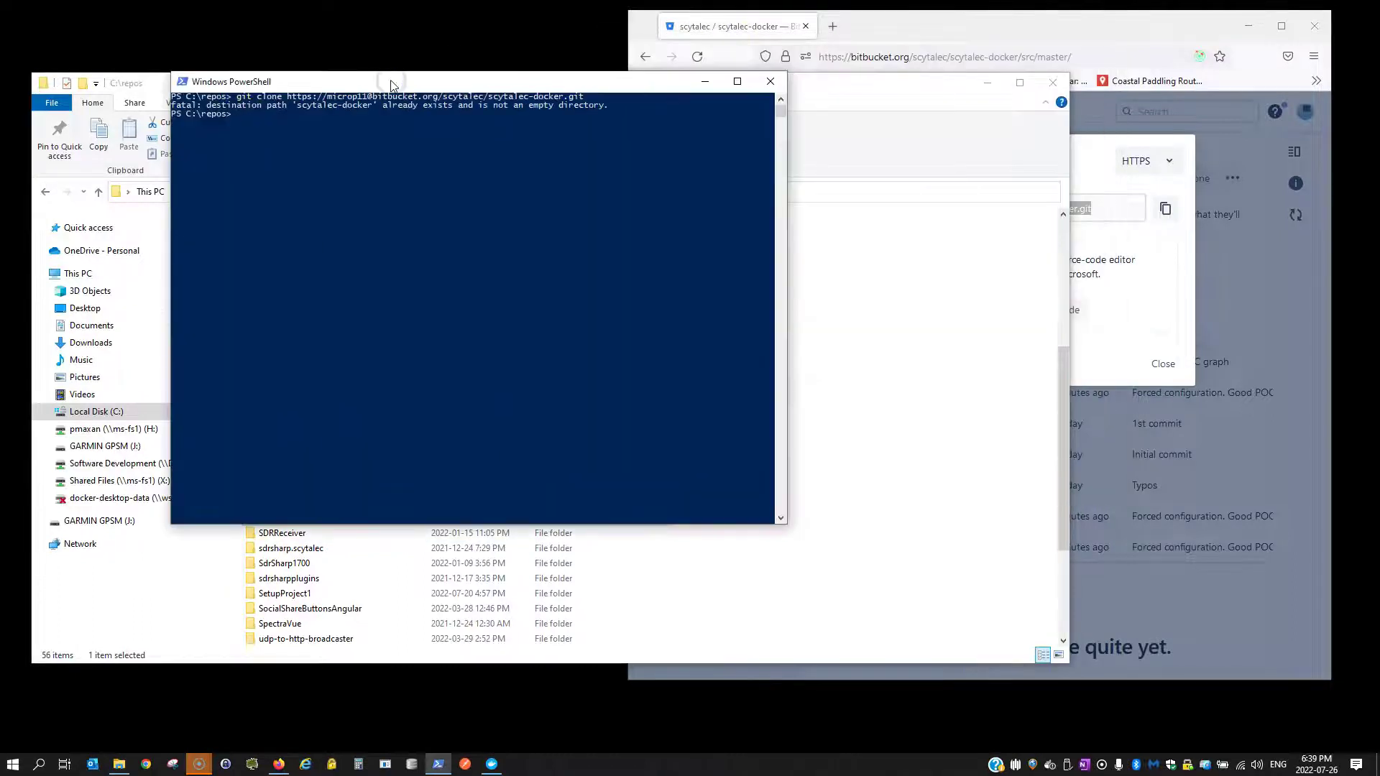
pyautogui.press('Up')
pyautogui.press('Return')
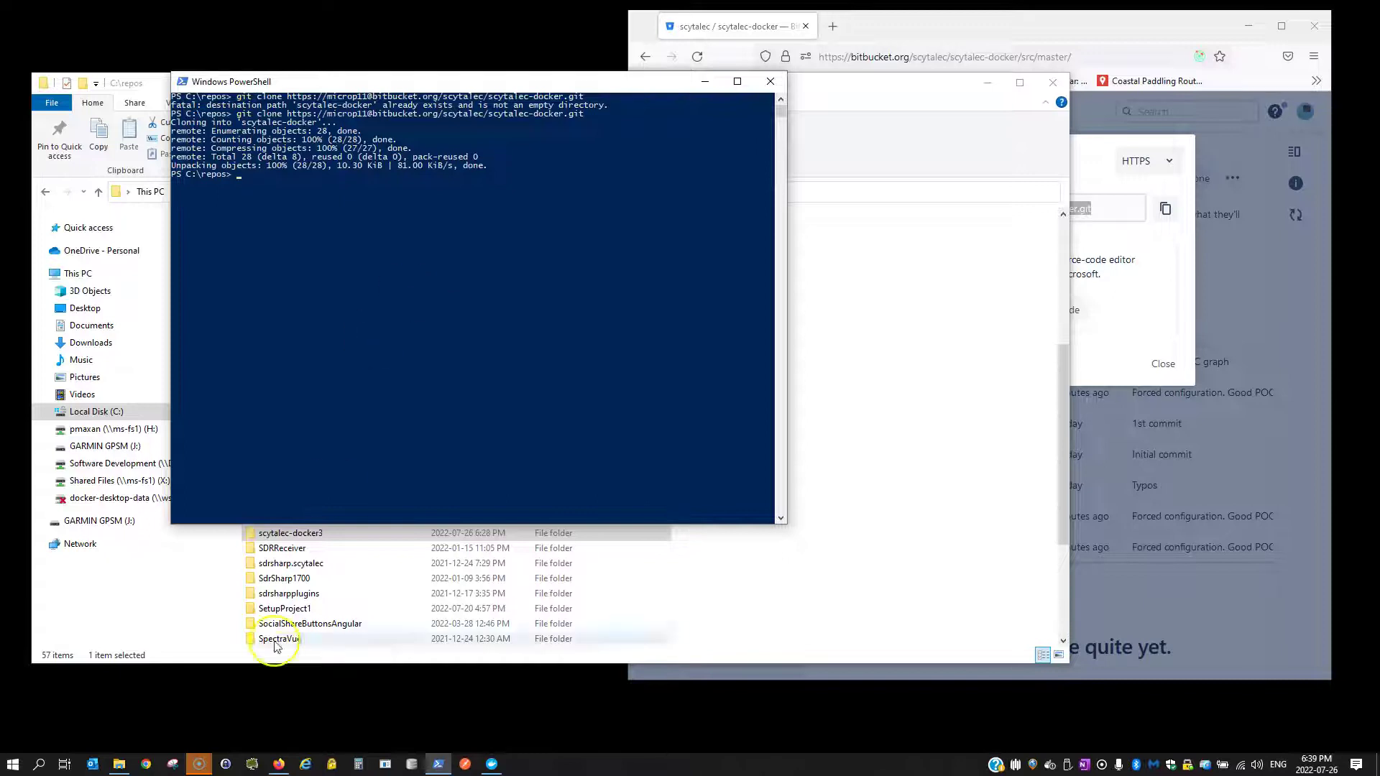
# Launch GNU Radio Companion and close the previously open ScytaleC flowgraph tab
pyautogui.click(14, 762)
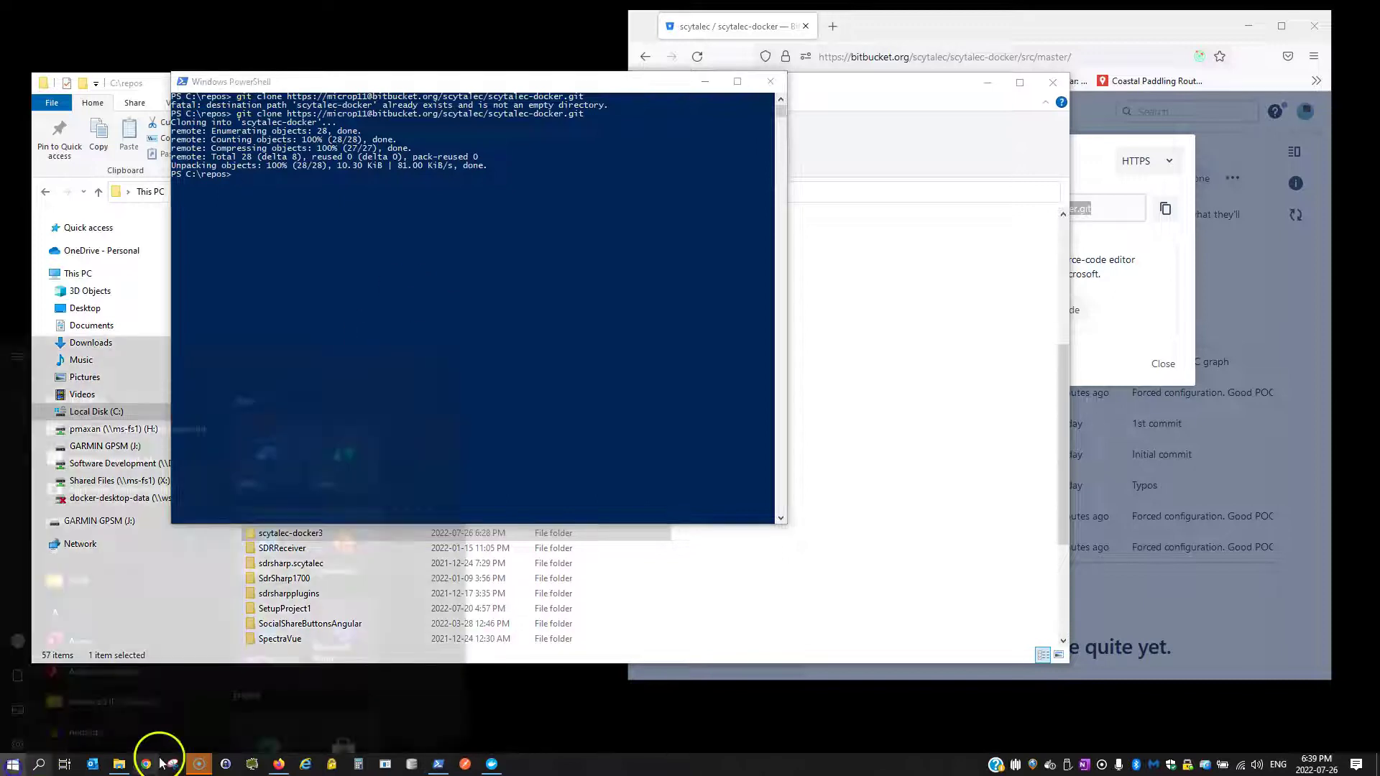
pyautogui.write('gnu')
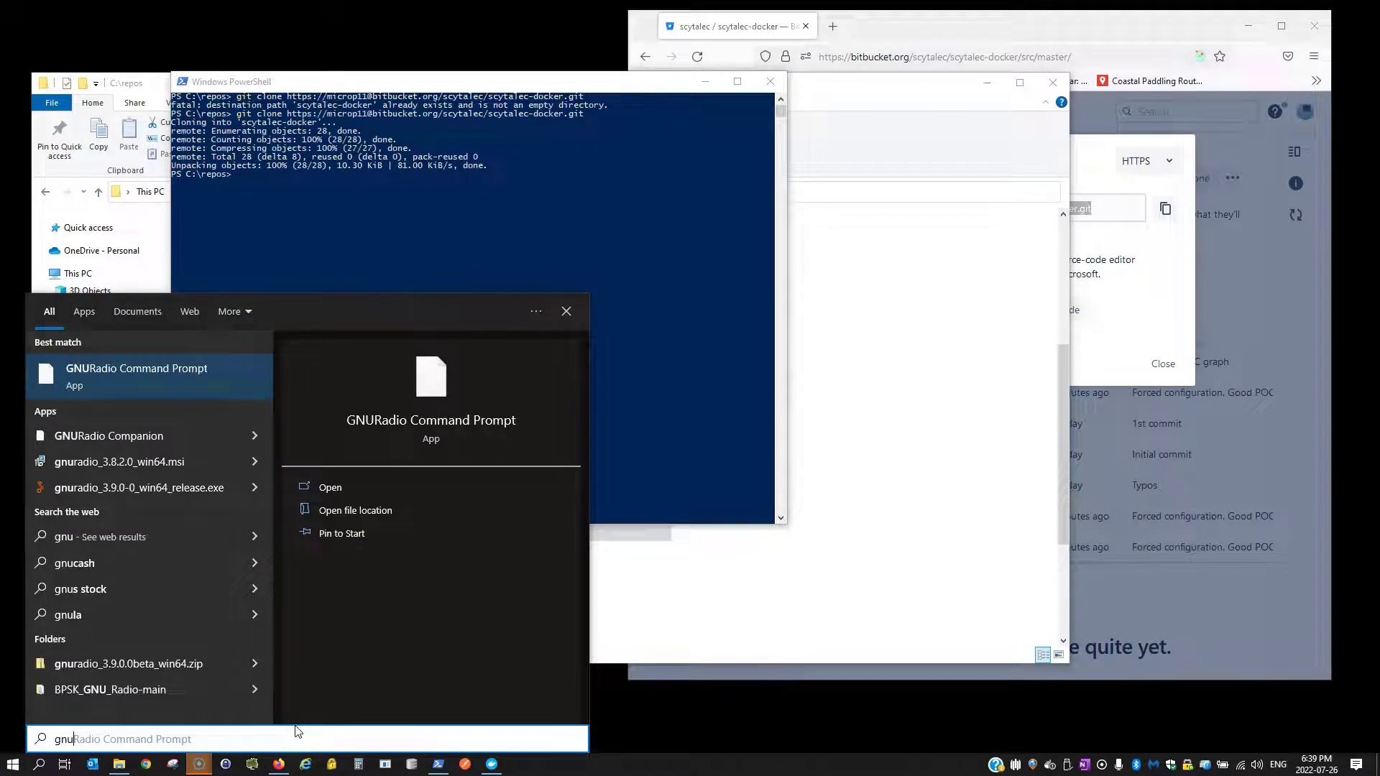
pyautogui.press('Down')
pyautogui.press('Return')
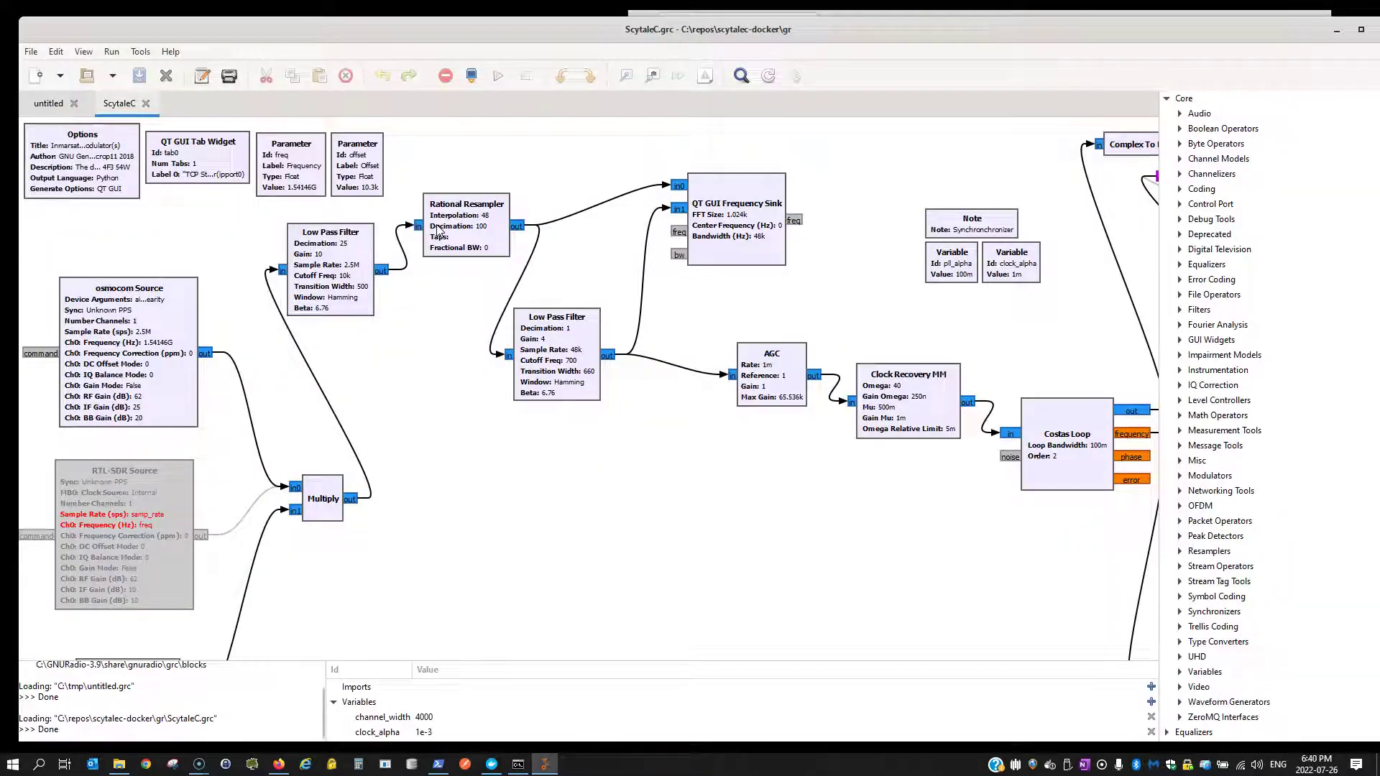
pyautogui.click(145, 104)
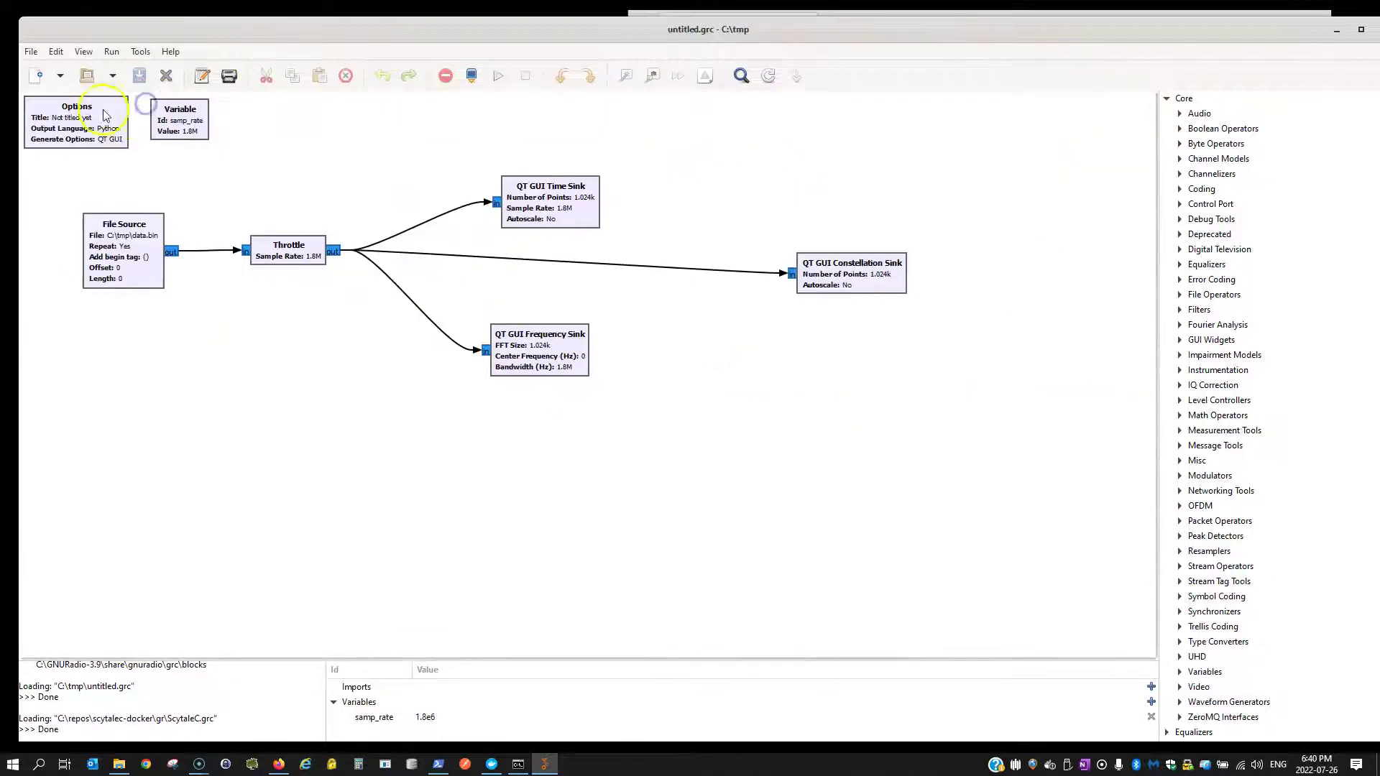
# Open ScytaleC.grc from C:\repos\scytalec-docker\gr
pyautogui.click(31, 52)
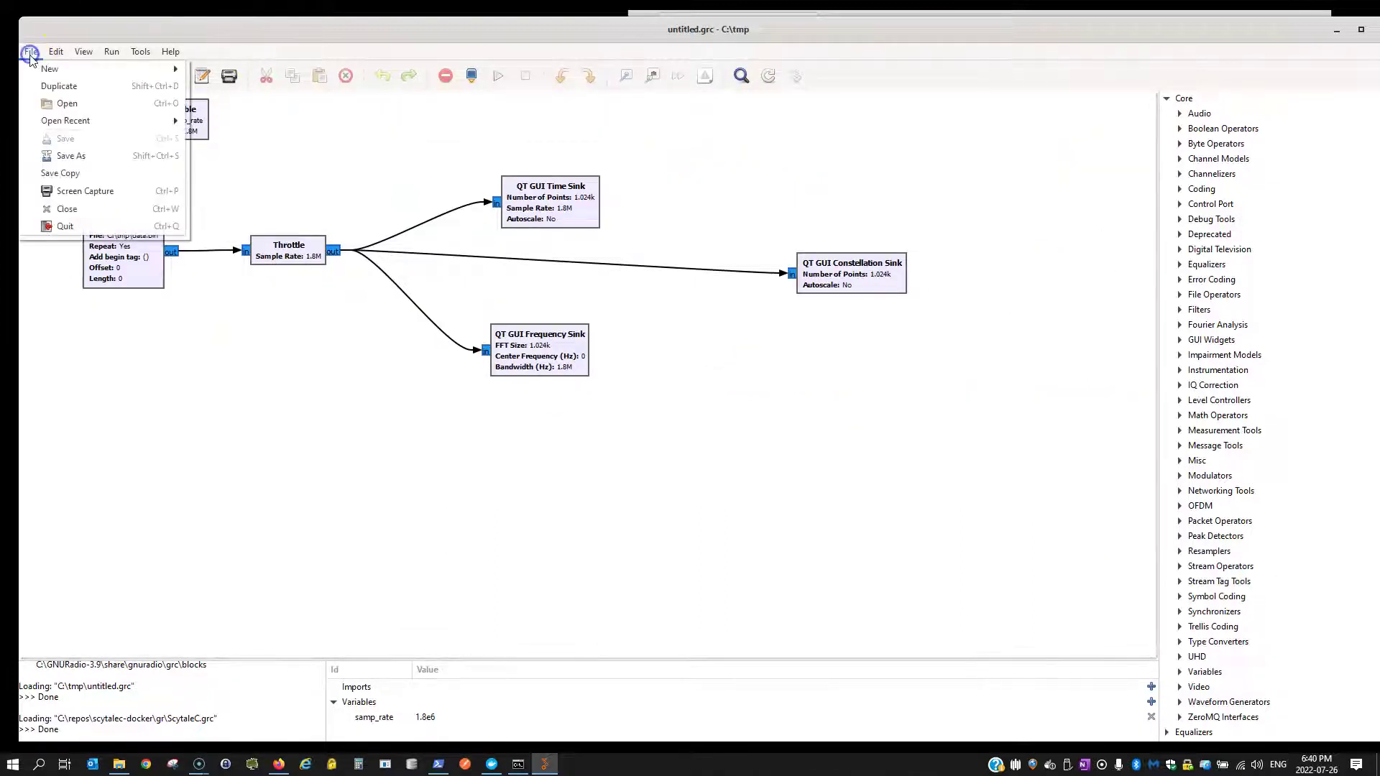
pyautogui.click(68, 105)
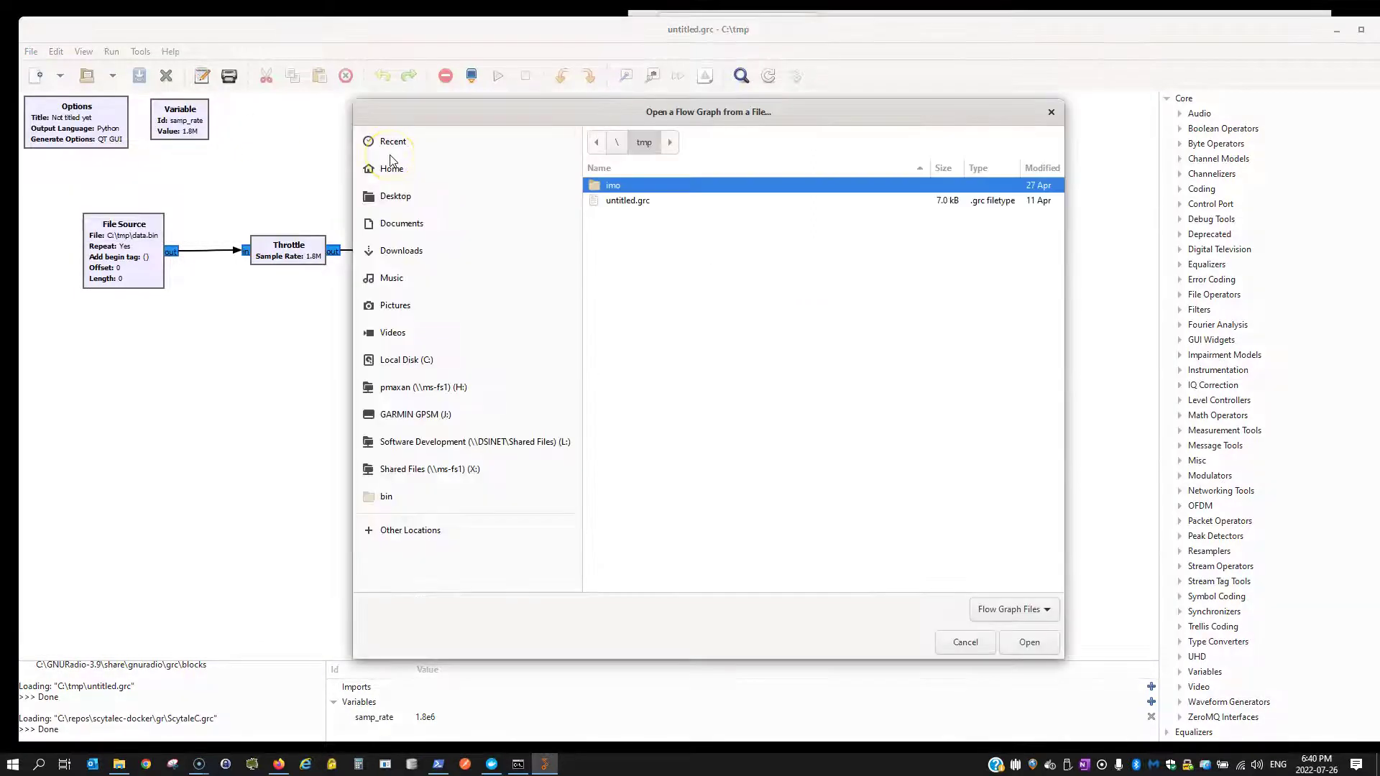
pyautogui.click(435, 360)
pyautogui.doubleClick(636, 460)
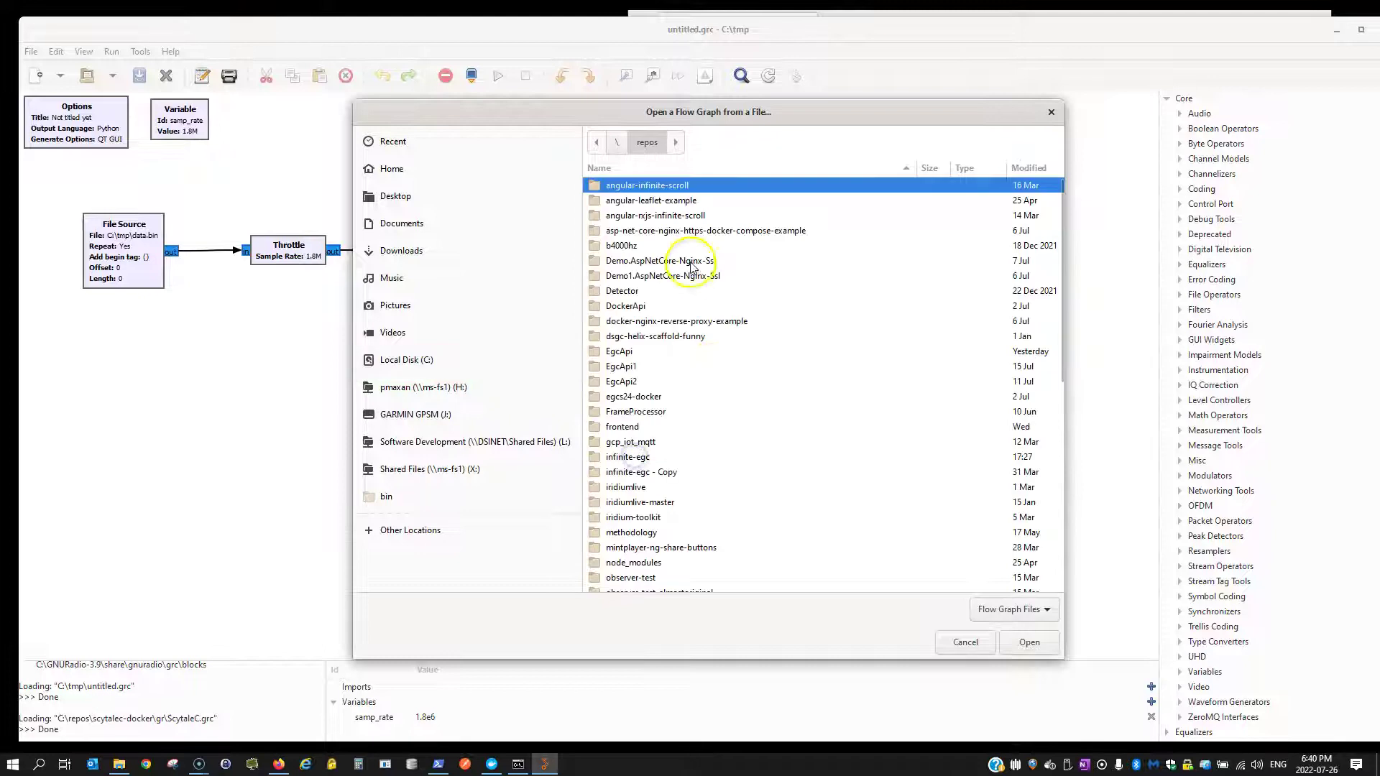
pyautogui.scroll(-6, 681, 431)
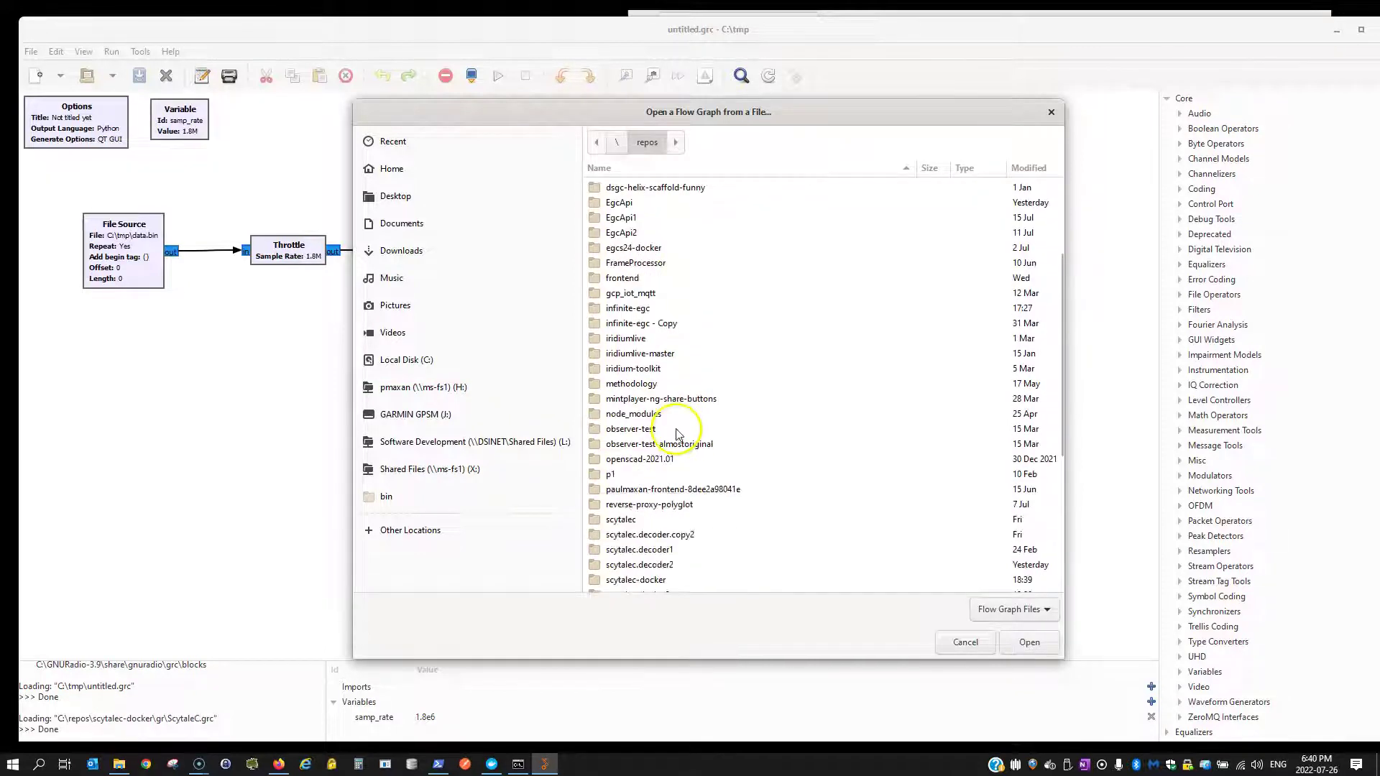
pyautogui.doubleClick(675, 432)
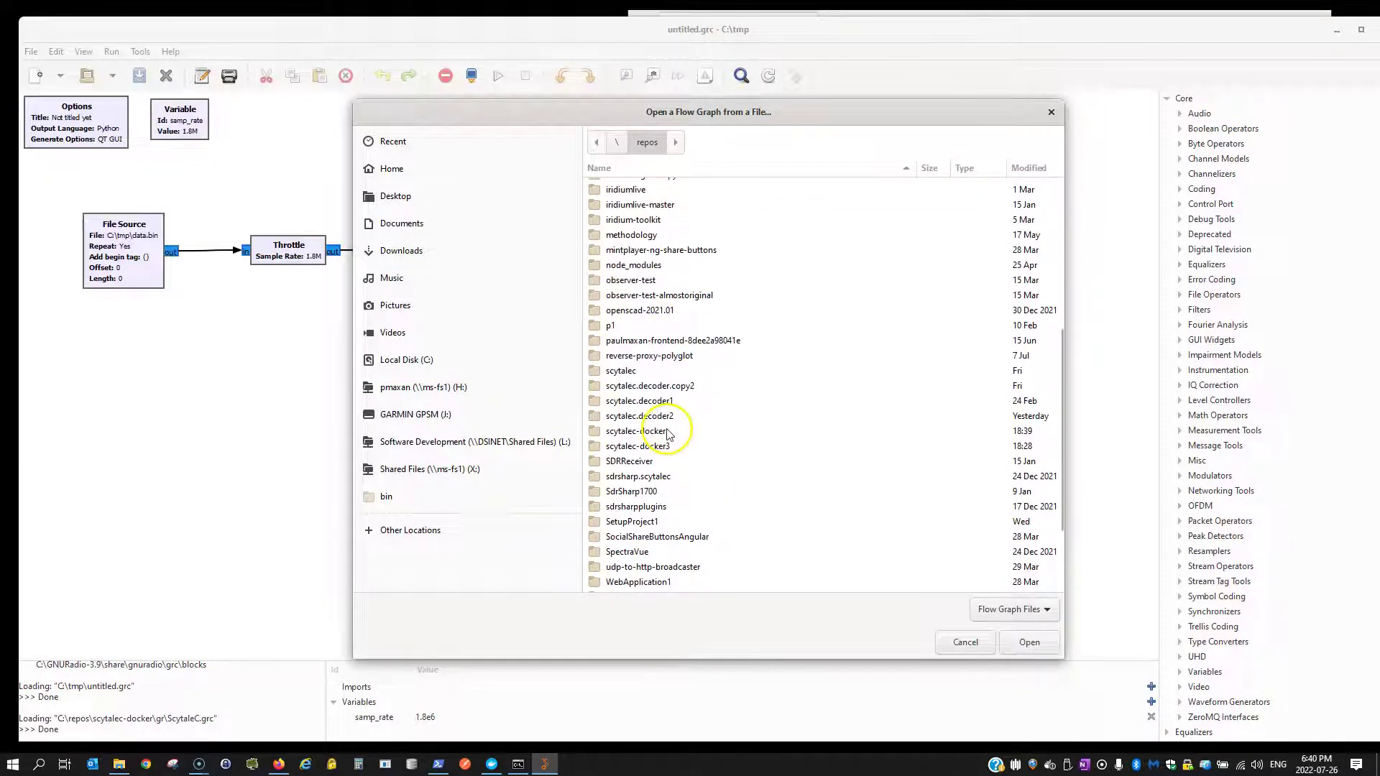
pyautogui.click(613, 189)
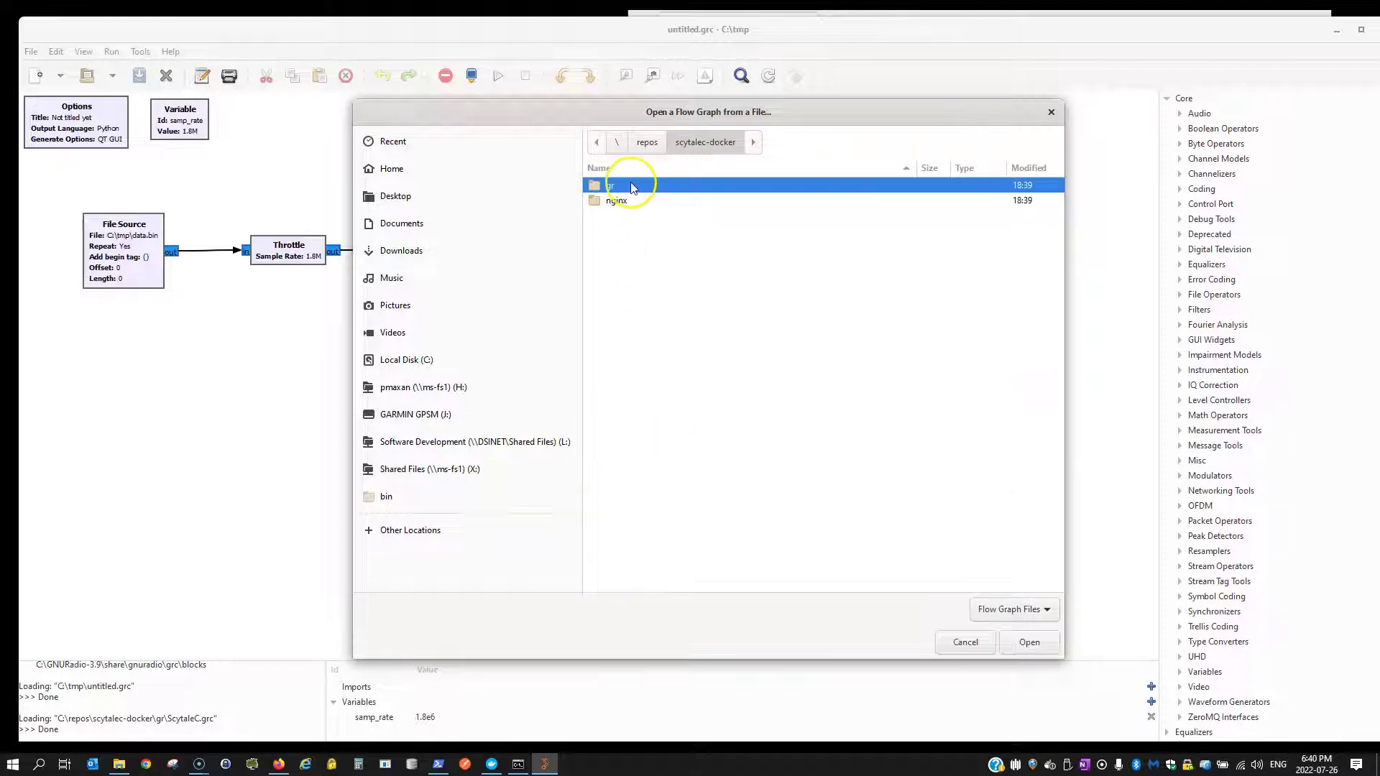
pyautogui.doubleClick(630, 186)
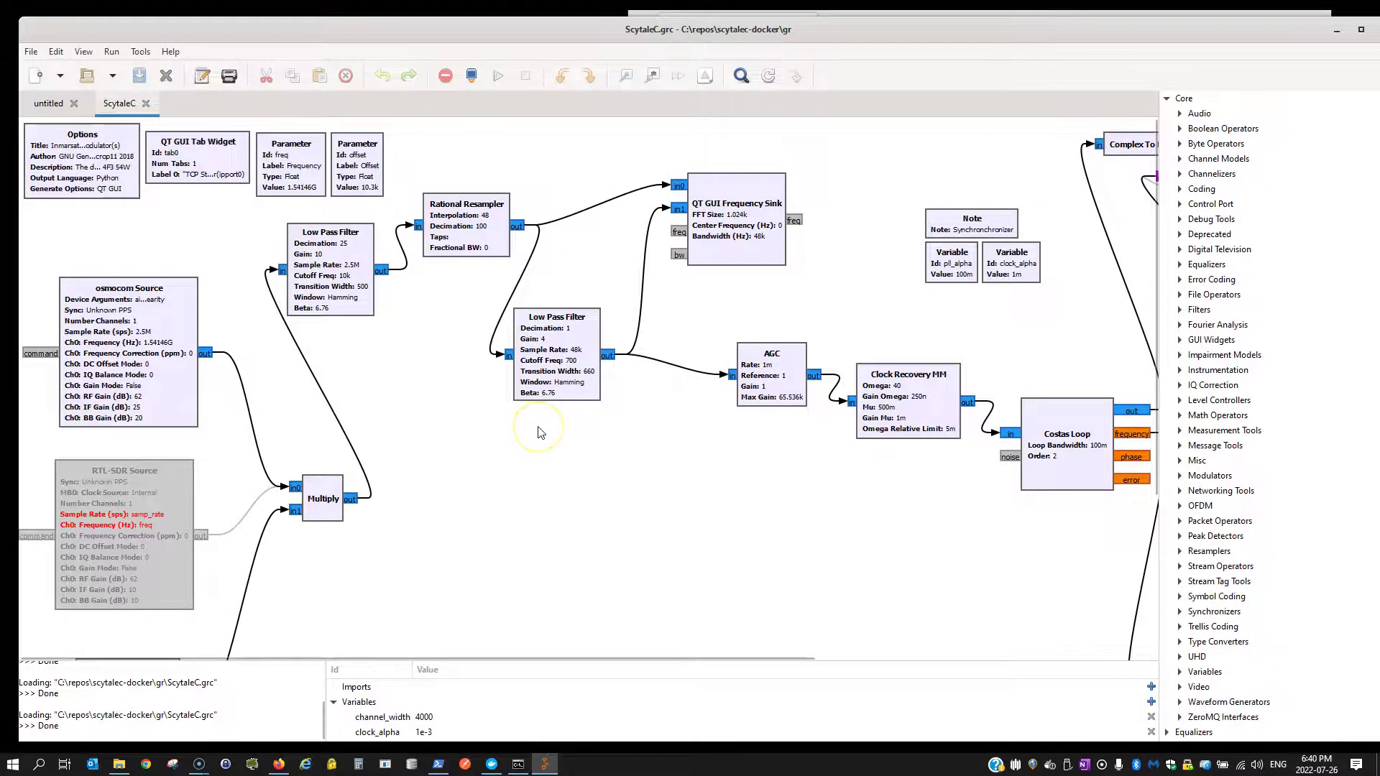
pyautogui.keyDown('ctrl'); pyautogui.scroll(-2, 541, 431); pyautogui.keyUp('ctrl')
pyautogui.keyDown('ctrl'); pyautogui.scroll(1, 541, 432); pyautogui.keyUp('ctrl')
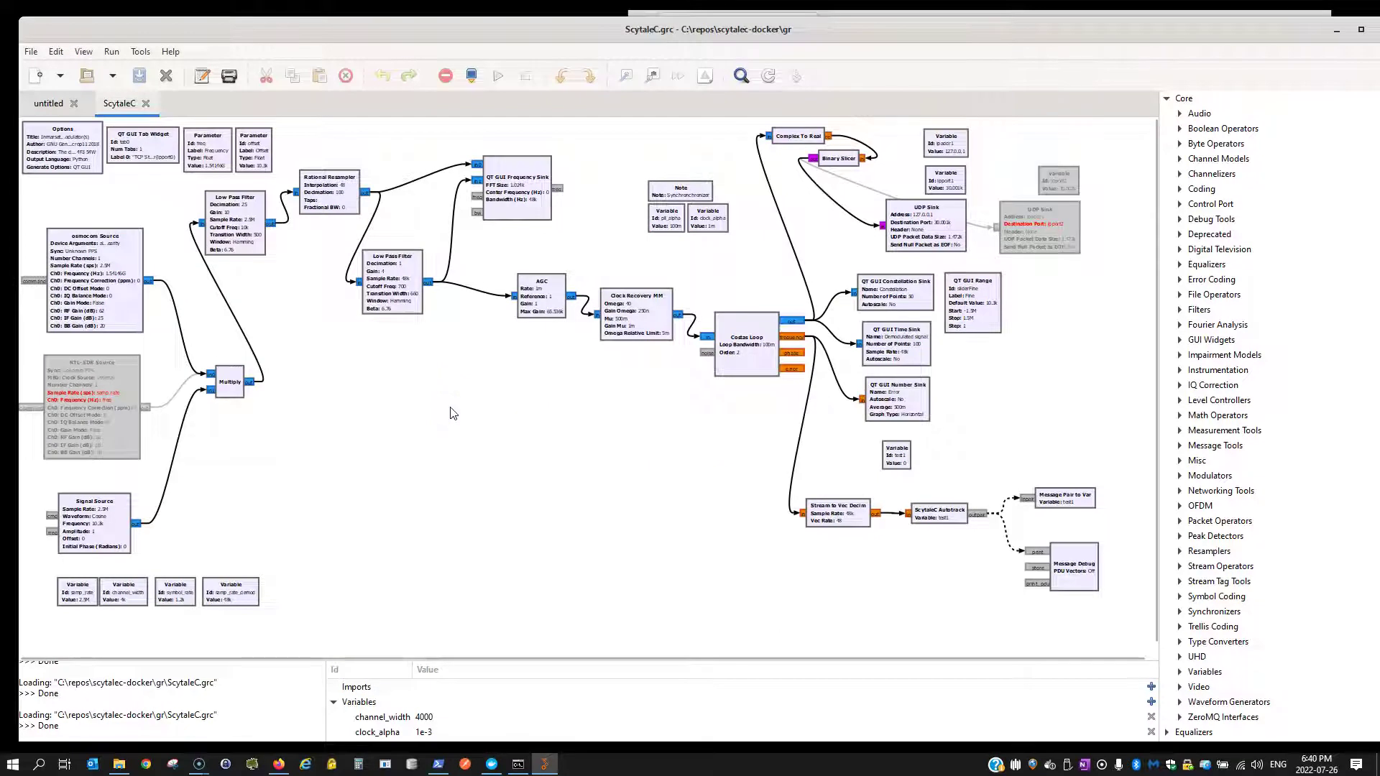
pyautogui.click(431, 388)
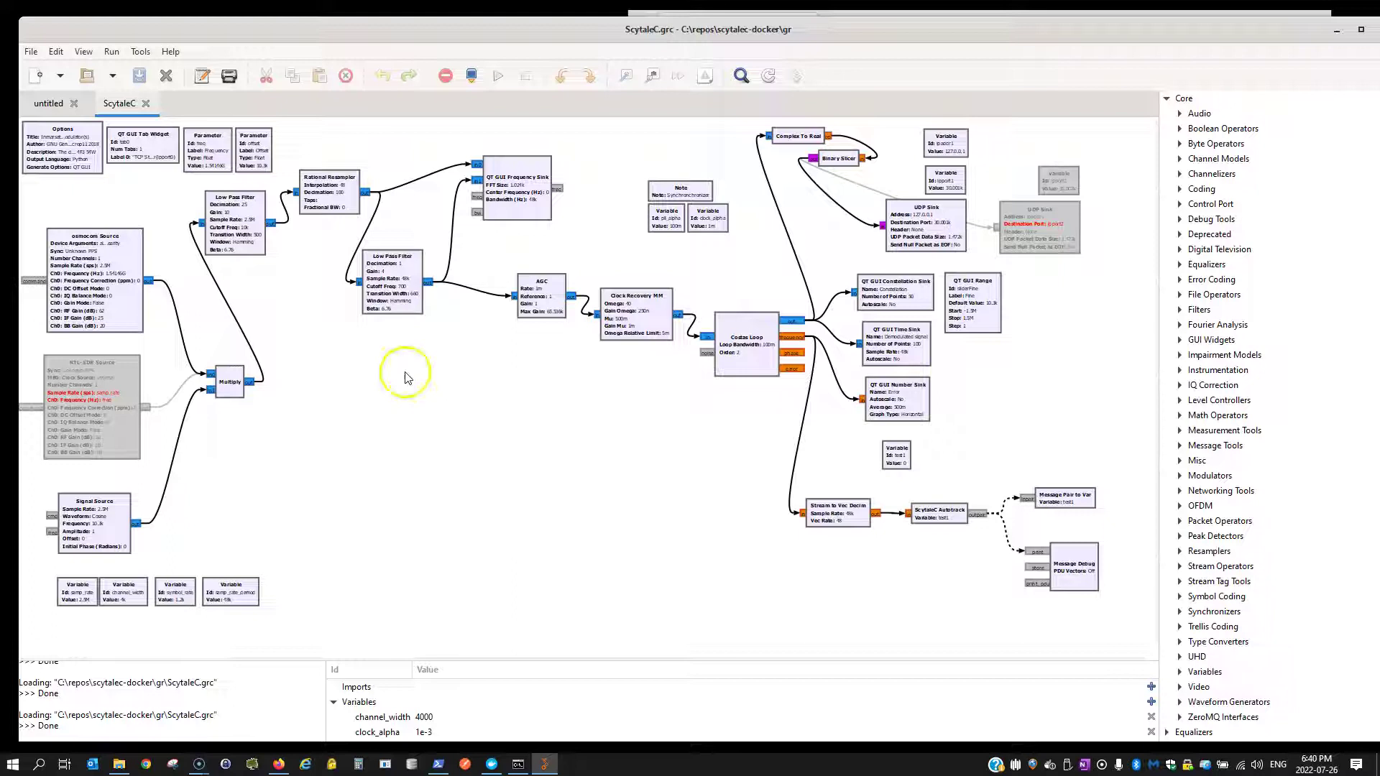
pyautogui.click(77, 263)
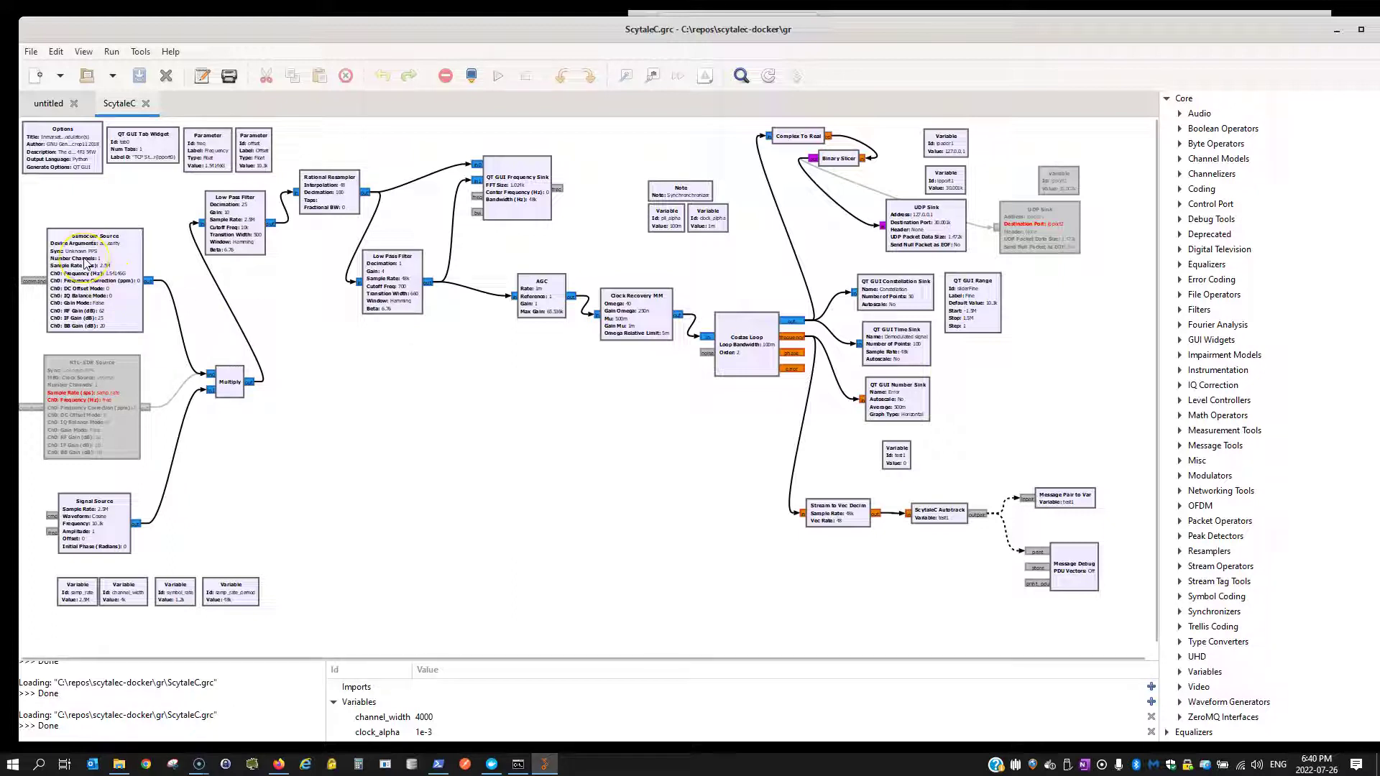
pyautogui.doubleClick(84, 264)
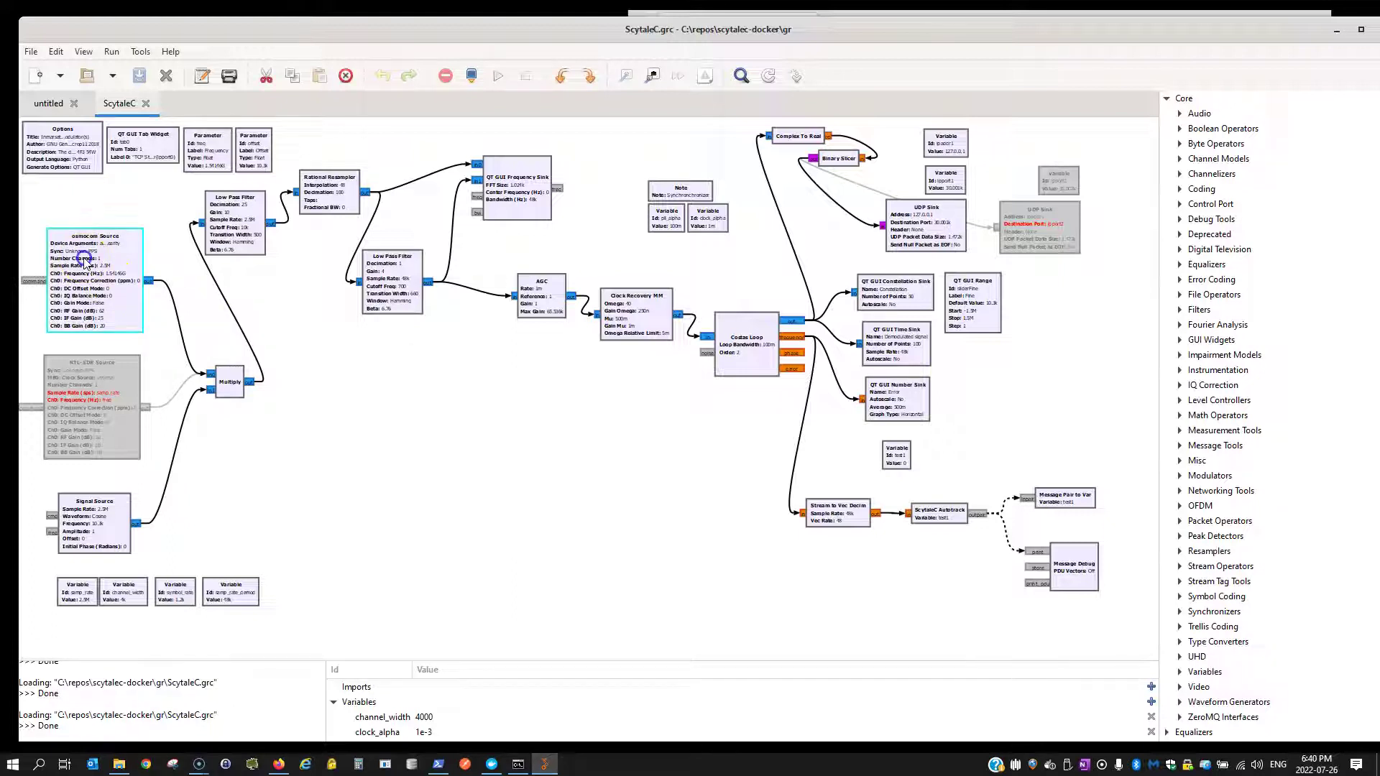
pyautogui.click(635, 322)
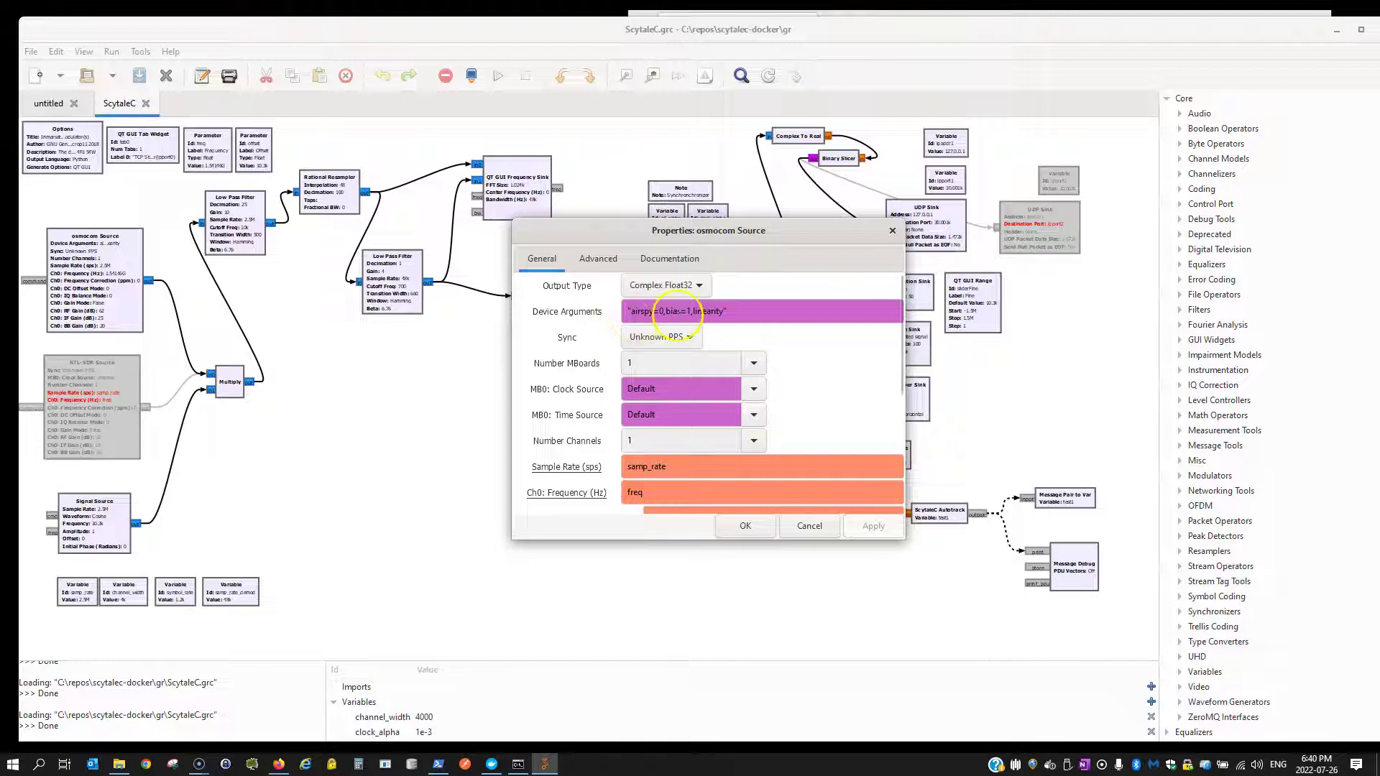
pyautogui.click(750, 318)
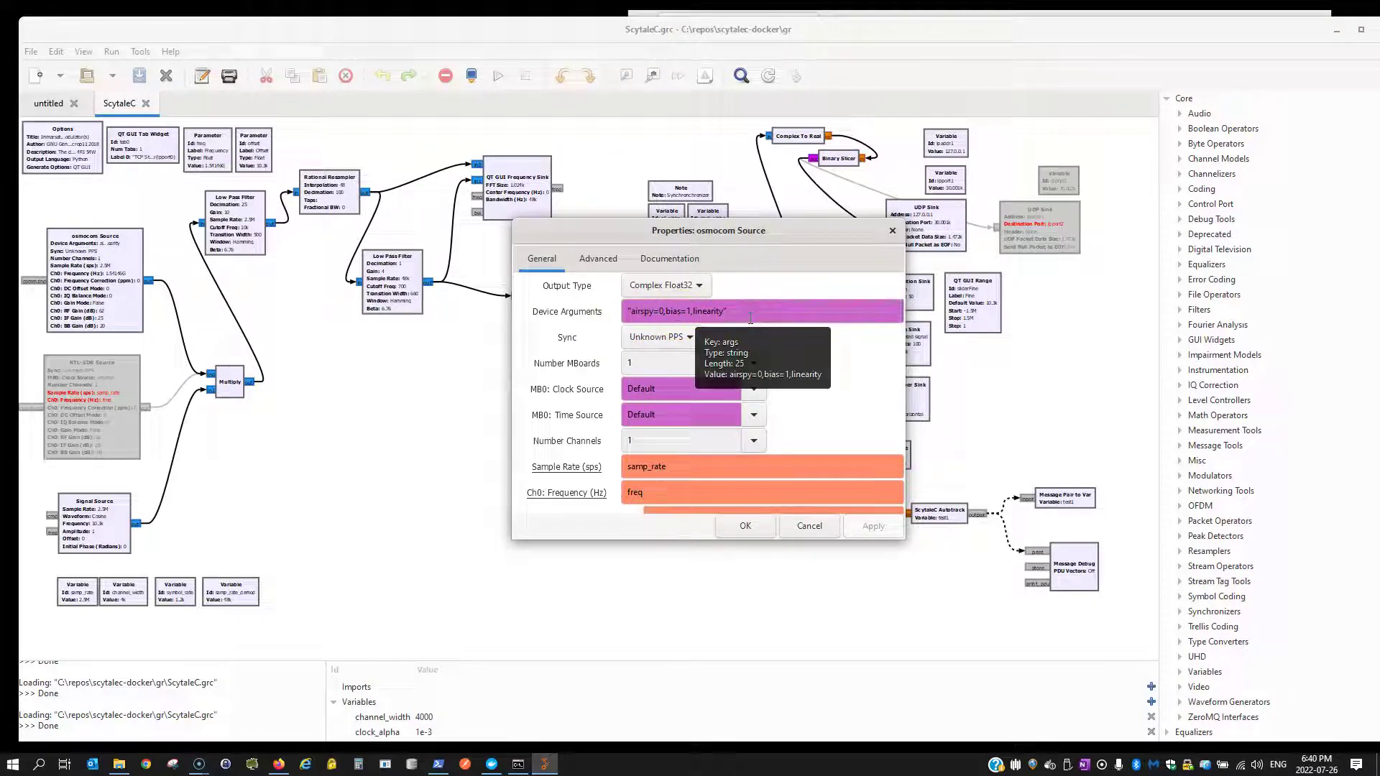
pyautogui.click(793, 346)
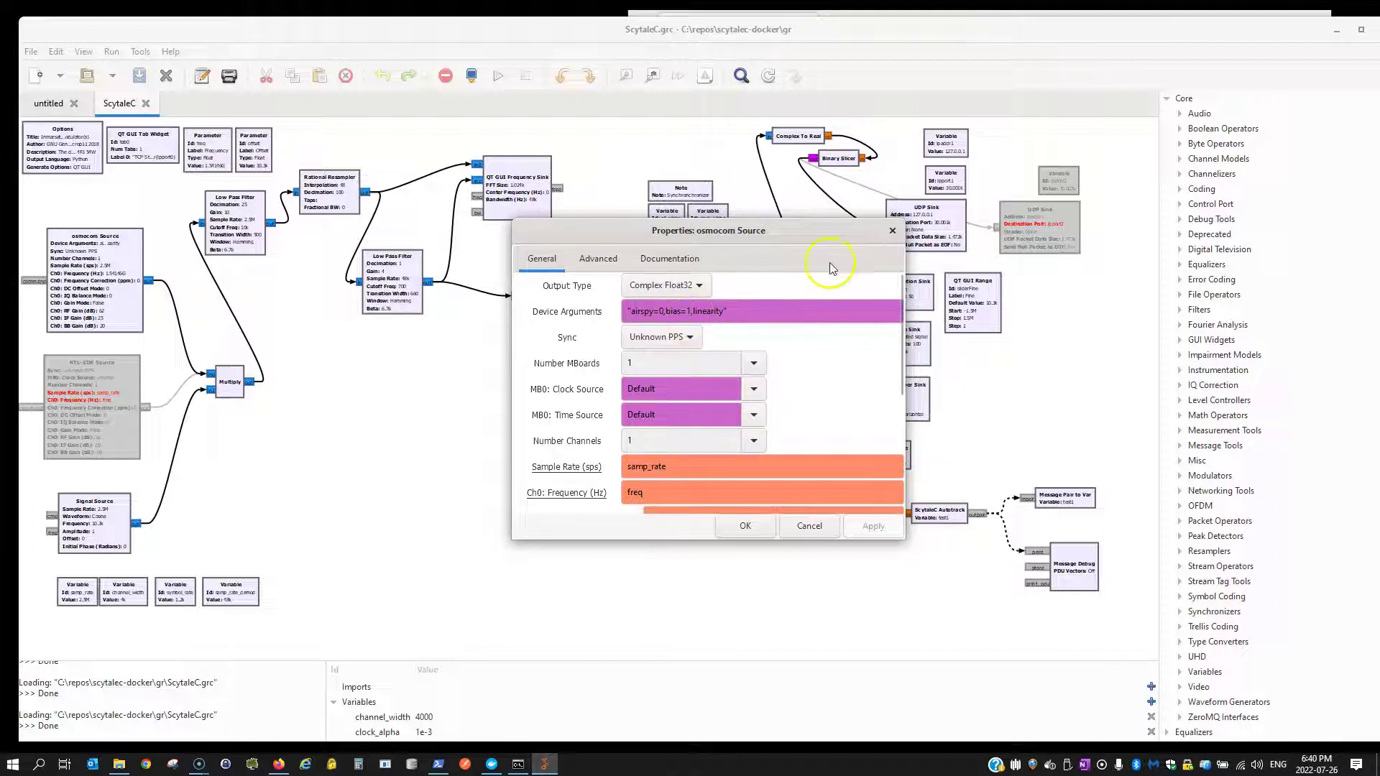
pyautogui.click(892, 234)
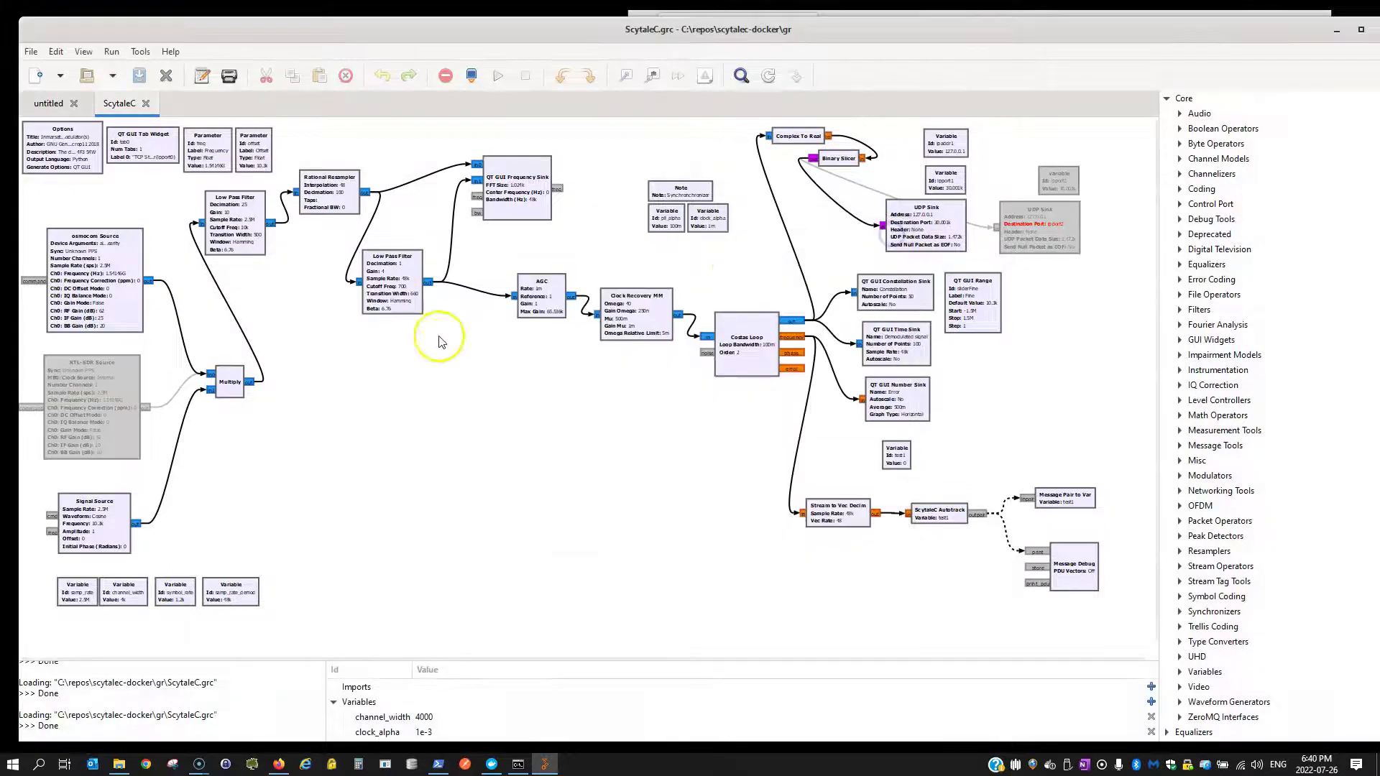
pyautogui.click(91, 305)
pyautogui.click(83, 364)
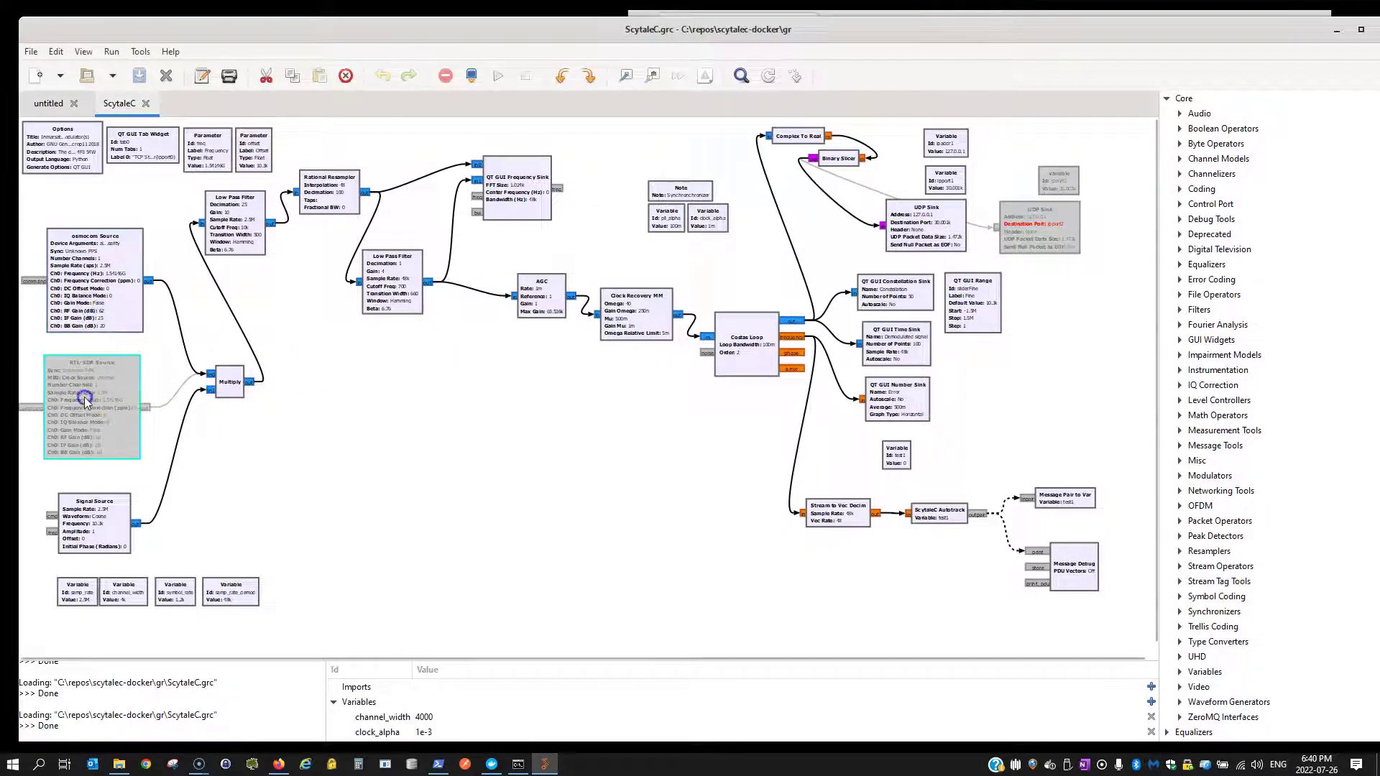
pyautogui.click(106, 388)
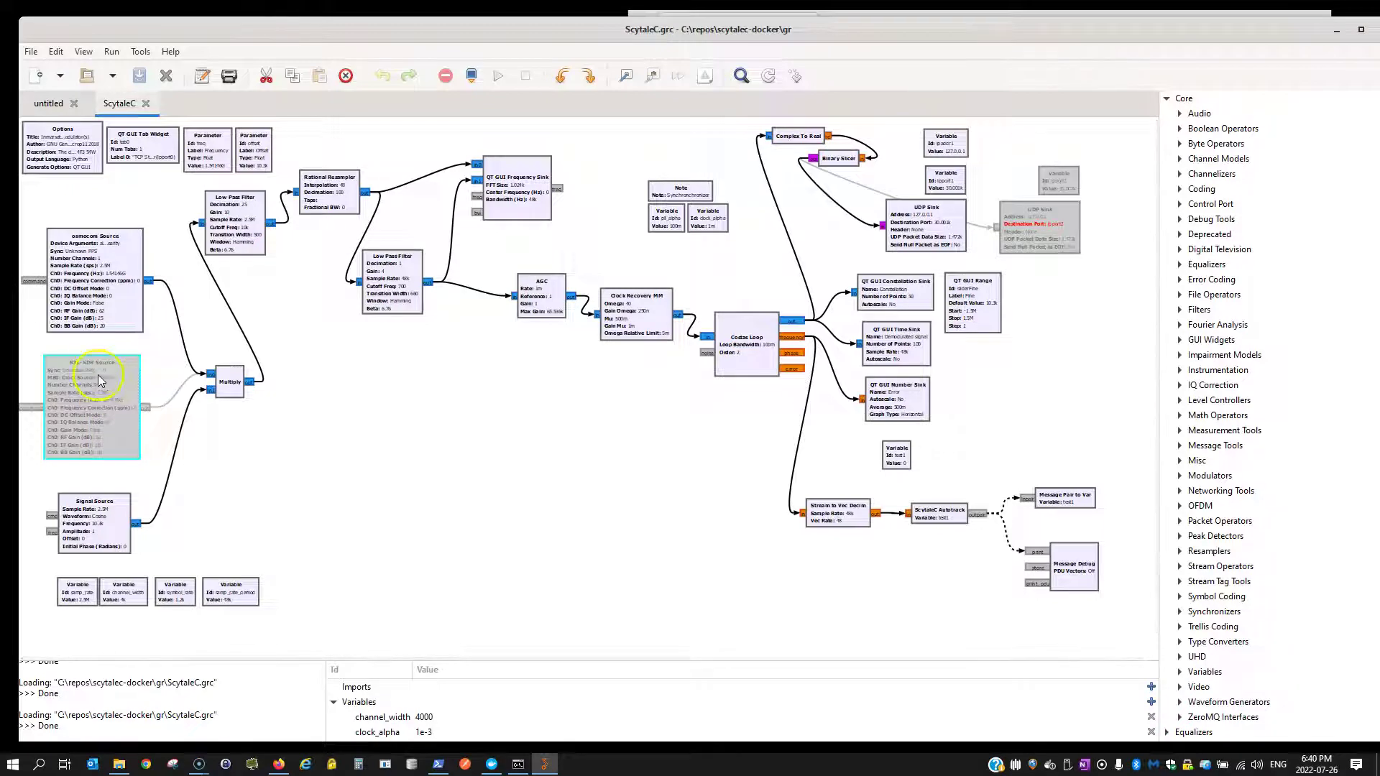
pyautogui.click(122, 399)
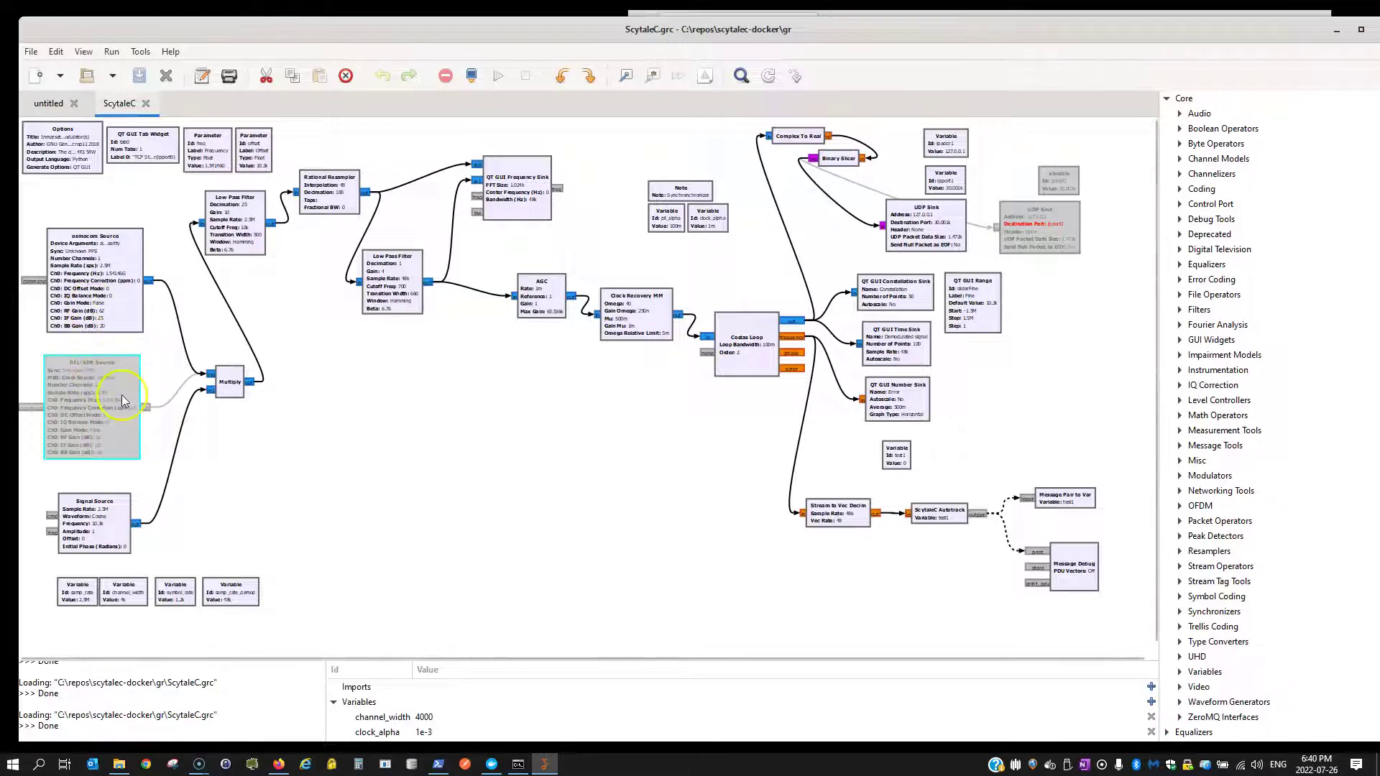
pyautogui.doubleClick(92, 284)
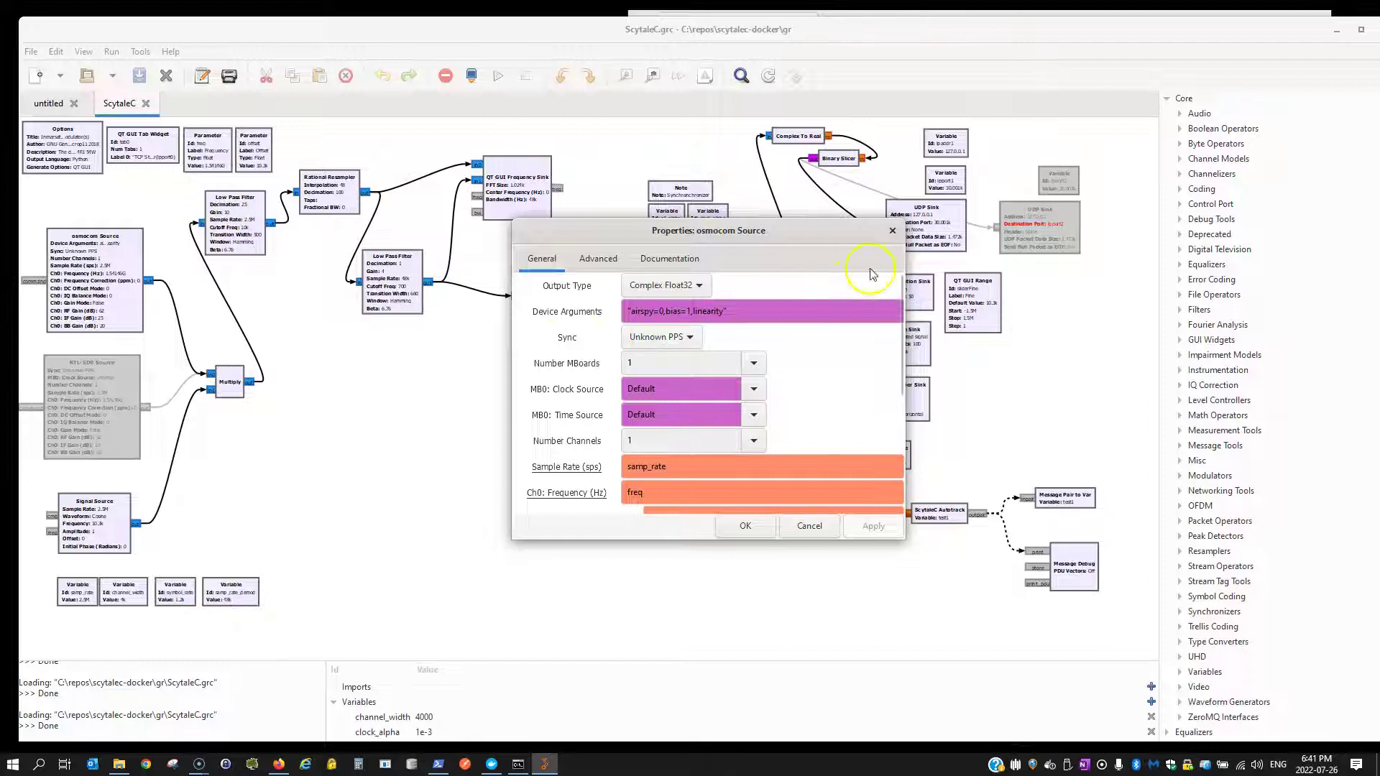
pyautogui.click(893, 230)
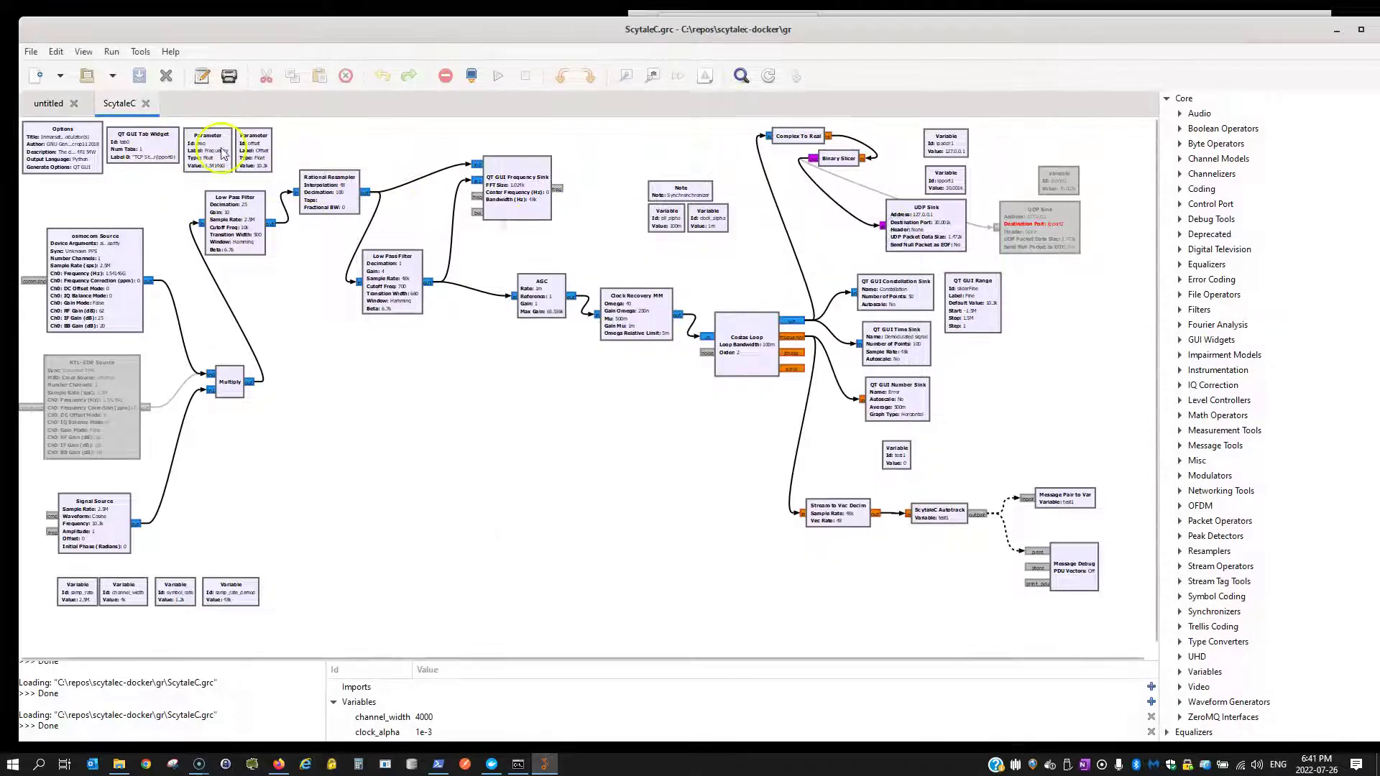
pyautogui.doubleClick(208, 153)
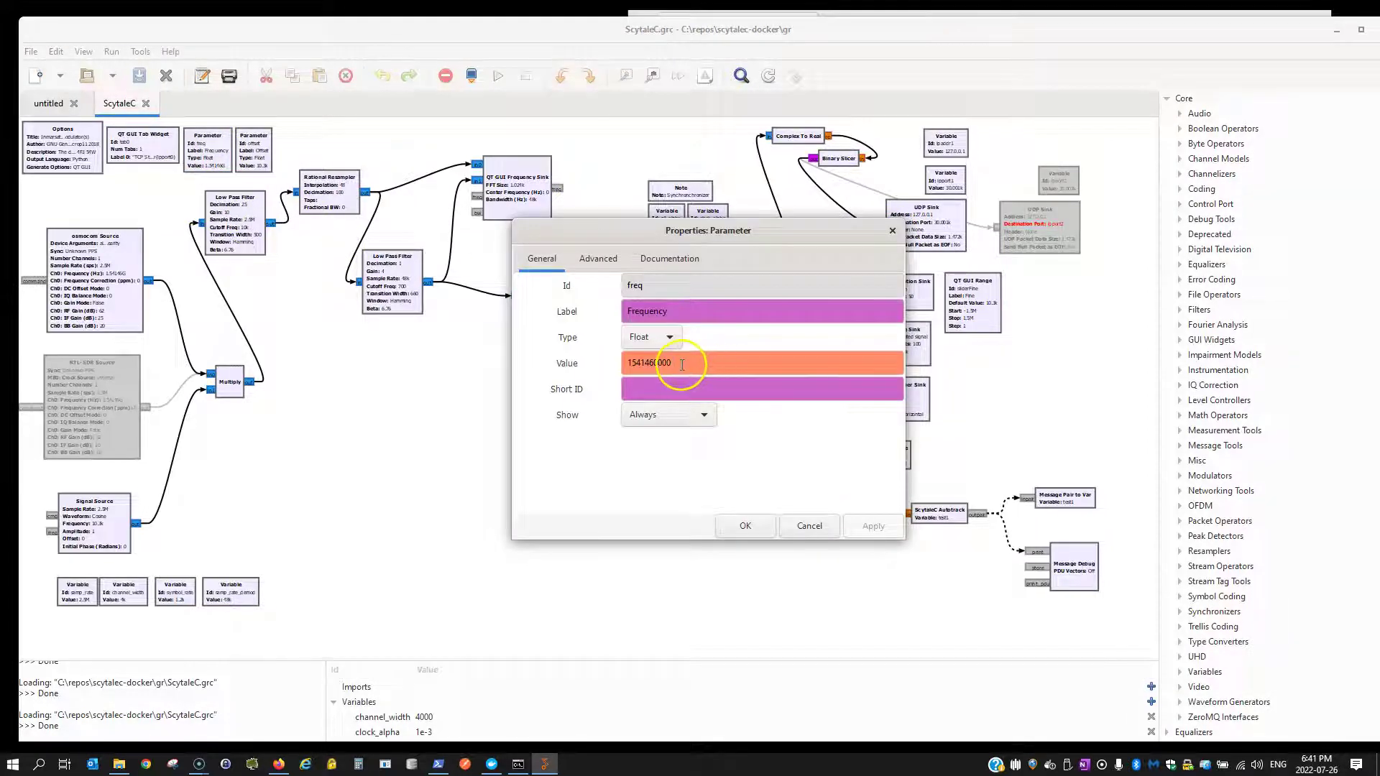
pyautogui.doubleClick(672, 362)
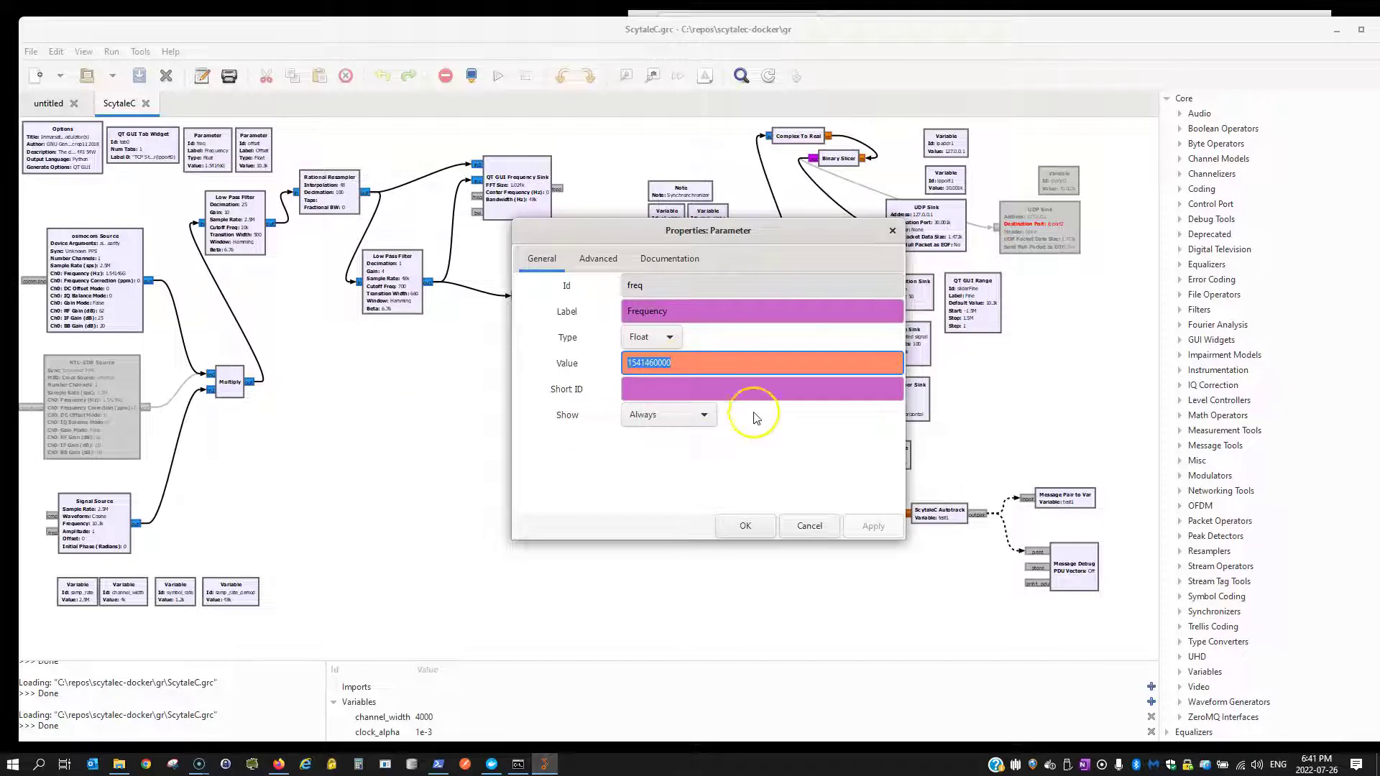
pyautogui.click(892, 231)
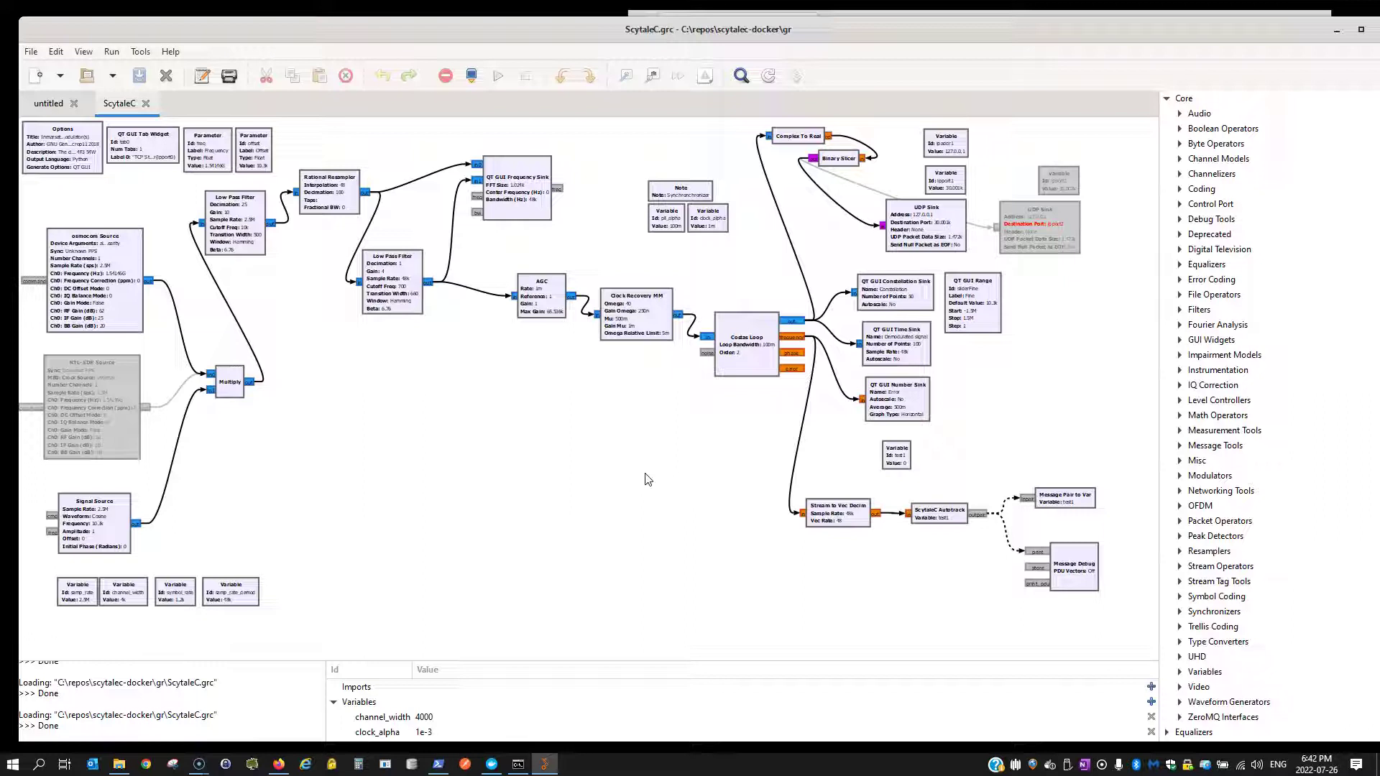
# Execute the ScytaleC flowgraph to show the Inmarsat-C BPSK demodulator plots
pyautogui.click(585, 453)
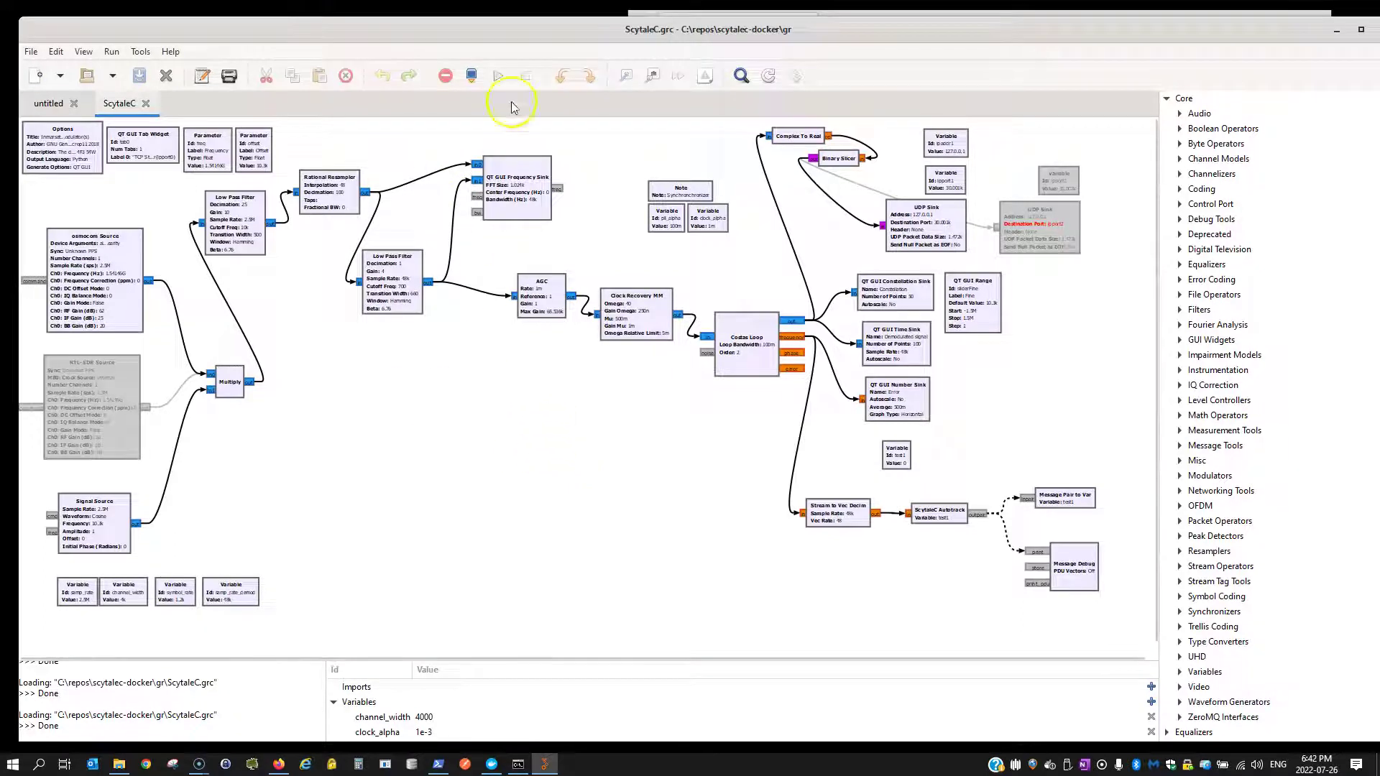
pyautogui.click(500, 77)
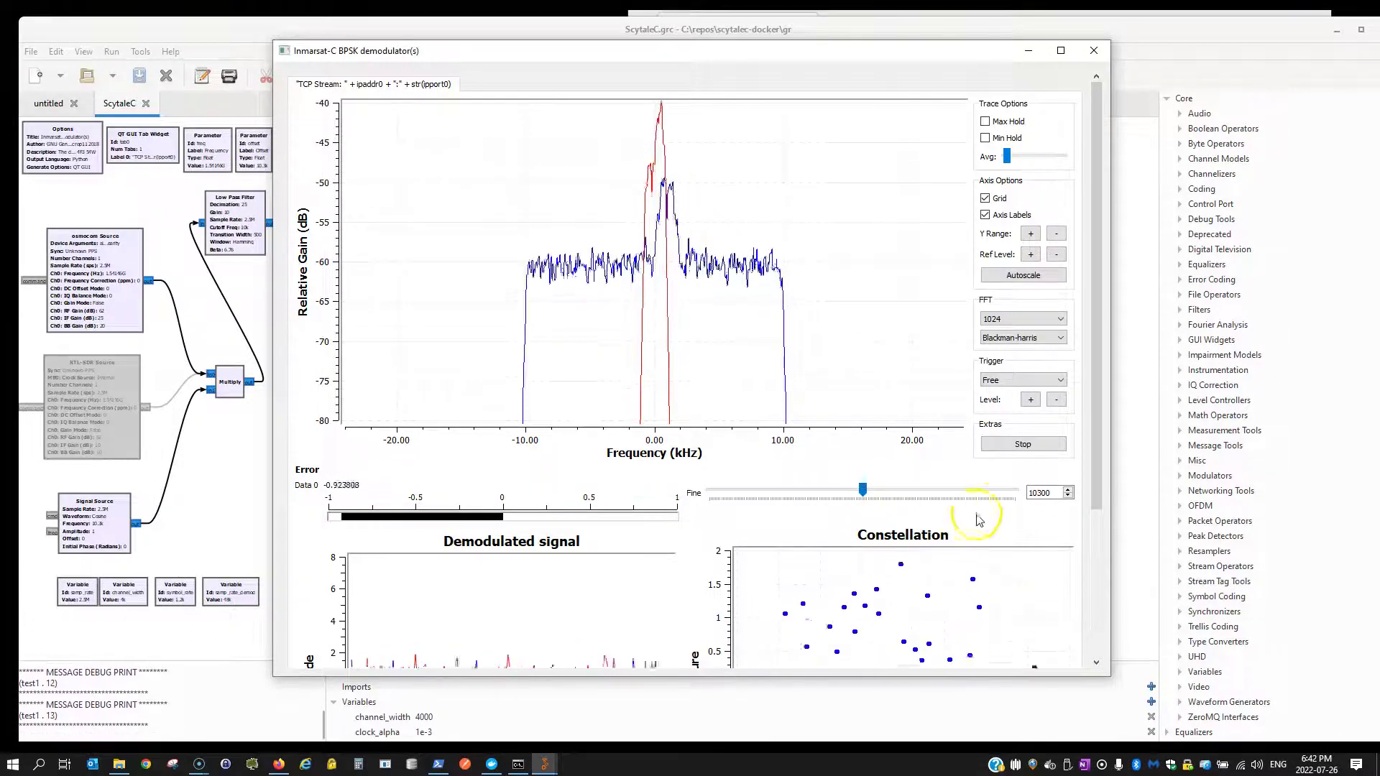
# Change the Fine frequency from 10300 to 9200, then minimize the demodulator window
pyautogui.click(1051, 493)
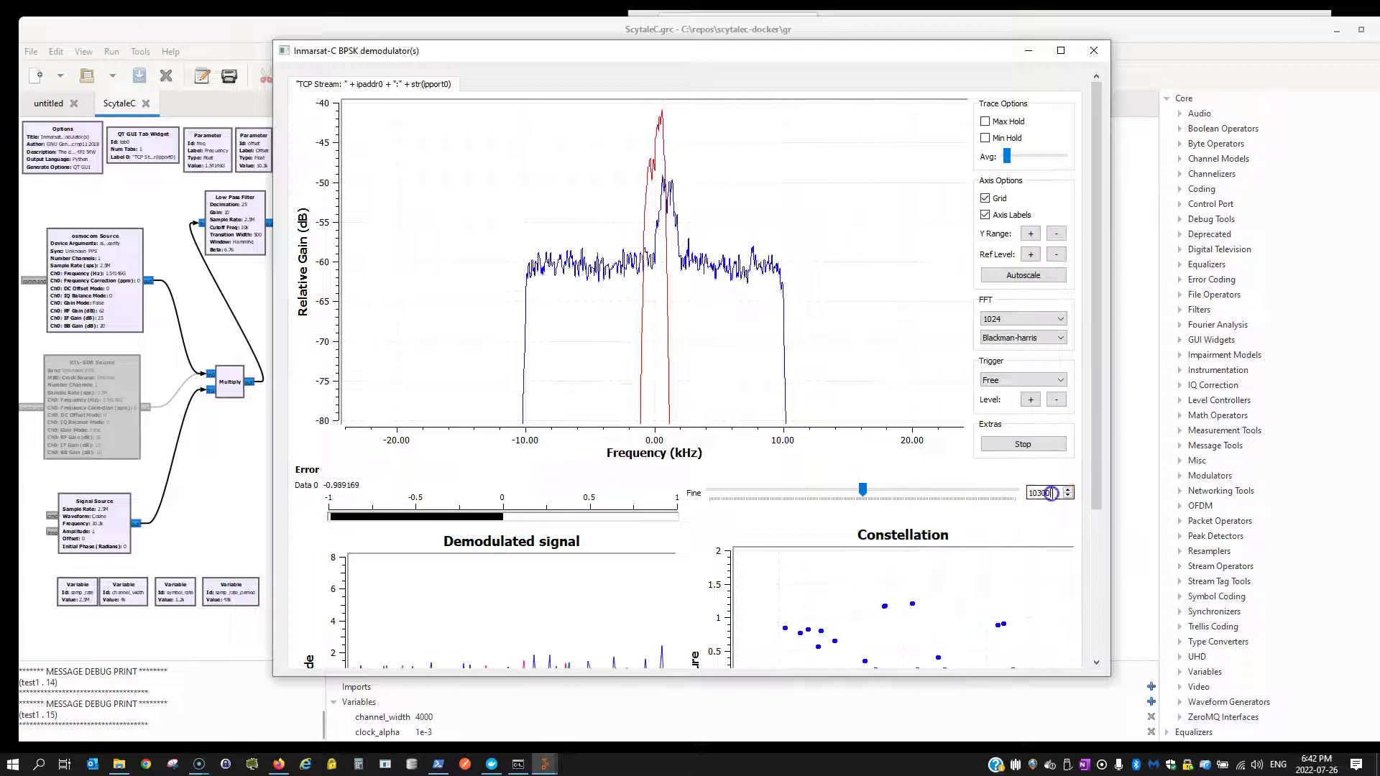
pyautogui.doubleClick(1041, 493)
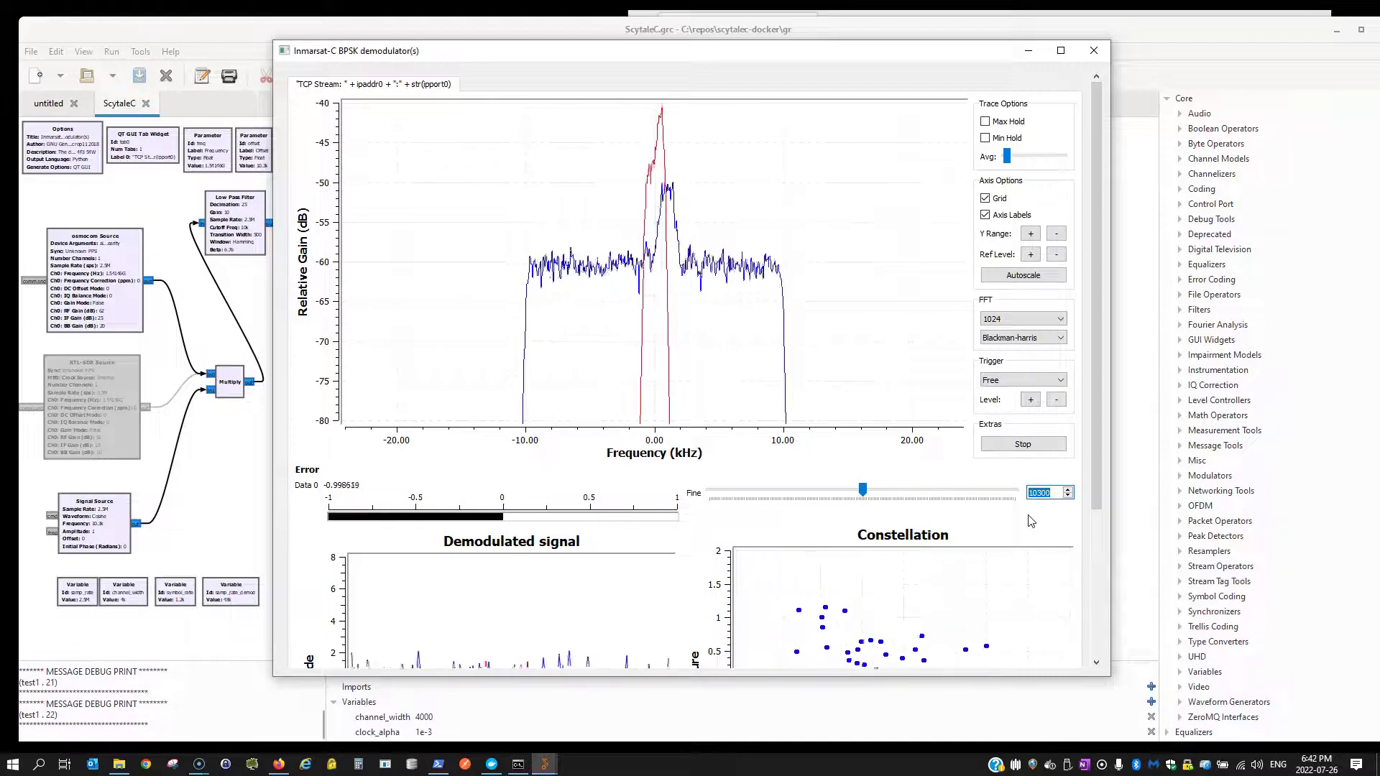
pyautogui.write('9000')
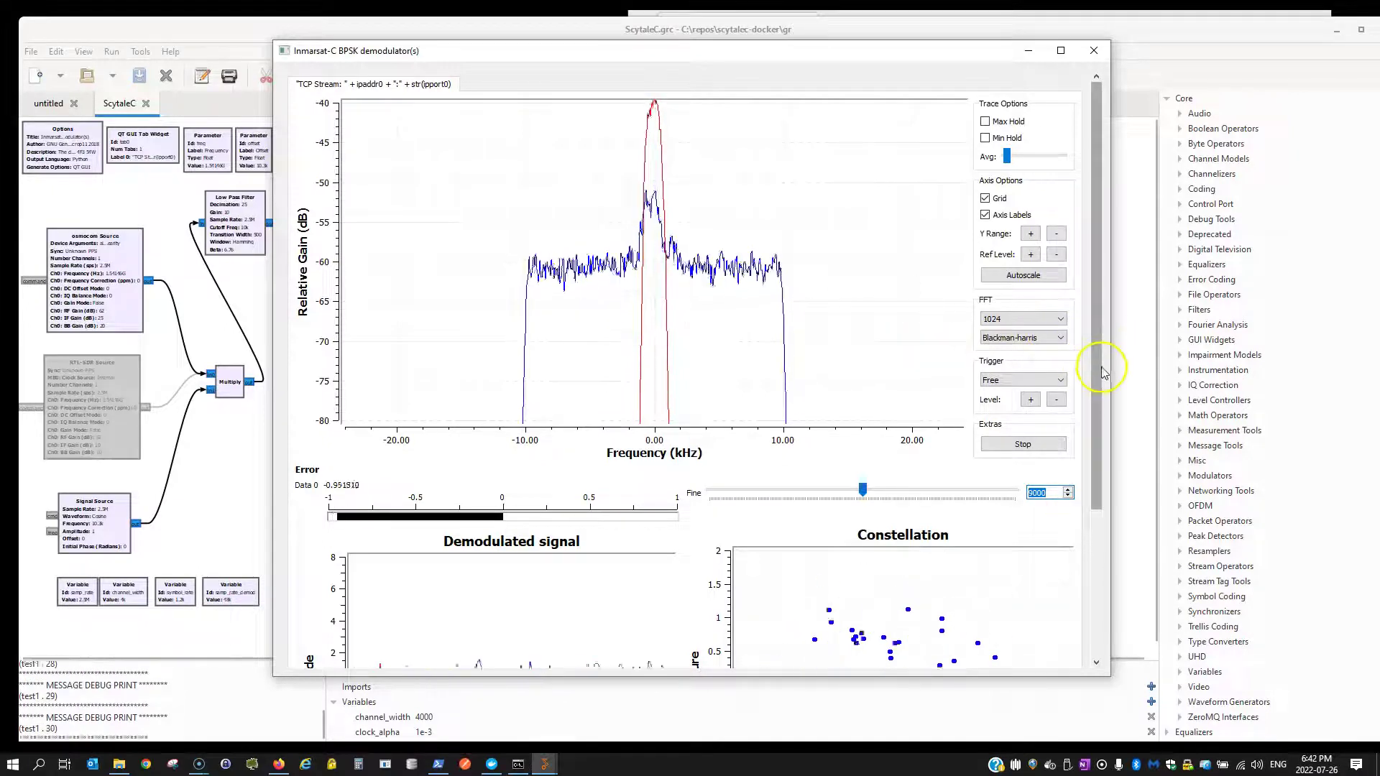
pyautogui.moveTo(1094, 356); pyautogui.dragTo(1106, 468)
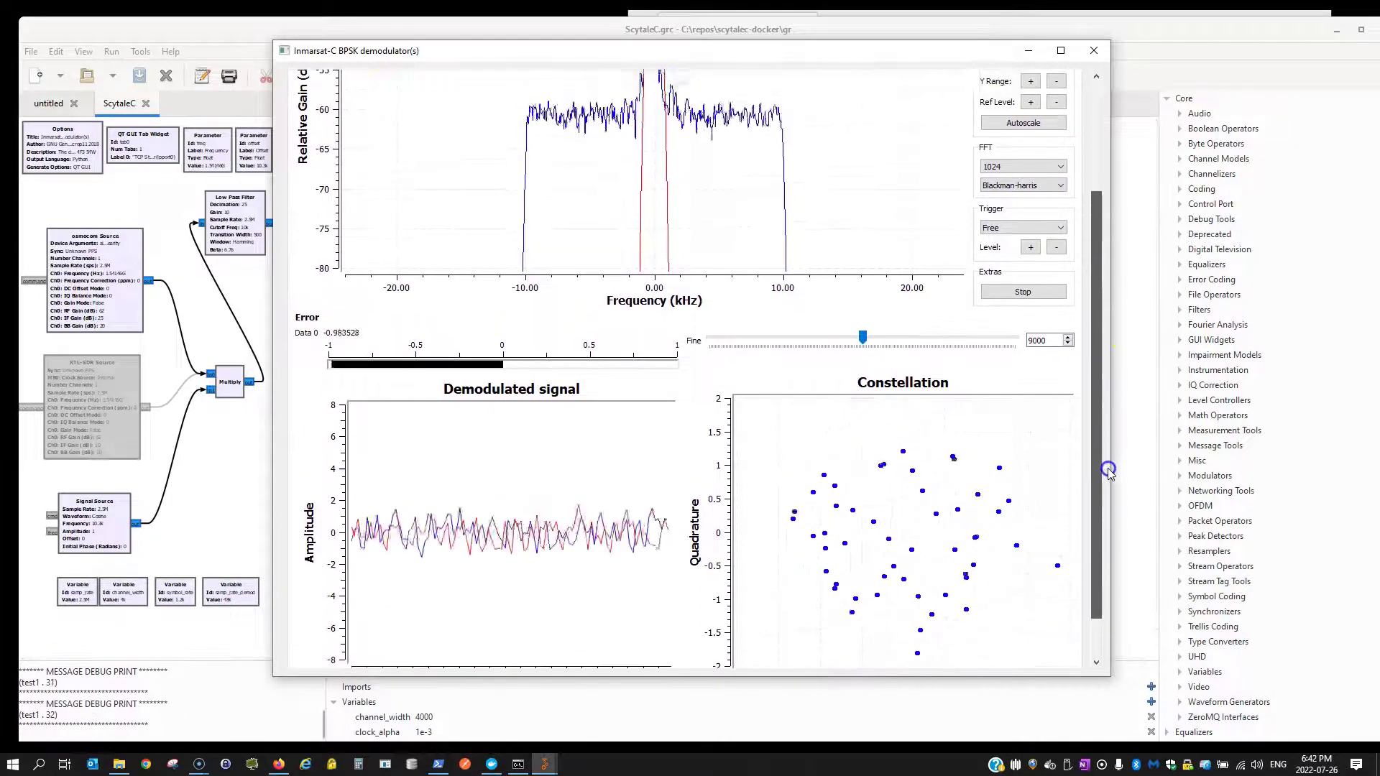
pyautogui.click(1048, 338)
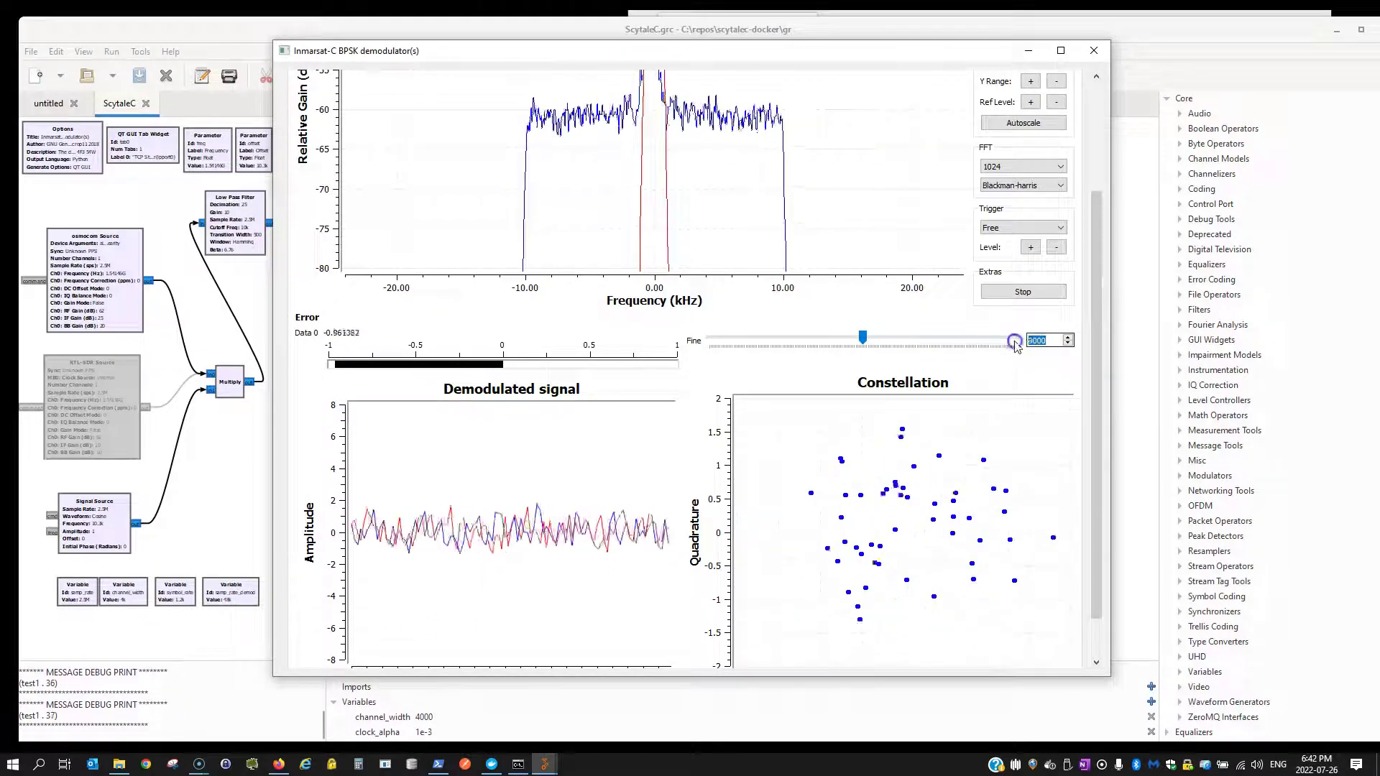
pyautogui.moveTo(1048, 340); pyautogui.dragTo(1015, 347)
pyautogui.write('9200')
pyautogui.press('Return')
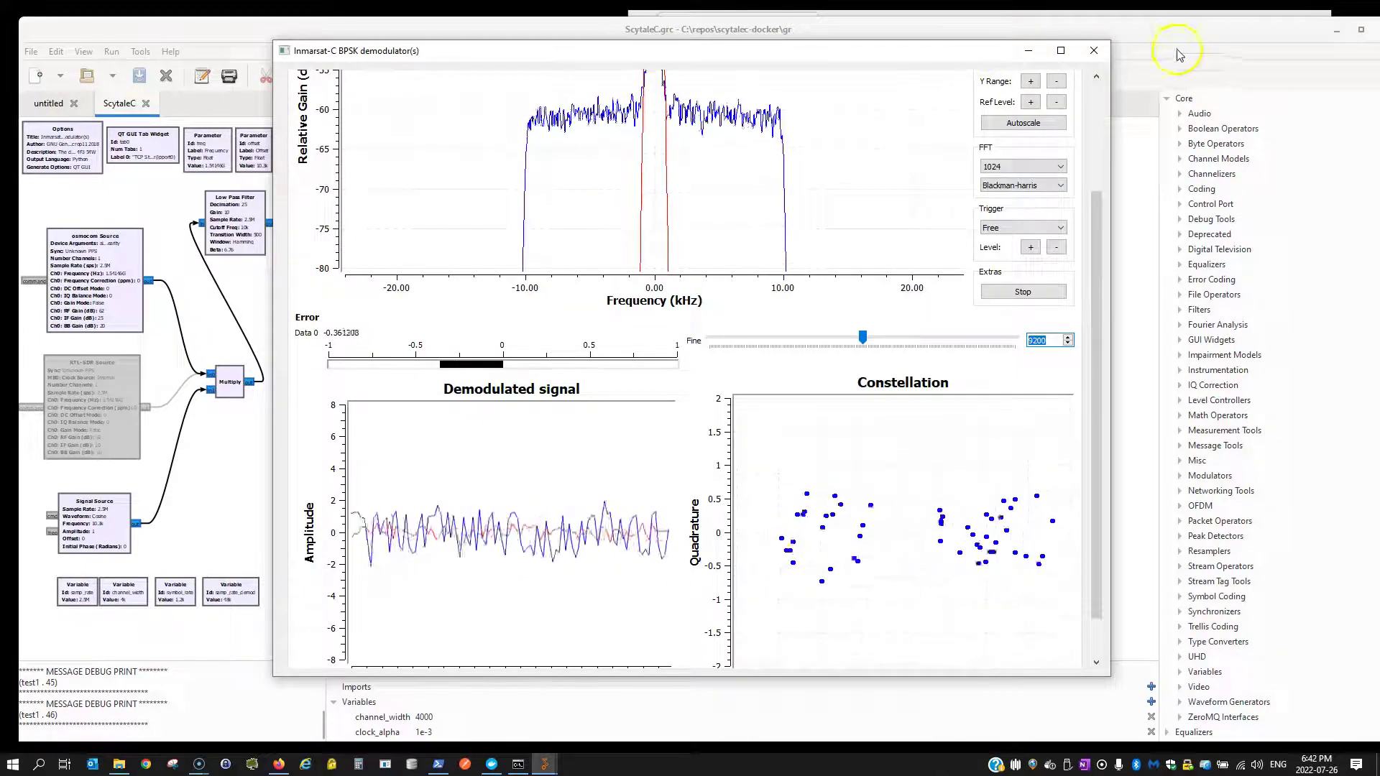
pyautogui.click(1093, 50)
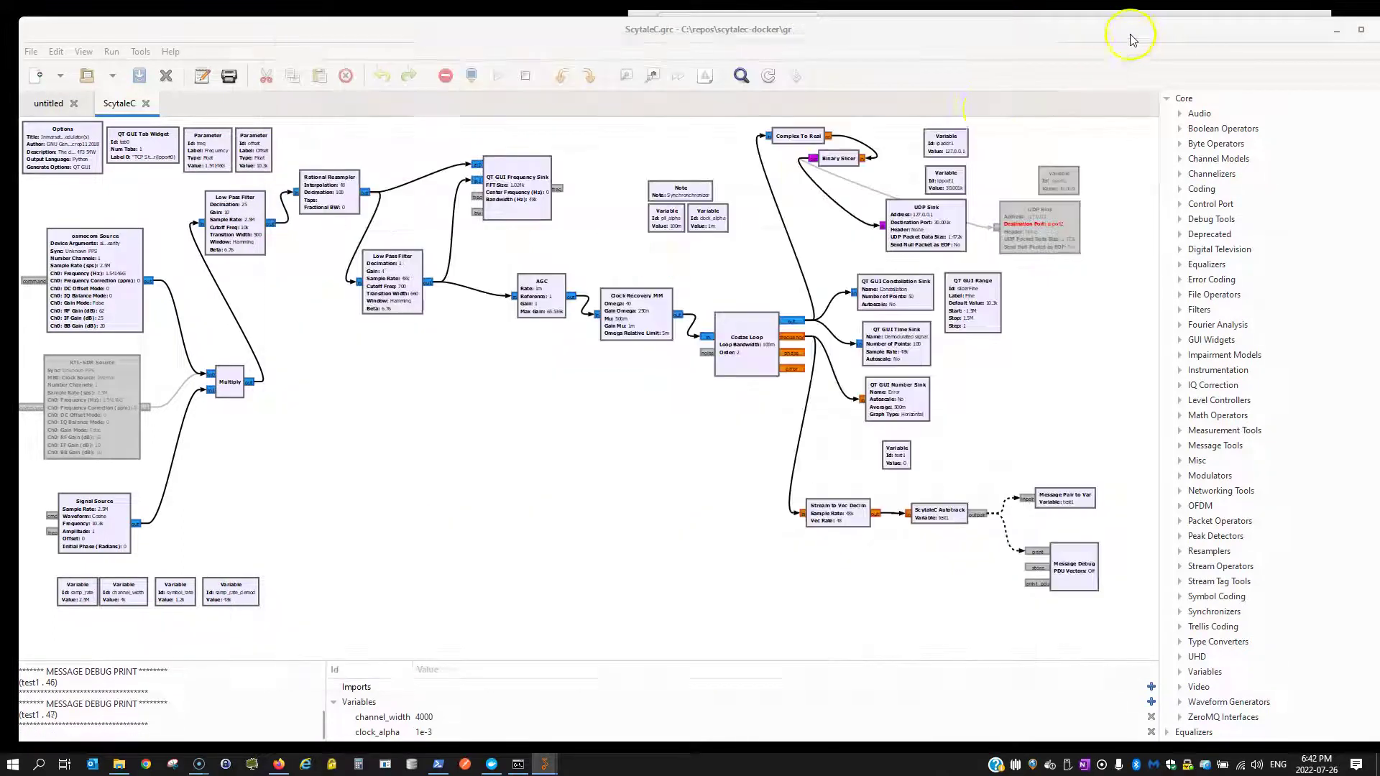
# Inspect the UDP Sink (127.0.0.1:30001) and ipport1 variable, then enlarge the console pane
pyautogui.doubleClick(924, 229)
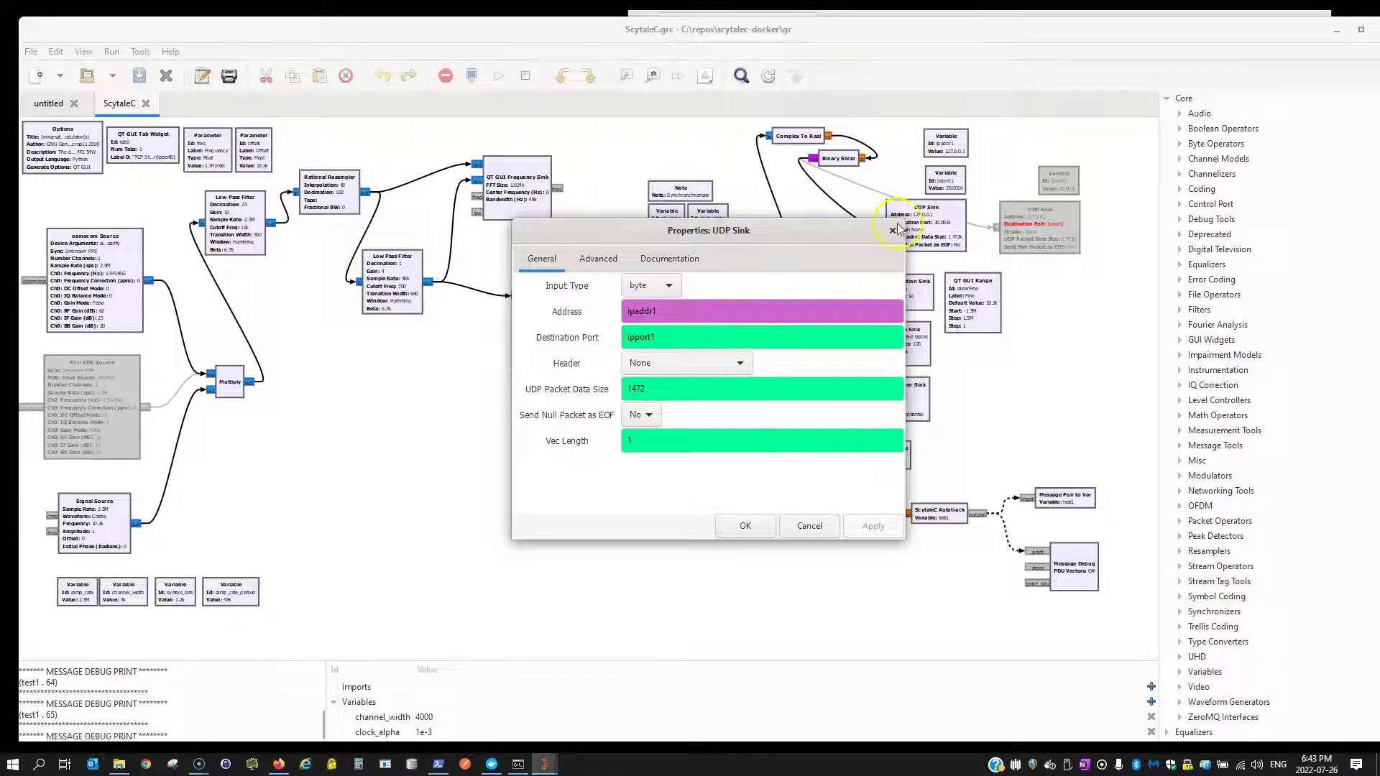
pyautogui.press('Escape')
pyautogui.click(947, 188)
pyautogui.doubleClick(947, 188)
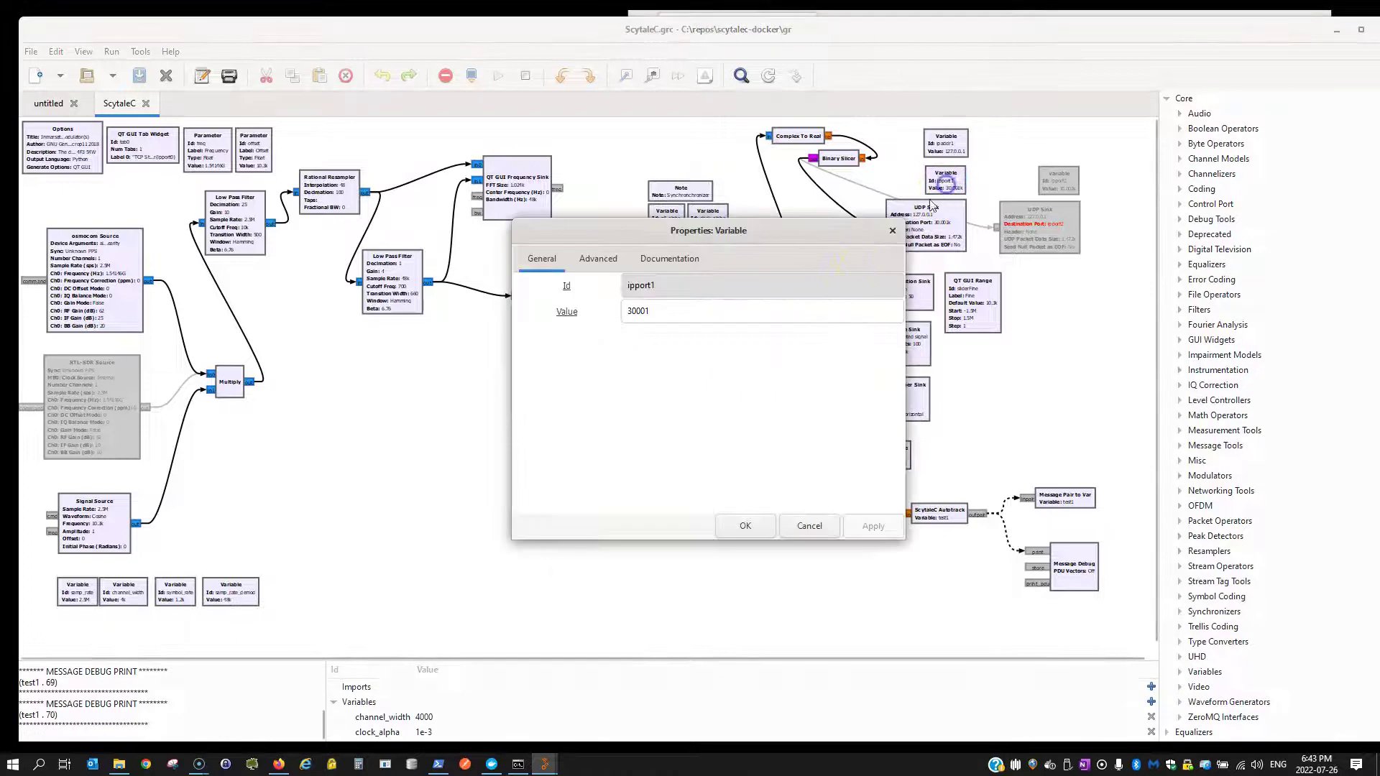
pyautogui.click(893, 232)
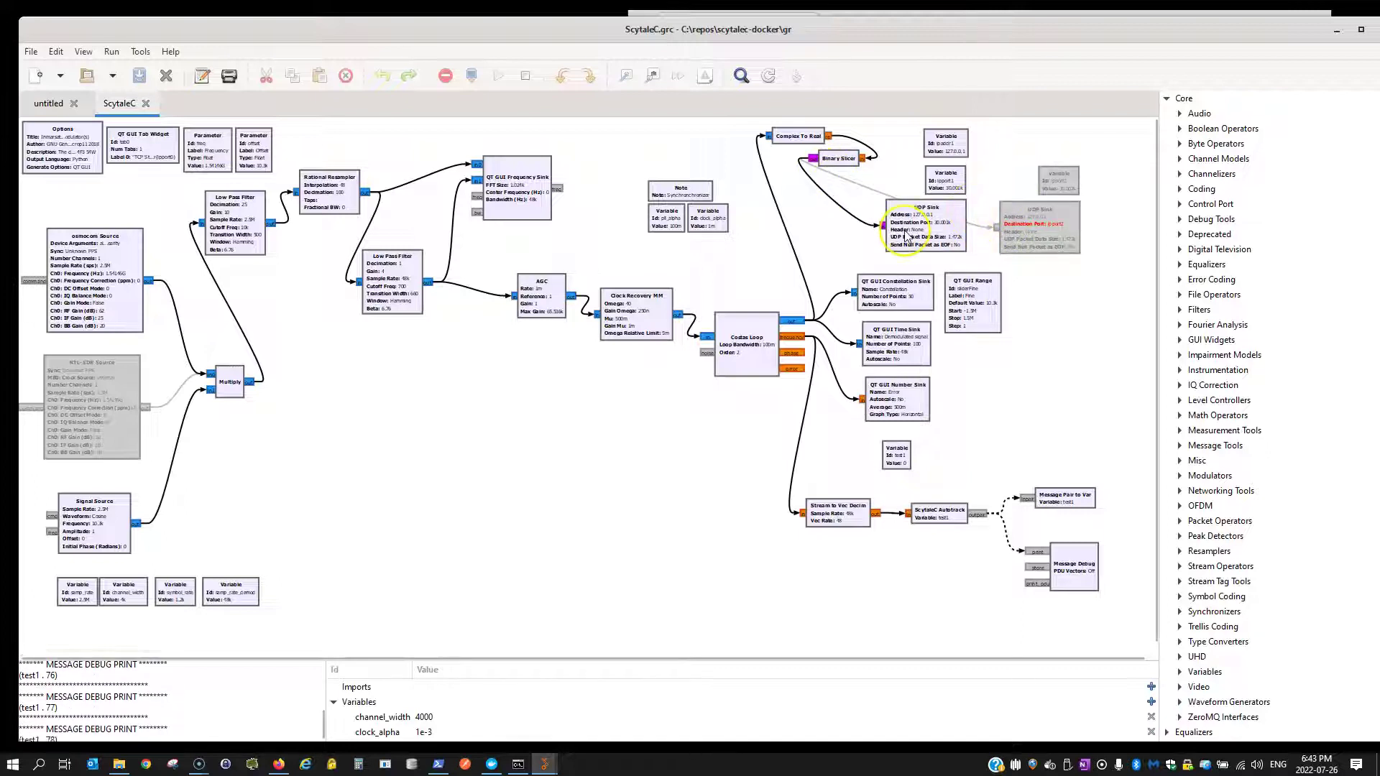
pyautogui.click(938, 241)
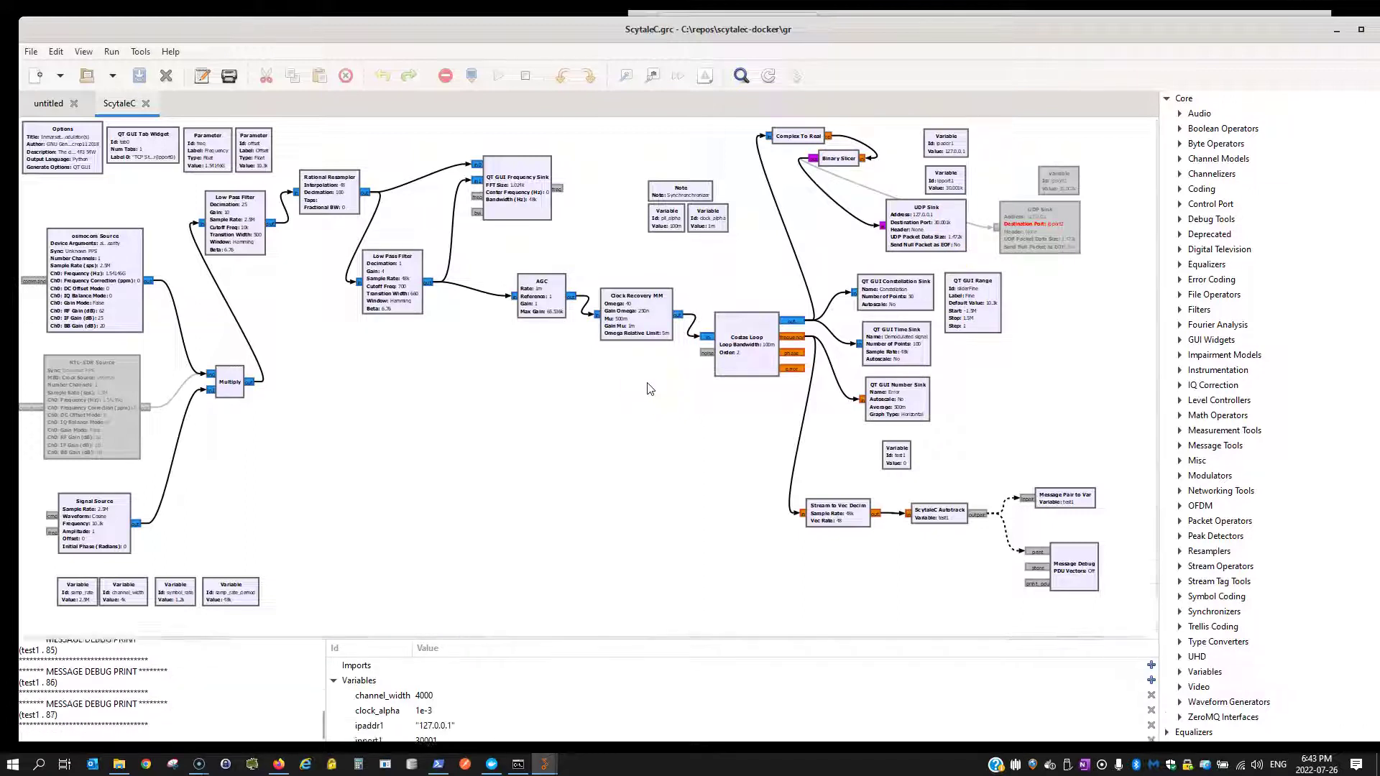
pyautogui.moveTo(266, 655); pyautogui.dragTo(266, 502)
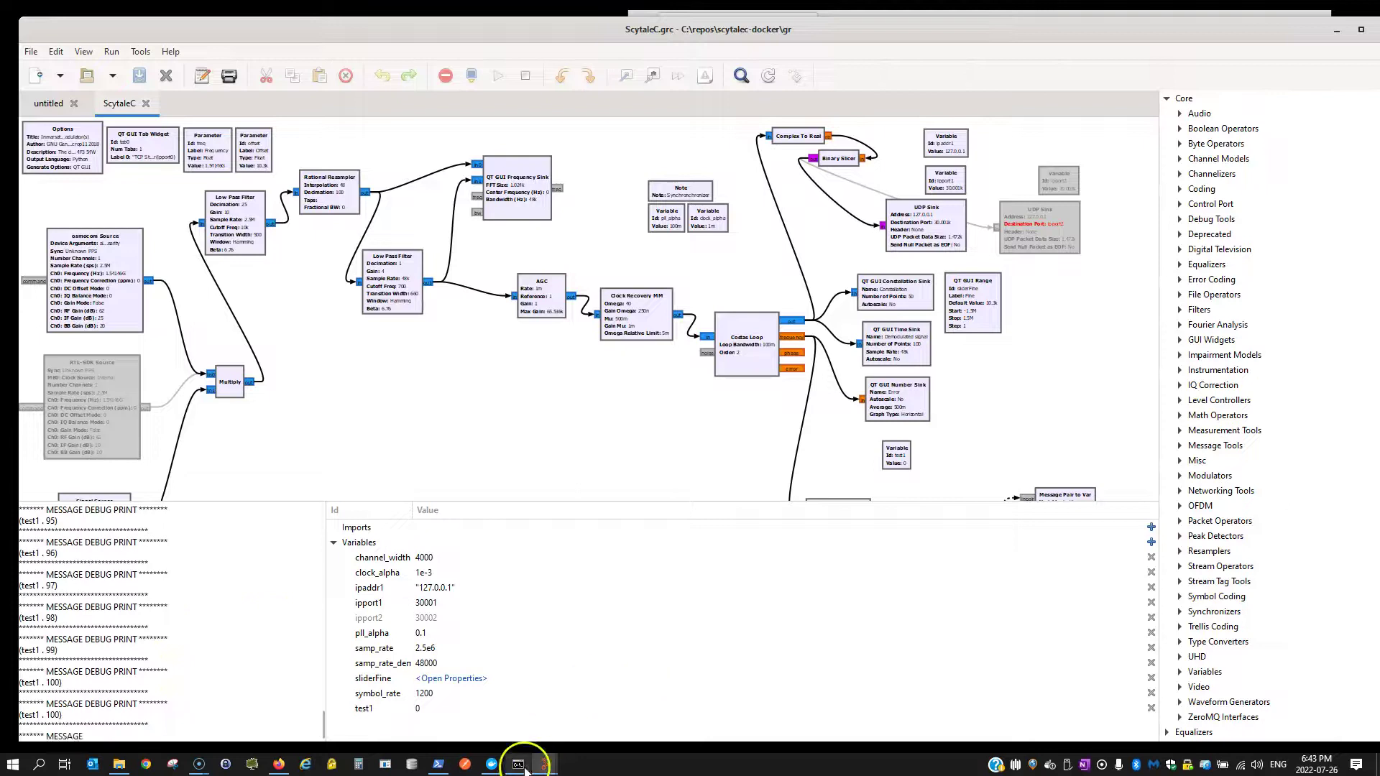
pyautogui.moveTo(518, 767)
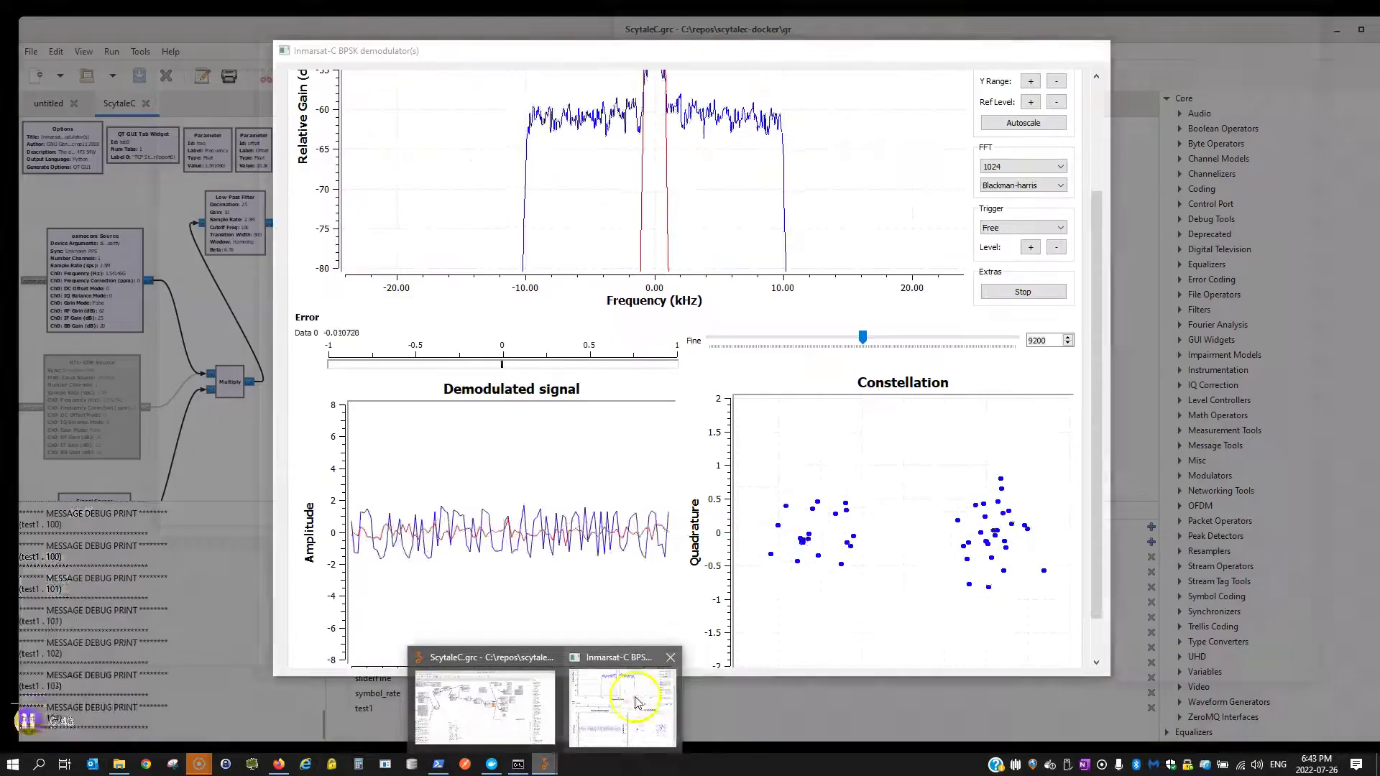
pyautogui.click(634, 697)
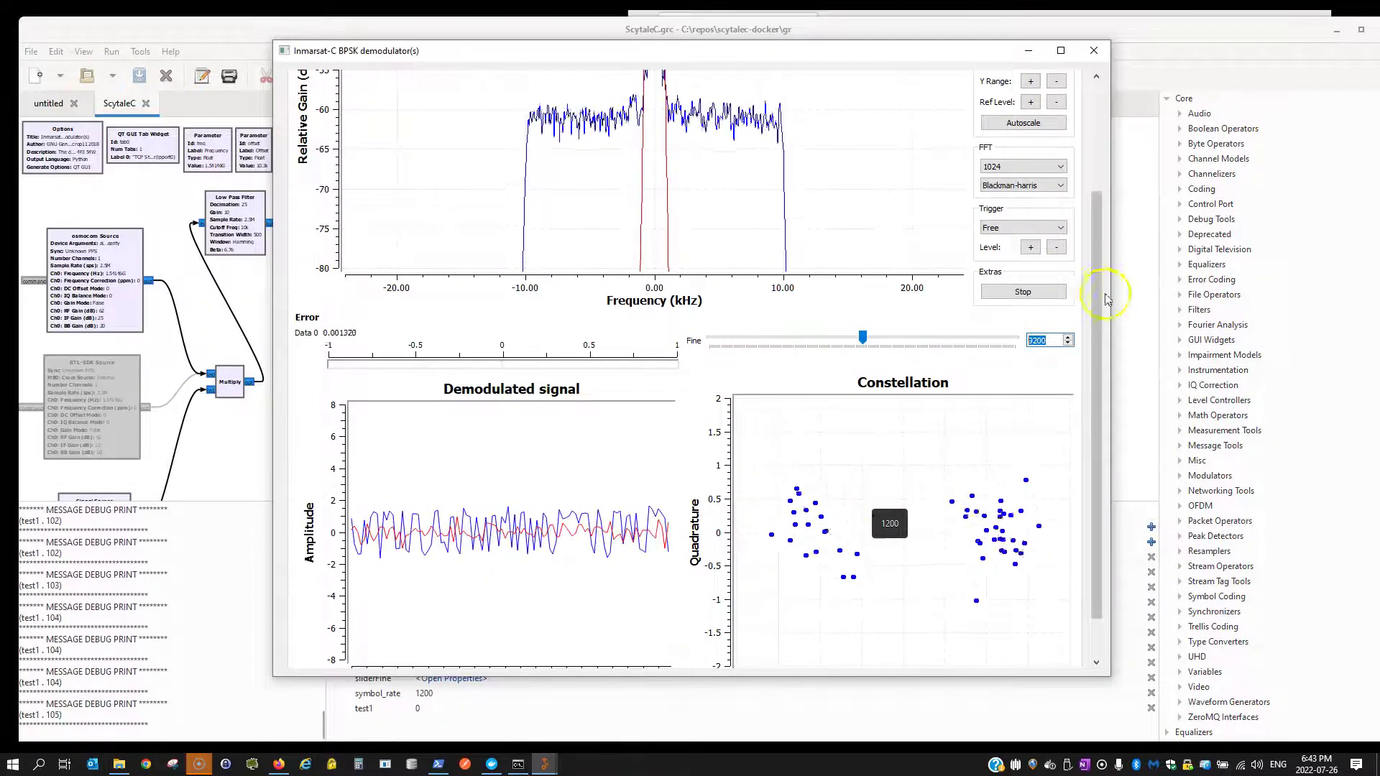
pyautogui.moveTo(1092, 260); pyautogui.dragTo(1089, 201)
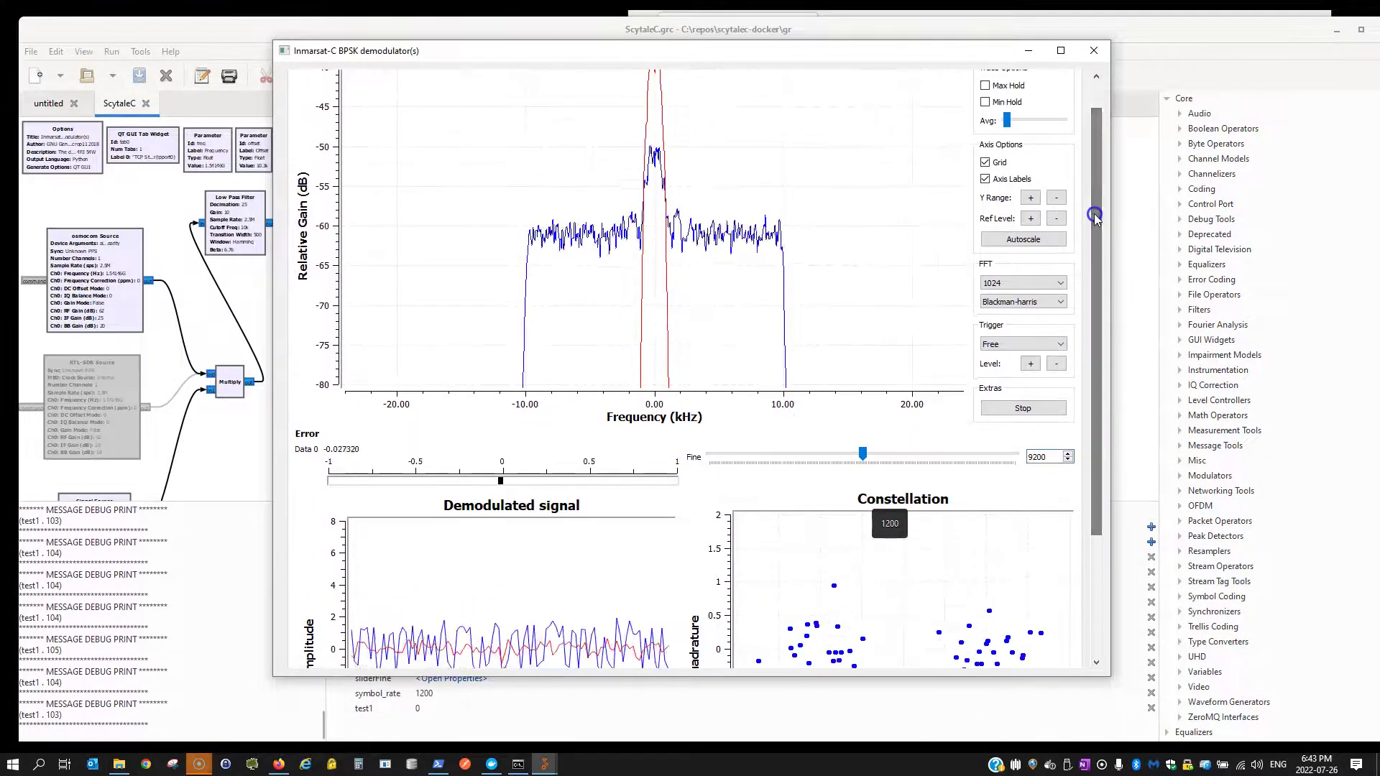
pyautogui.moveTo(1097, 295); pyautogui.dragTo(1104, 355)
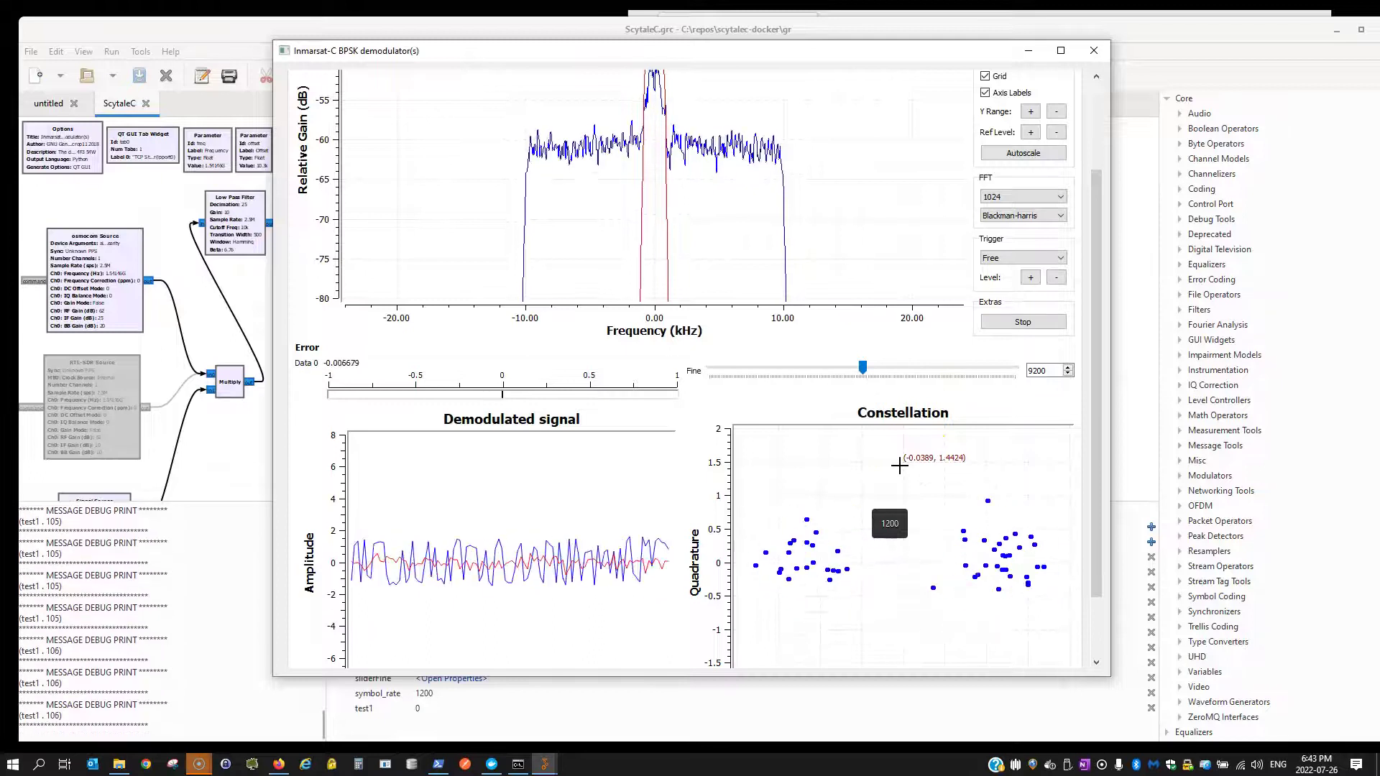
pyautogui.click(1026, 52)
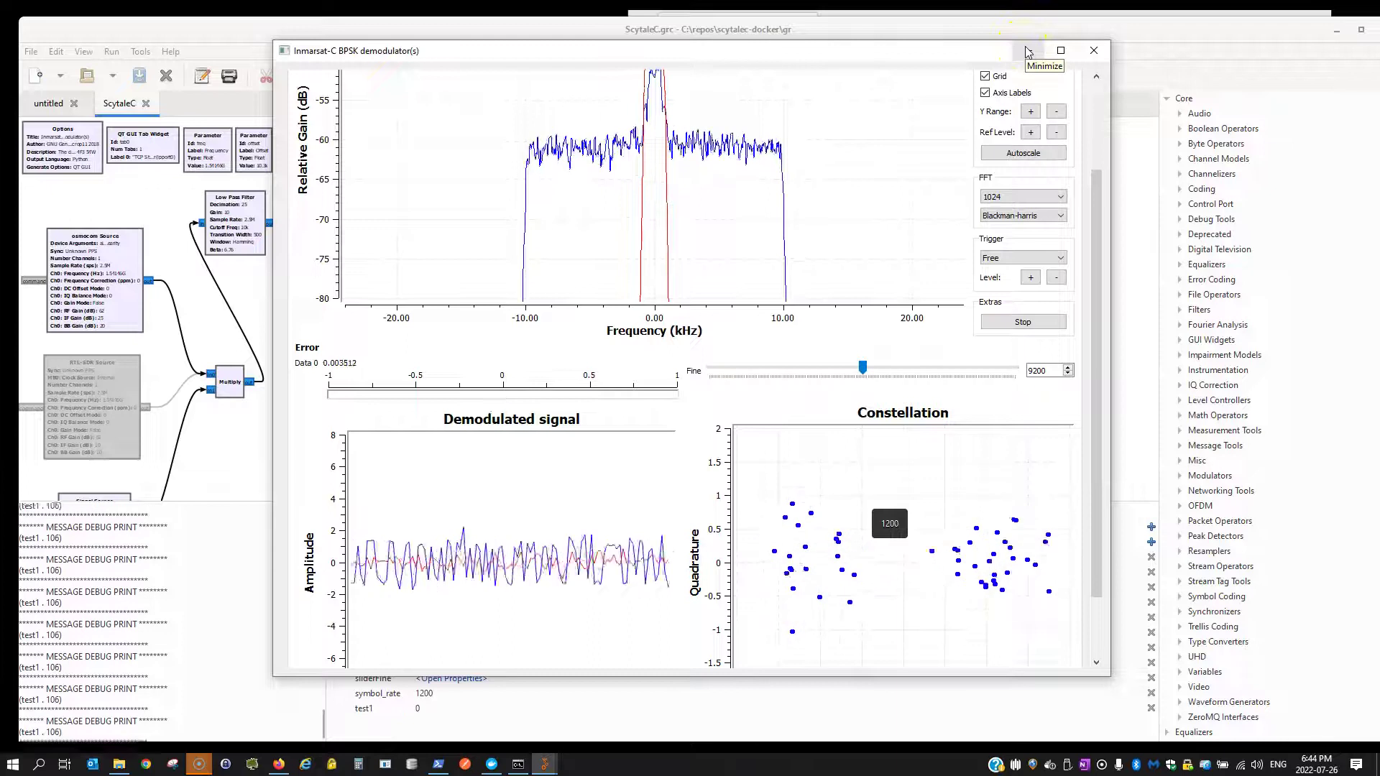
pyautogui.click(1028, 53)
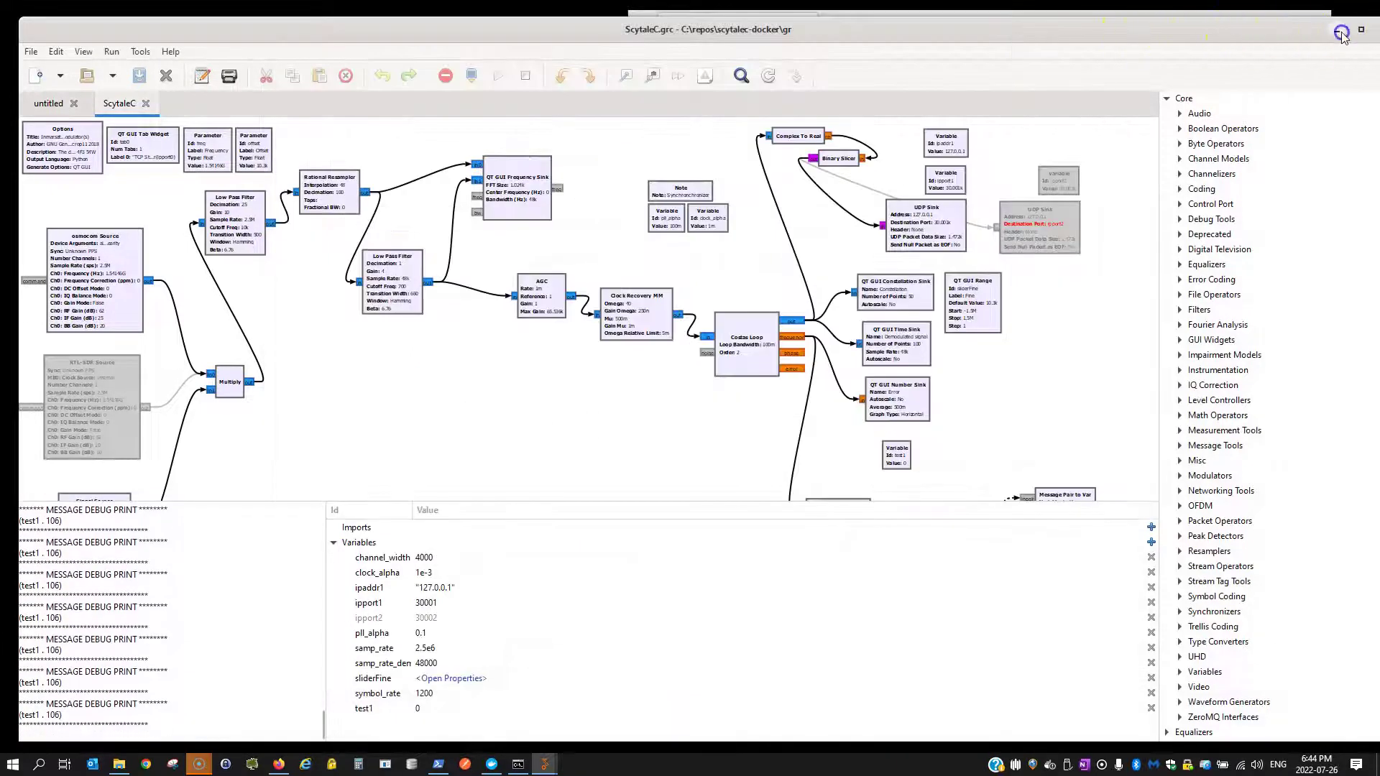
# In PowerShell, list the contents of C:\repos with ls, then clear the console
pyautogui.click(1340, 31)
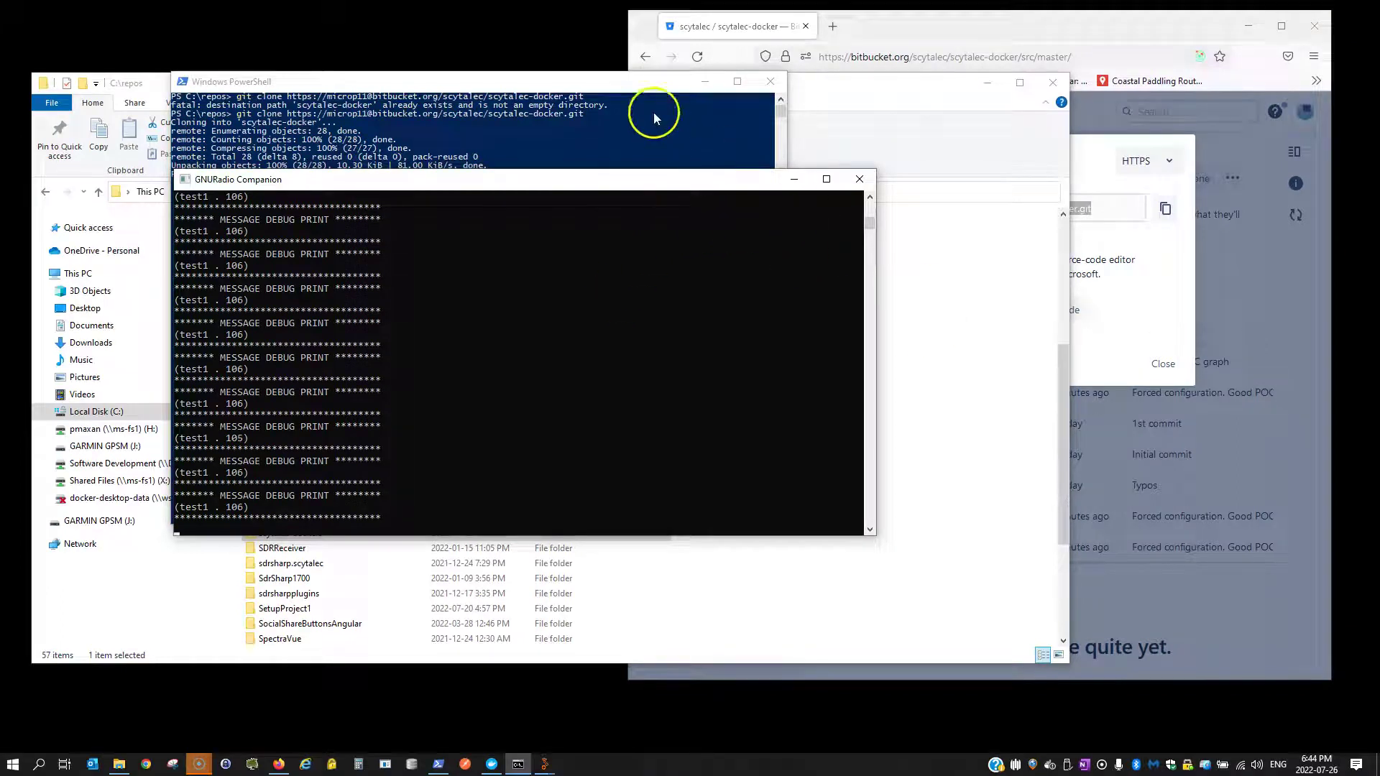
pyautogui.click(632, 87)
pyautogui.click(508, 241)
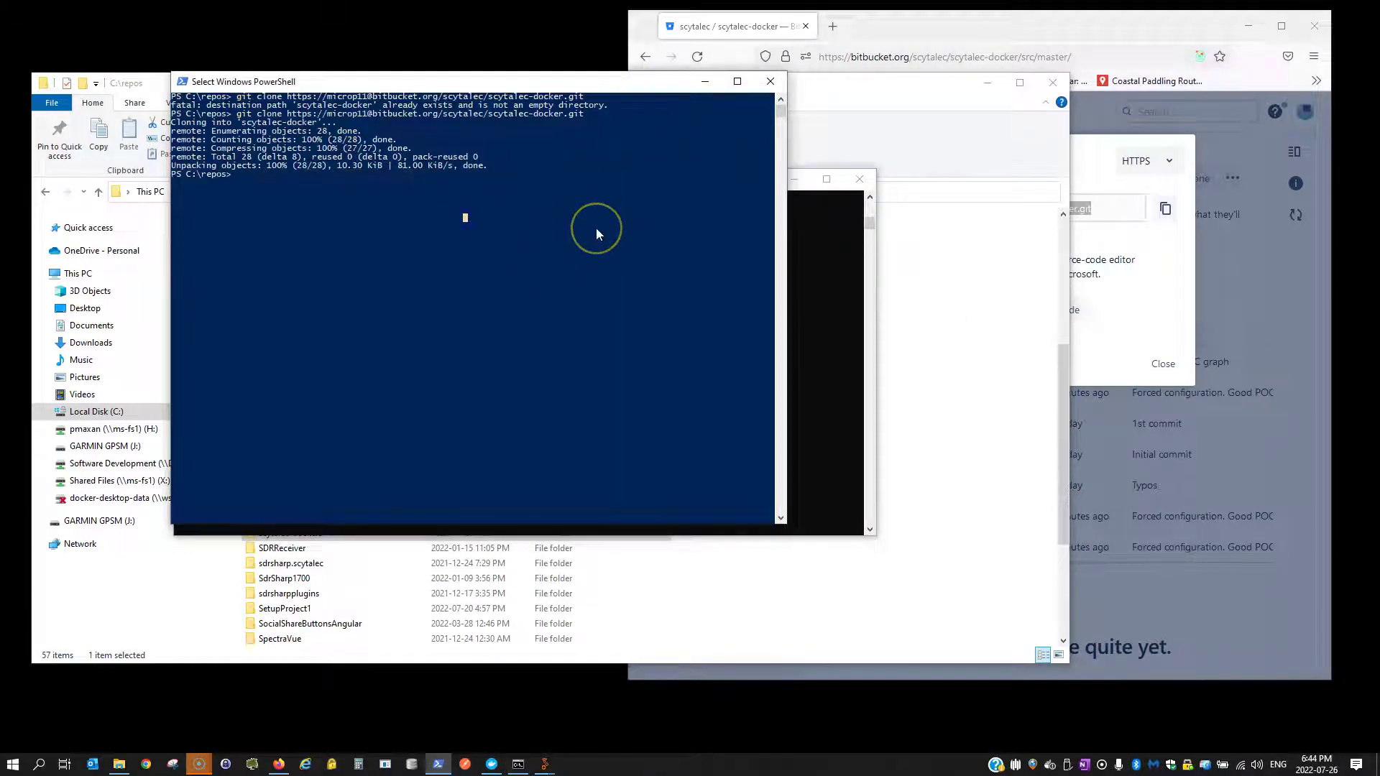
pyautogui.write('code')
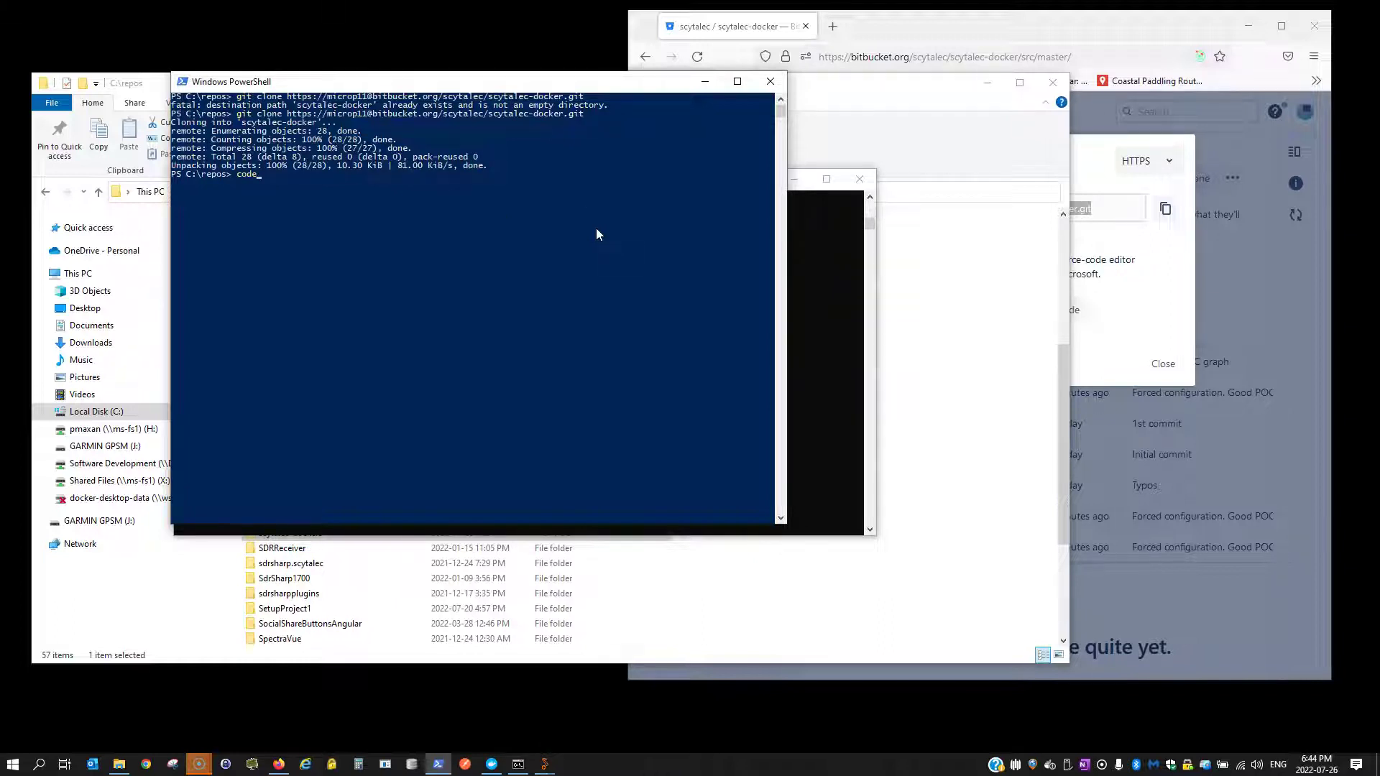
pyautogui.press('BackSpace')
pyautogui.press('BackSpace')
pyautogui.press('BackSpace')
pyautogui.write('docker')
pyautogui.press('BackSpace')
pyautogui.press('BackSpace')
pyautogui.press('BackSpace')
pyautogui.press('BackSpace')
pyautogui.press('BackSpace')
pyautogui.write('ls')
pyautogui.press('Return')
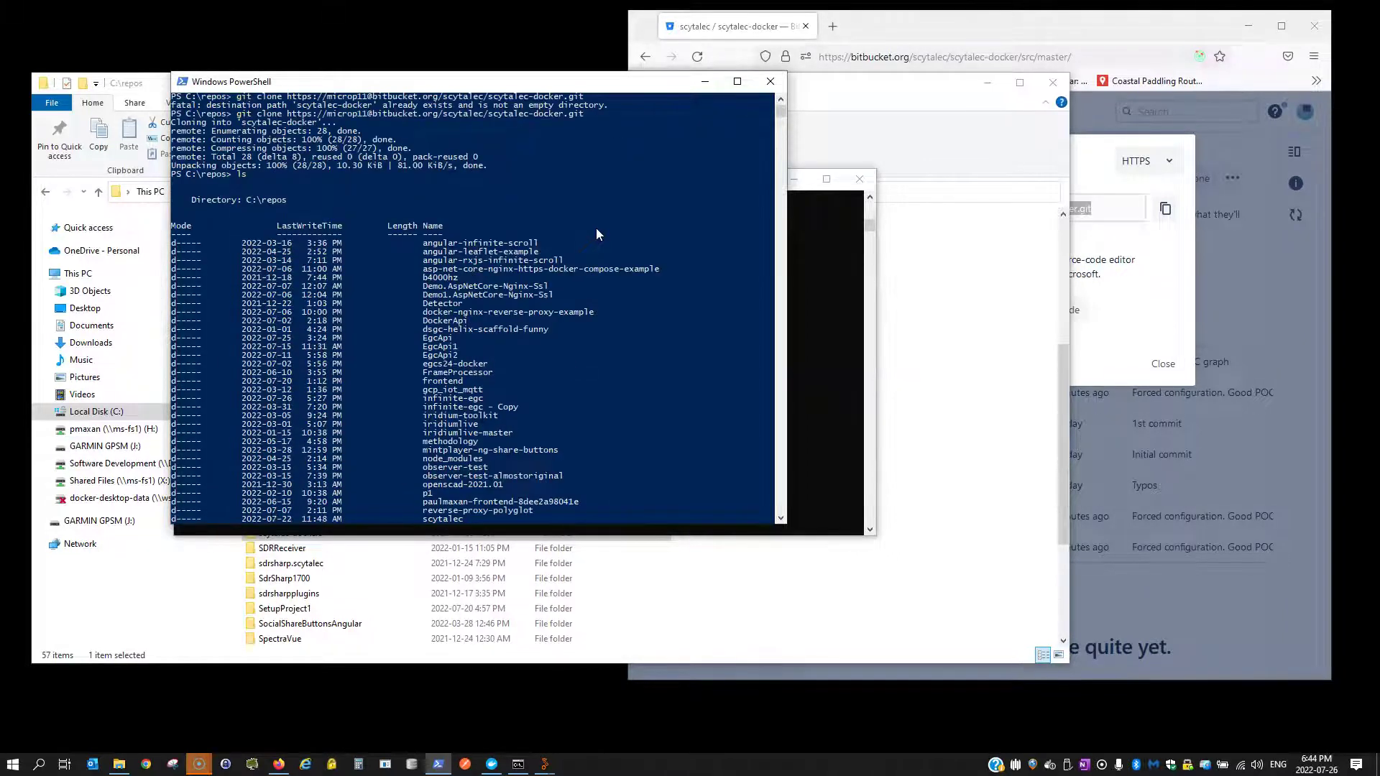
pyautogui.hotkey('ctrl', 'l')
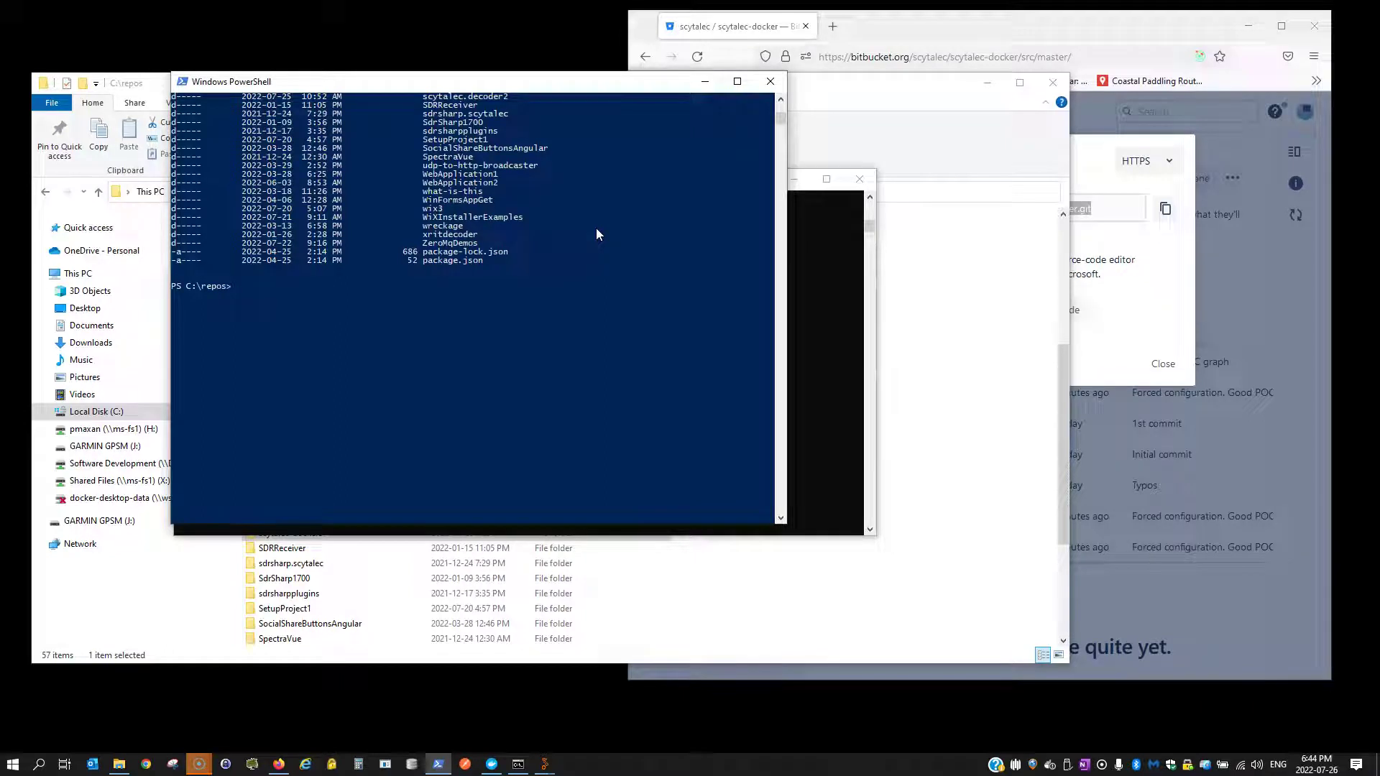
pyautogui.scroll(16, 596, 227)
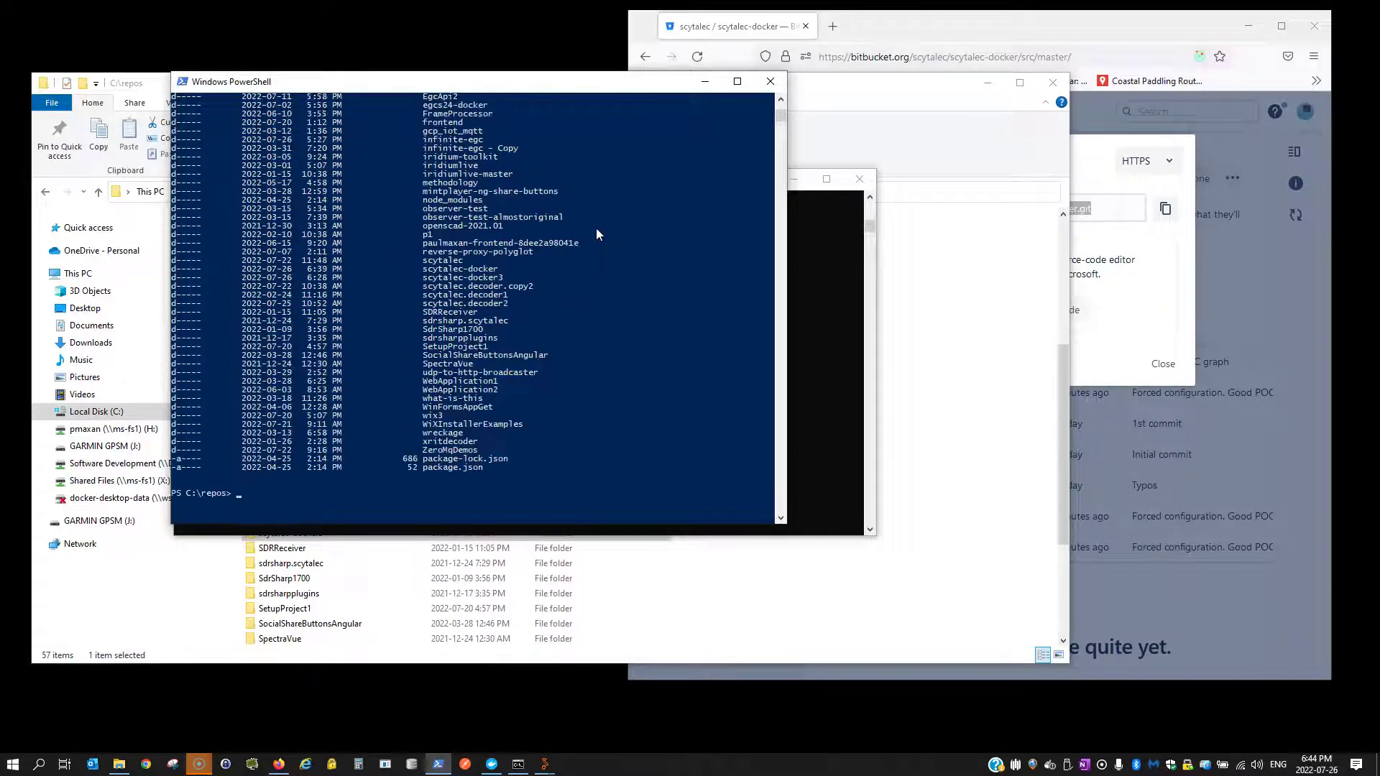
pyautogui.scroll(2, 596, 227)
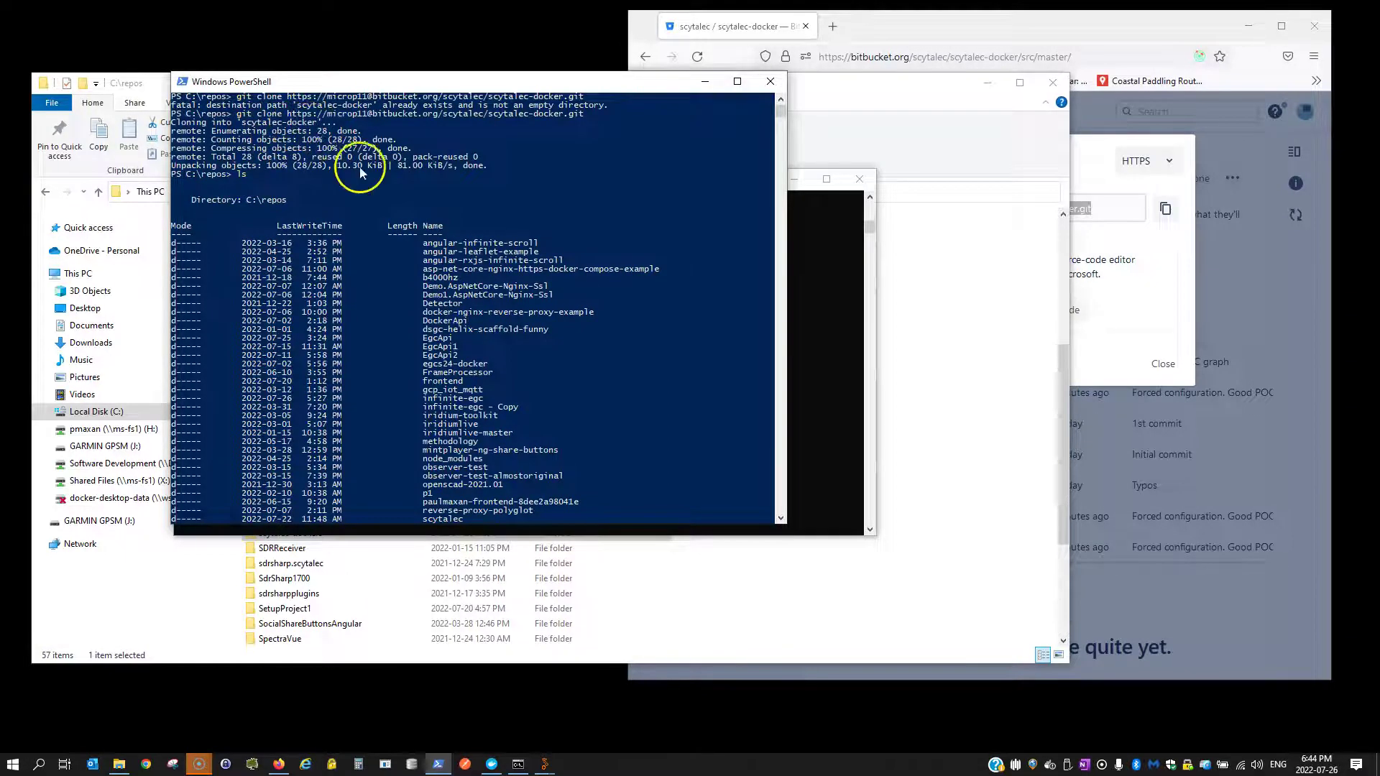
pyautogui.scroll(-15, 406, 271)
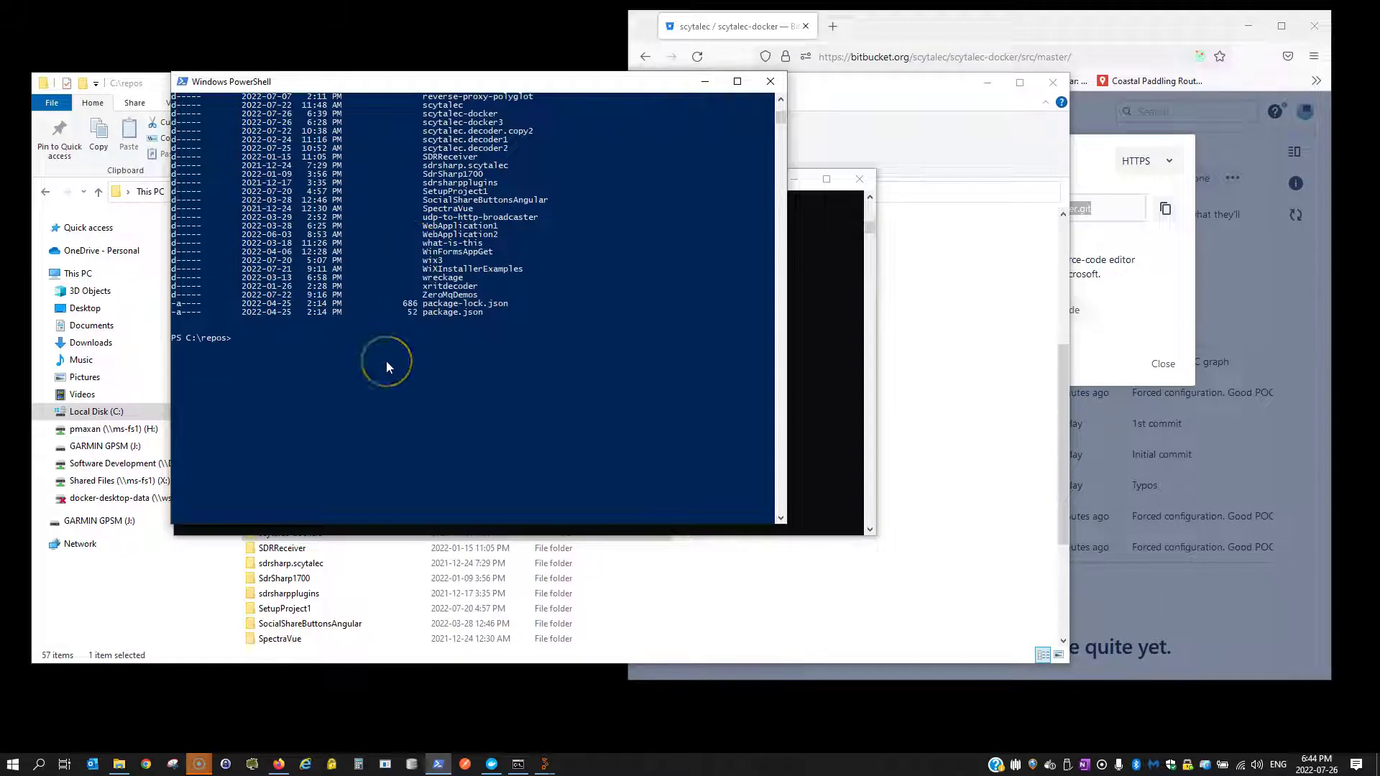
# Change into the scytalec-docker folder and list its files, including docker-compose.yml
pyautogui.write('cd scy')
pyautogui.press('Tab')
pyautogui.press('BackSpace')
pyautogui.write('-d')
pyautogui.press('Tab')
pyautogui.press('Return')
pyautogui.write('ls')
pyautogui.press('Return')
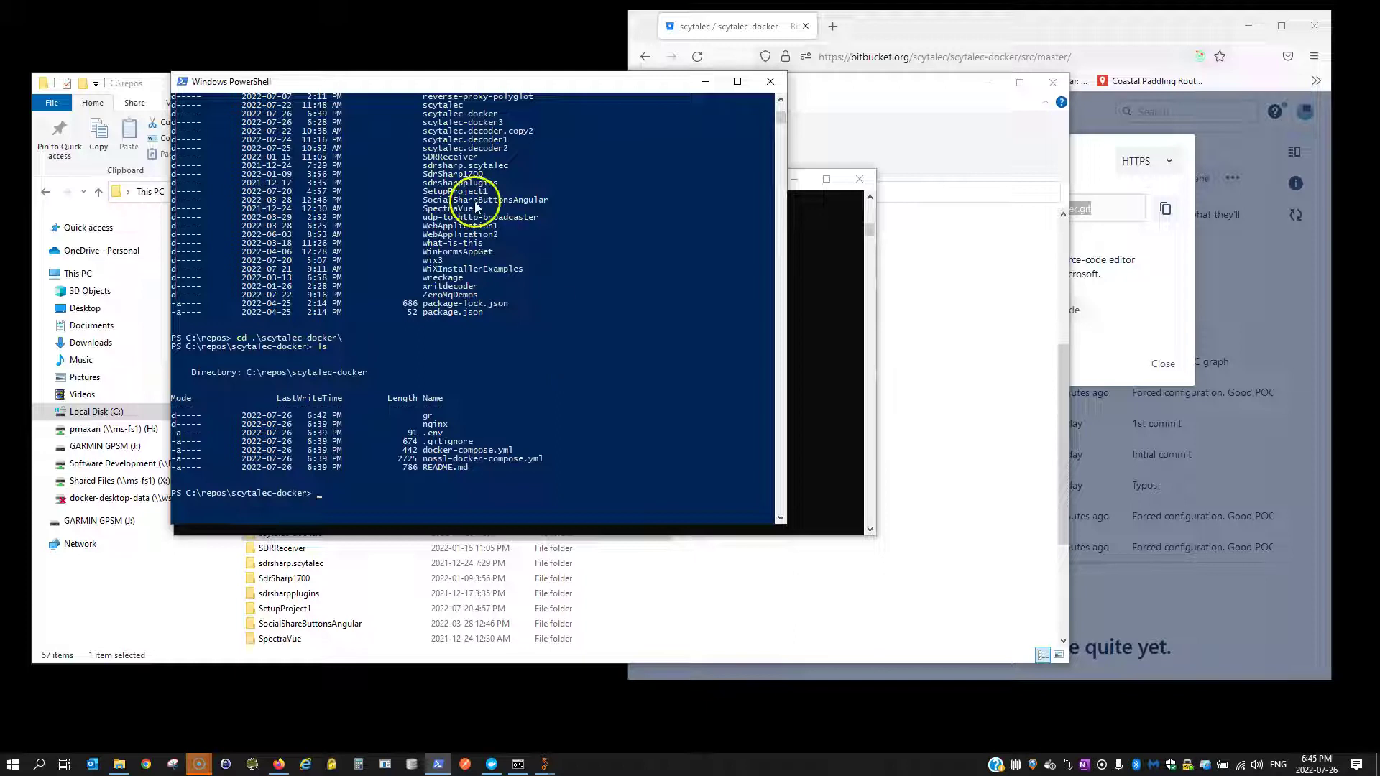
pyautogui.moveTo(409, 83); pyautogui.dragTo(365, 48)
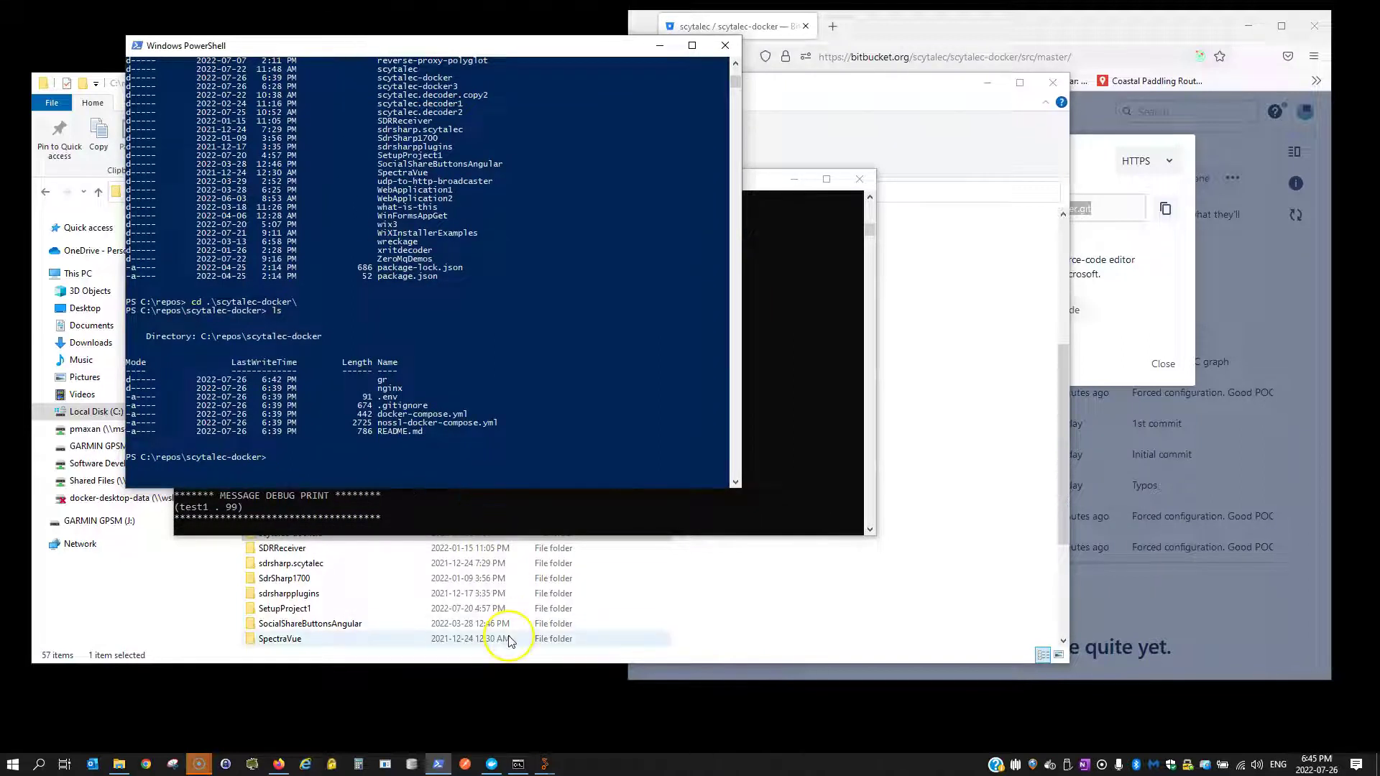
# Show Docker Desktop's Containers / Apps page with no containers, then return to PowerShell
pyautogui.click(493, 767)
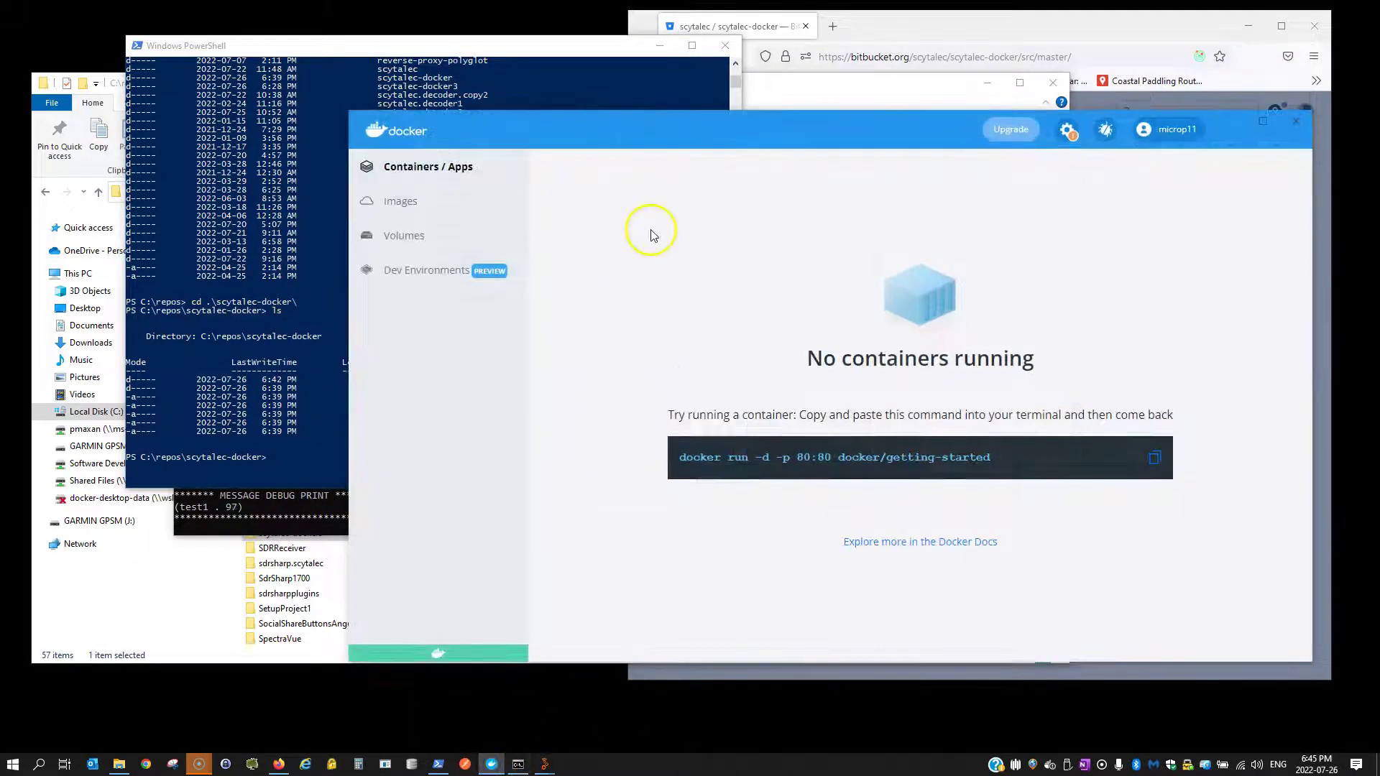
pyautogui.moveTo(593, 119); pyautogui.dragTo(605, 142)
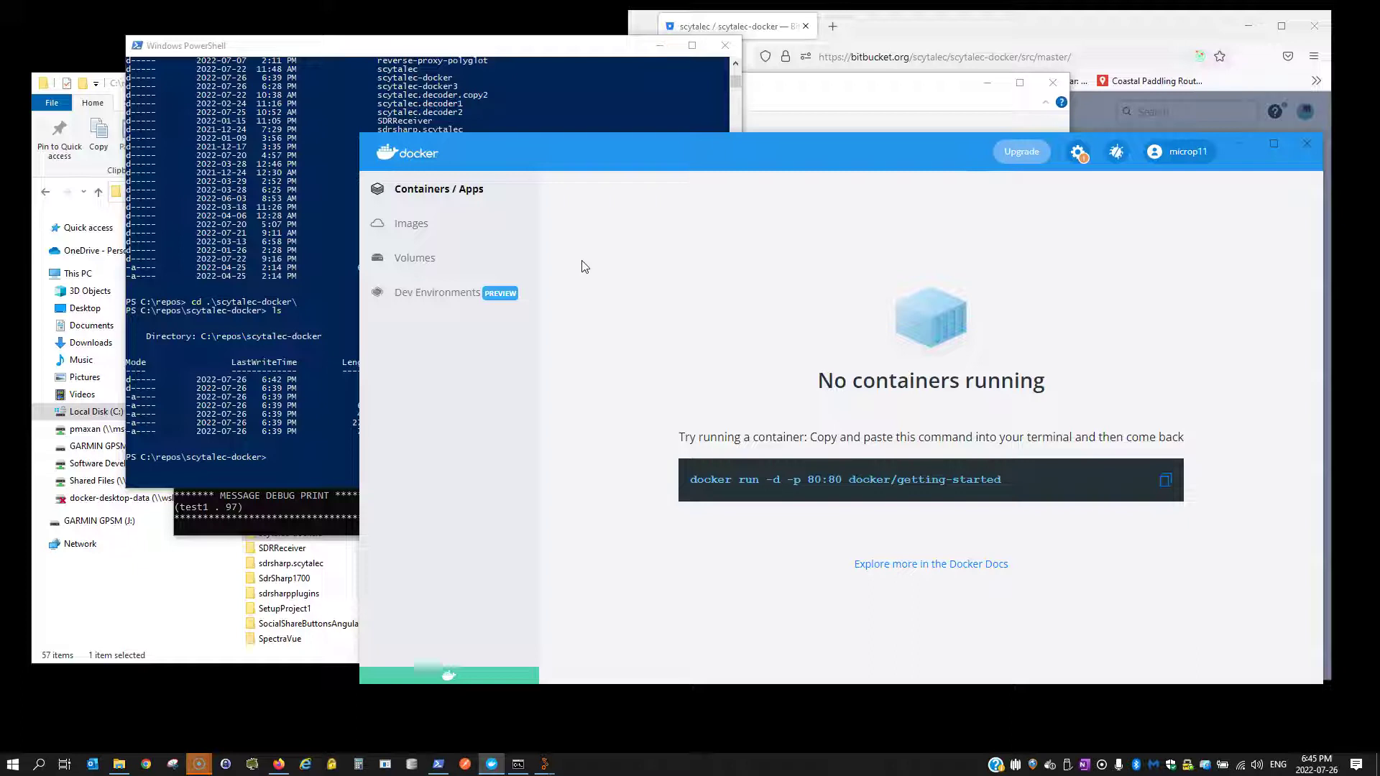
pyautogui.moveTo(503, 42); pyautogui.dragTo(427, 34)
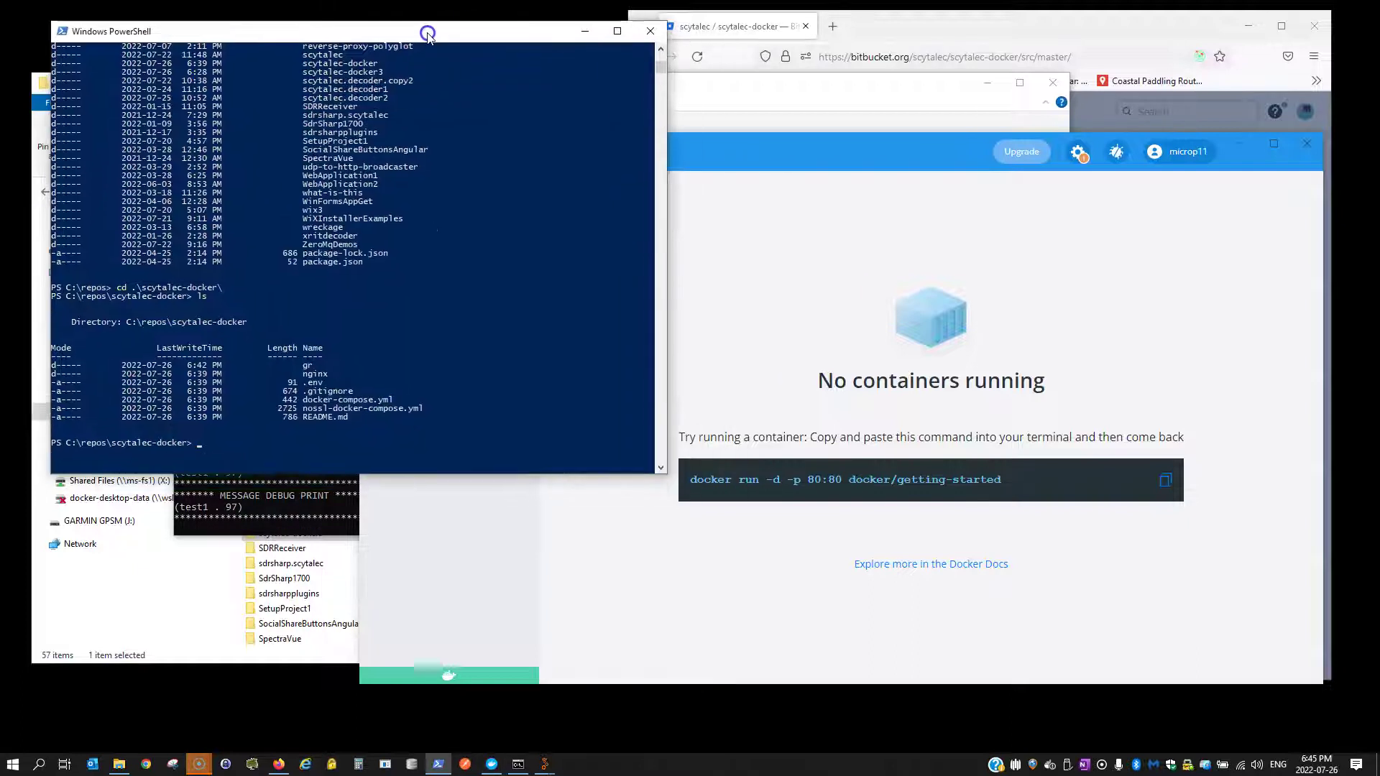
# Run docker compose -f .\nossl-docker-compose.yml up -d to start reverseproxy, decoder1, app and api54
pyautogui.click(275, 444)
pyautogui.write('docker compose -f')
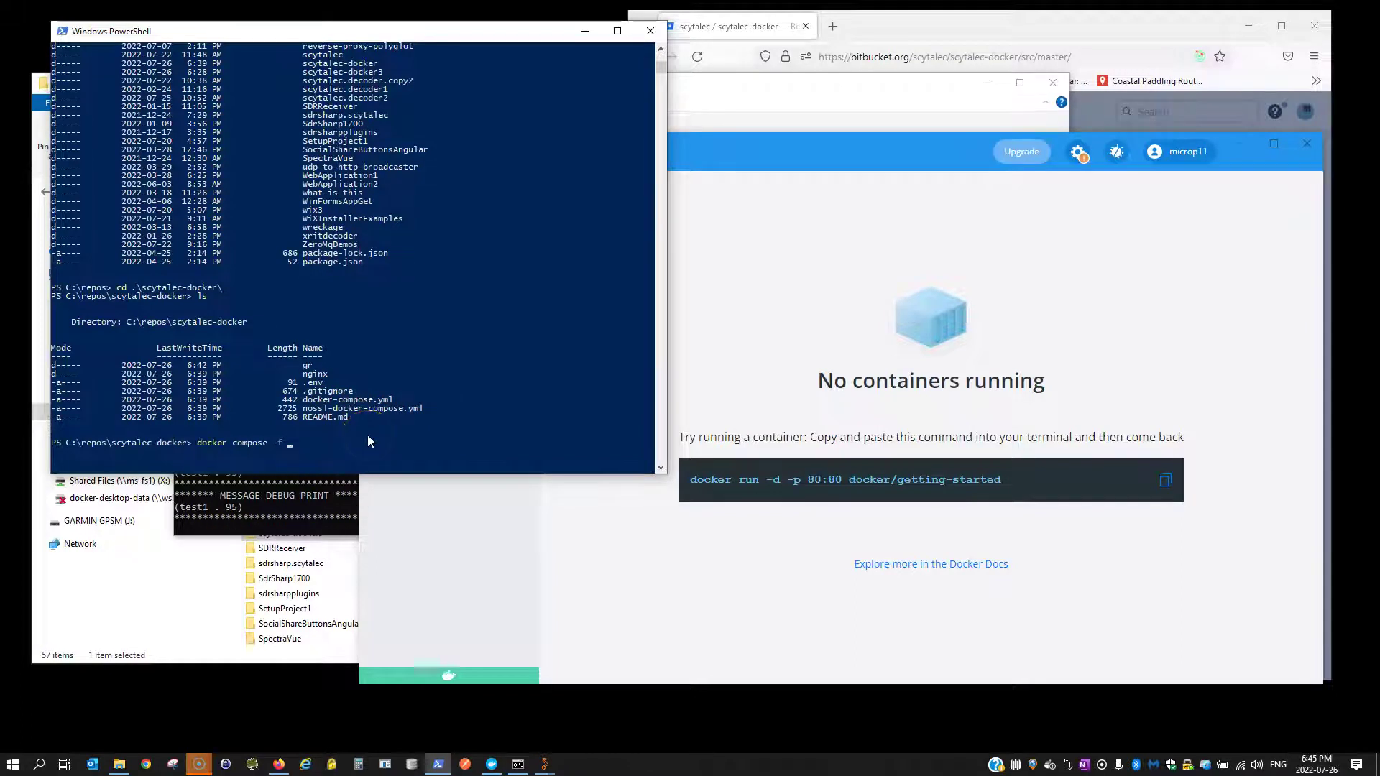
pyautogui.write('.\\nossl-docker-compose.yml')
pyautogui.write('up -d')
pyautogui.click(271, 460)
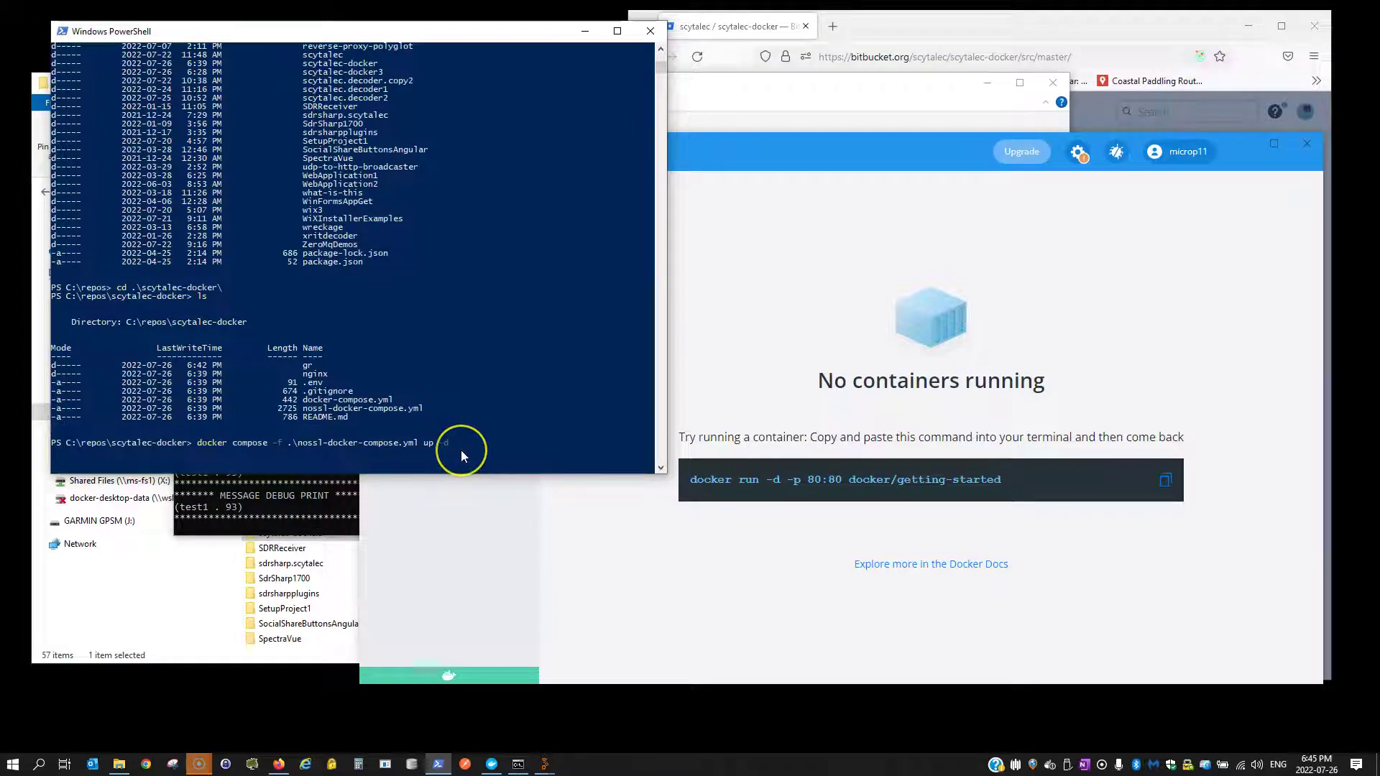
pyautogui.press('Return')
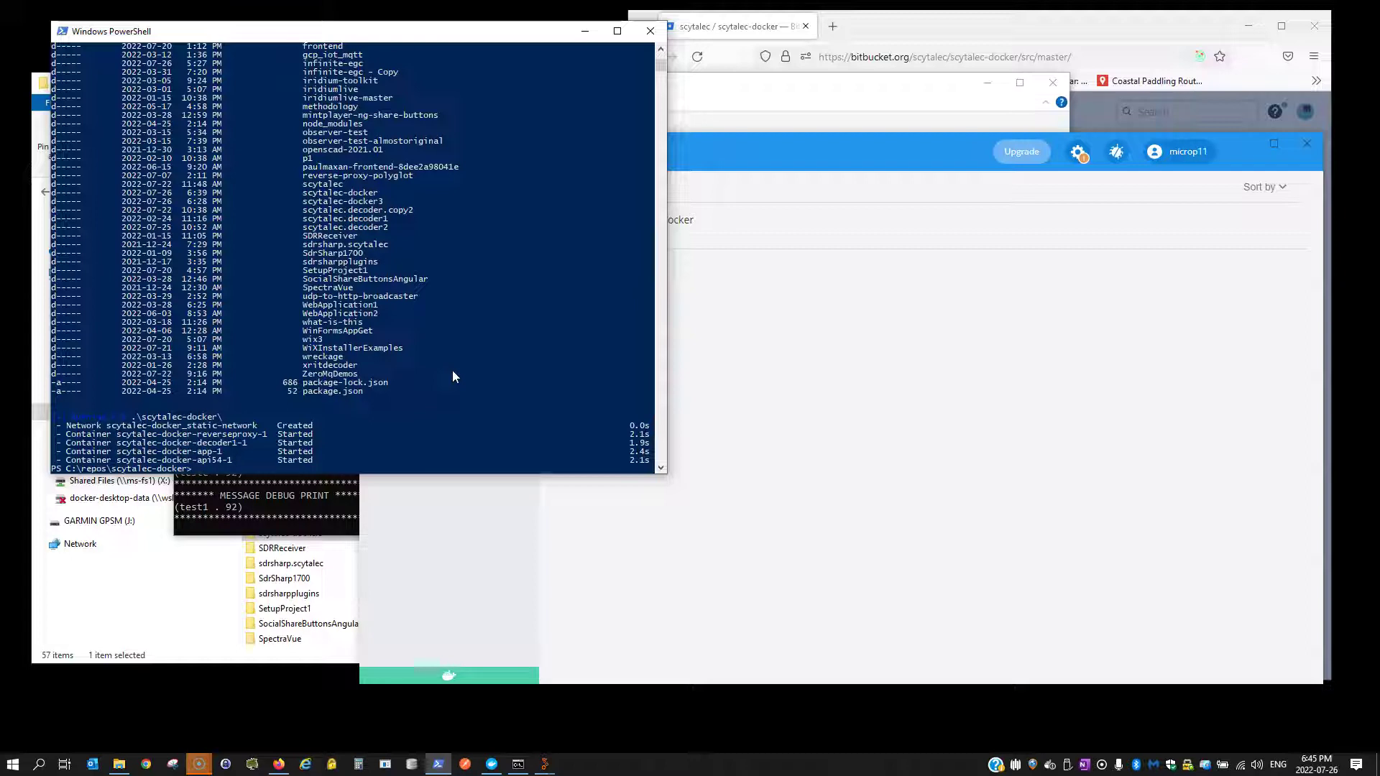
# Expand scytalec-docker in Docker Desktop and open its details, showing decoder1's frames 9070–9076
pyautogui.click(727, 148)
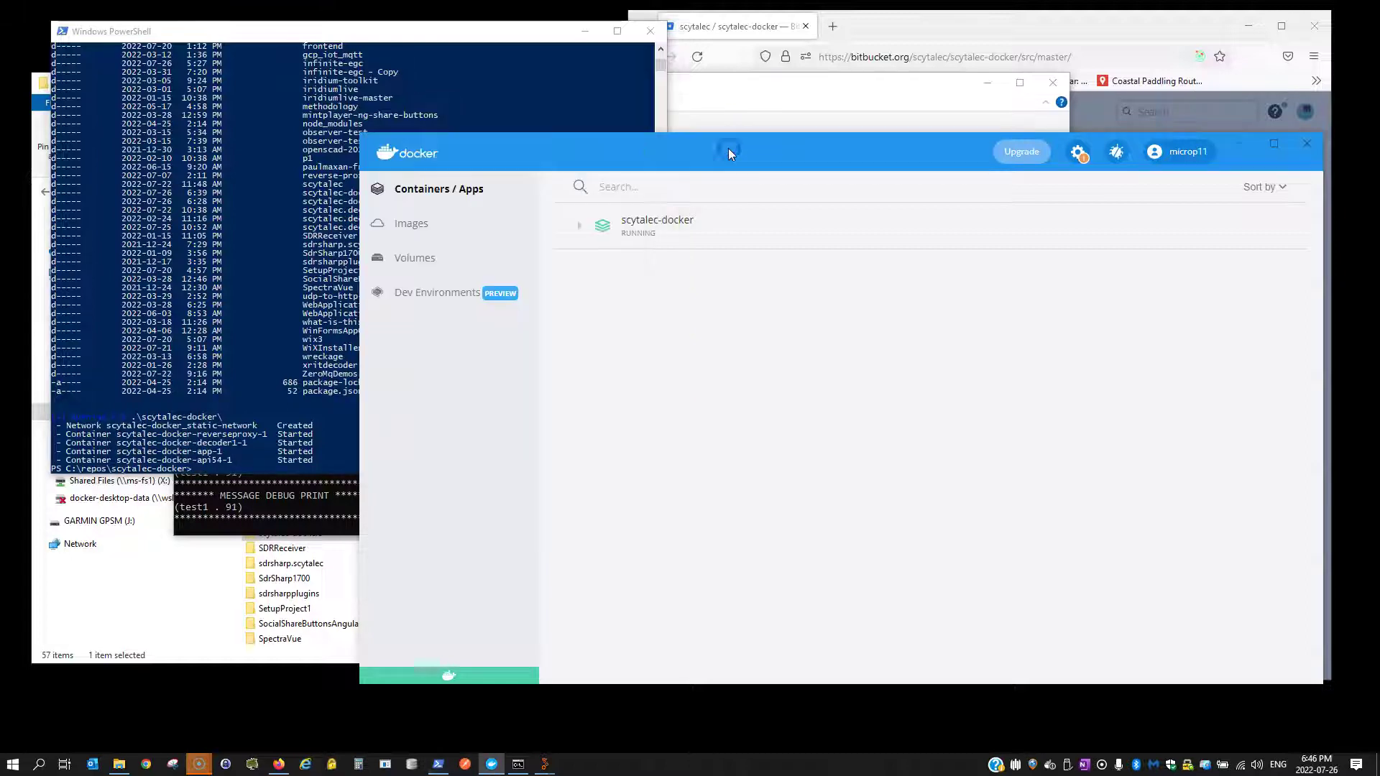
pyautogui.click(579, 229)
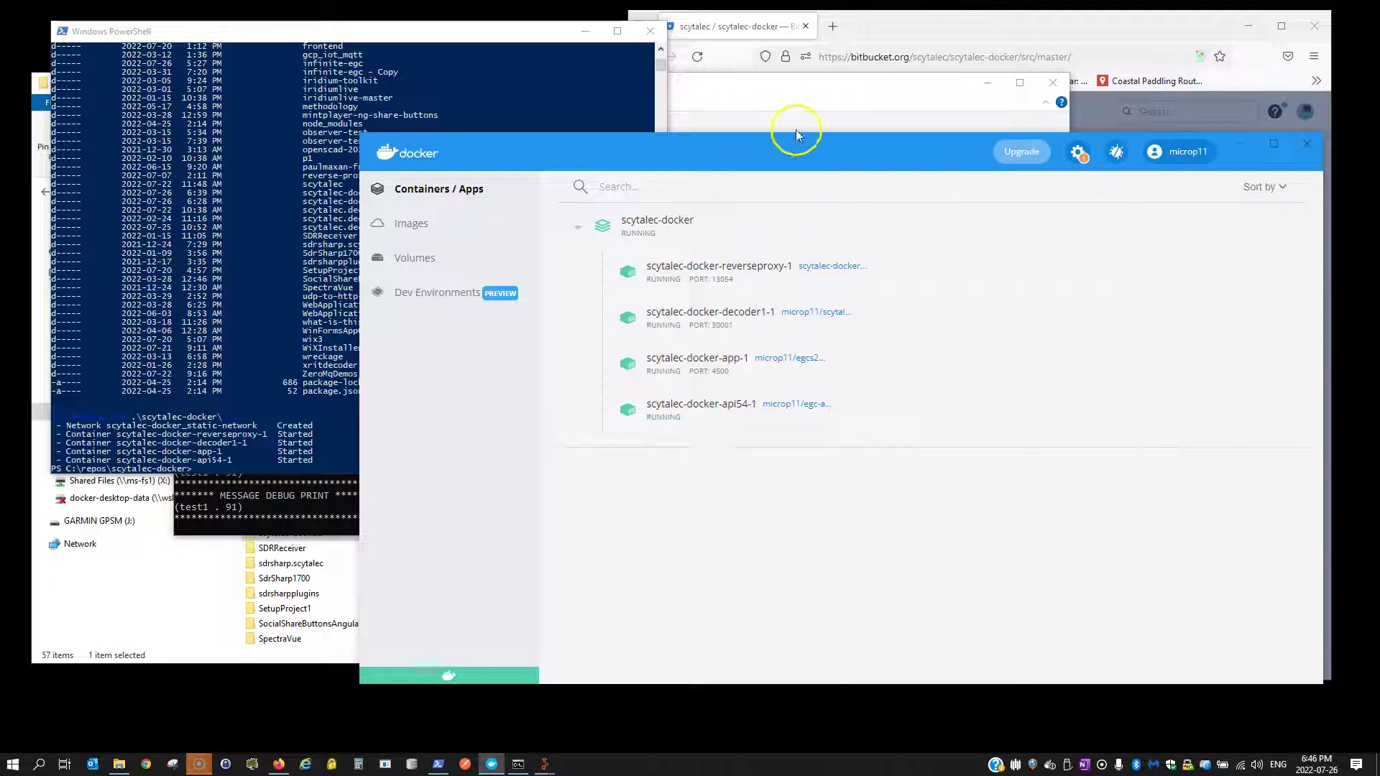
pyautogui.moveTo(790, 145); pyautogui.dragTo(769, 124)
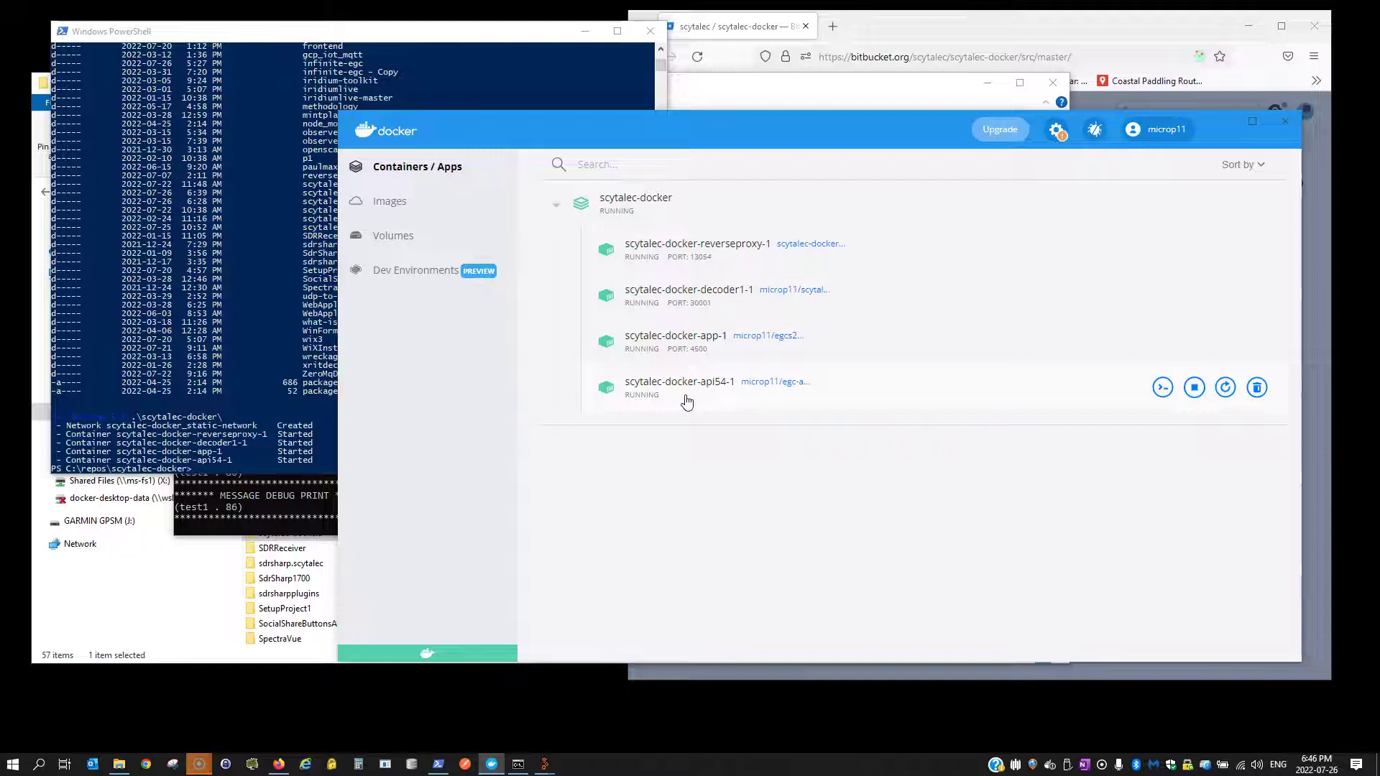
pyautogui.click(650, 204)
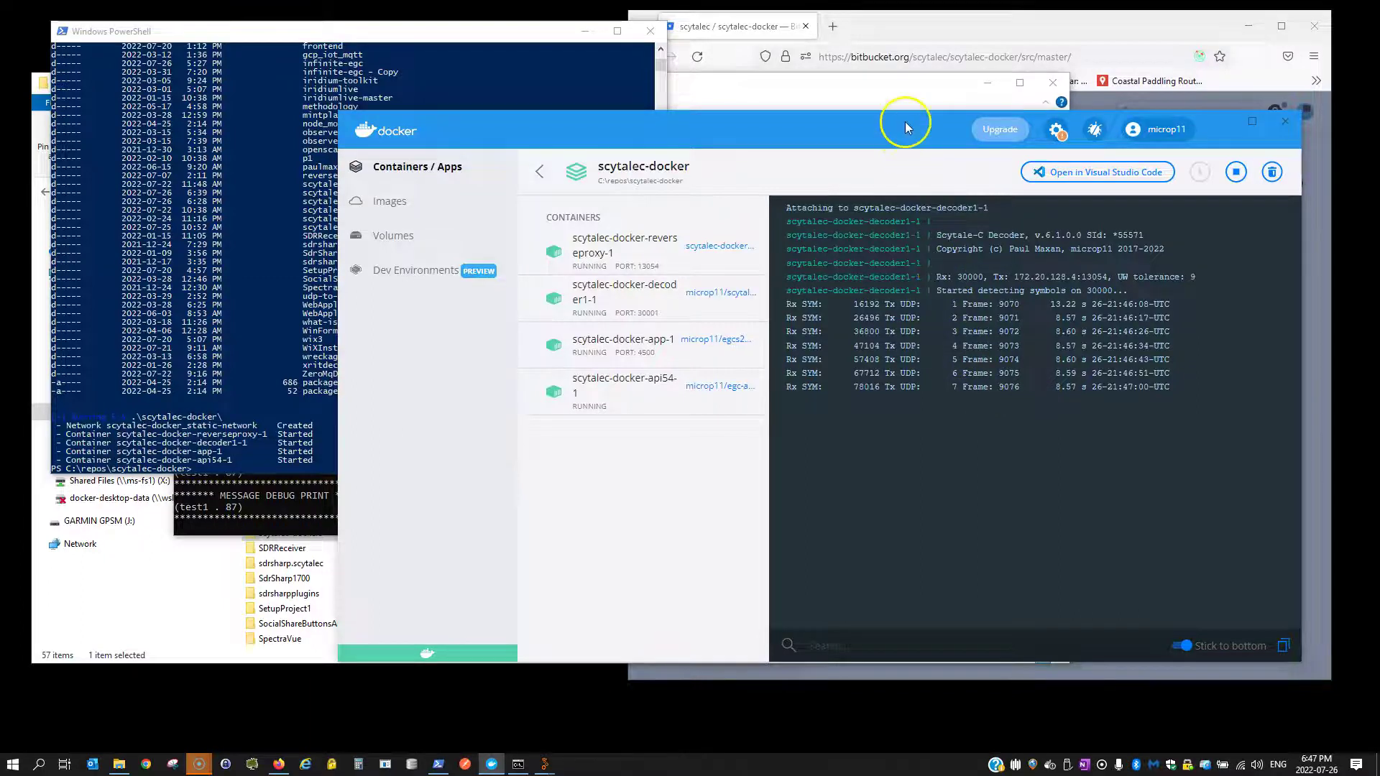
pyautogui.moveTo(905, 126); pyautogui.dragTo(784, 145)
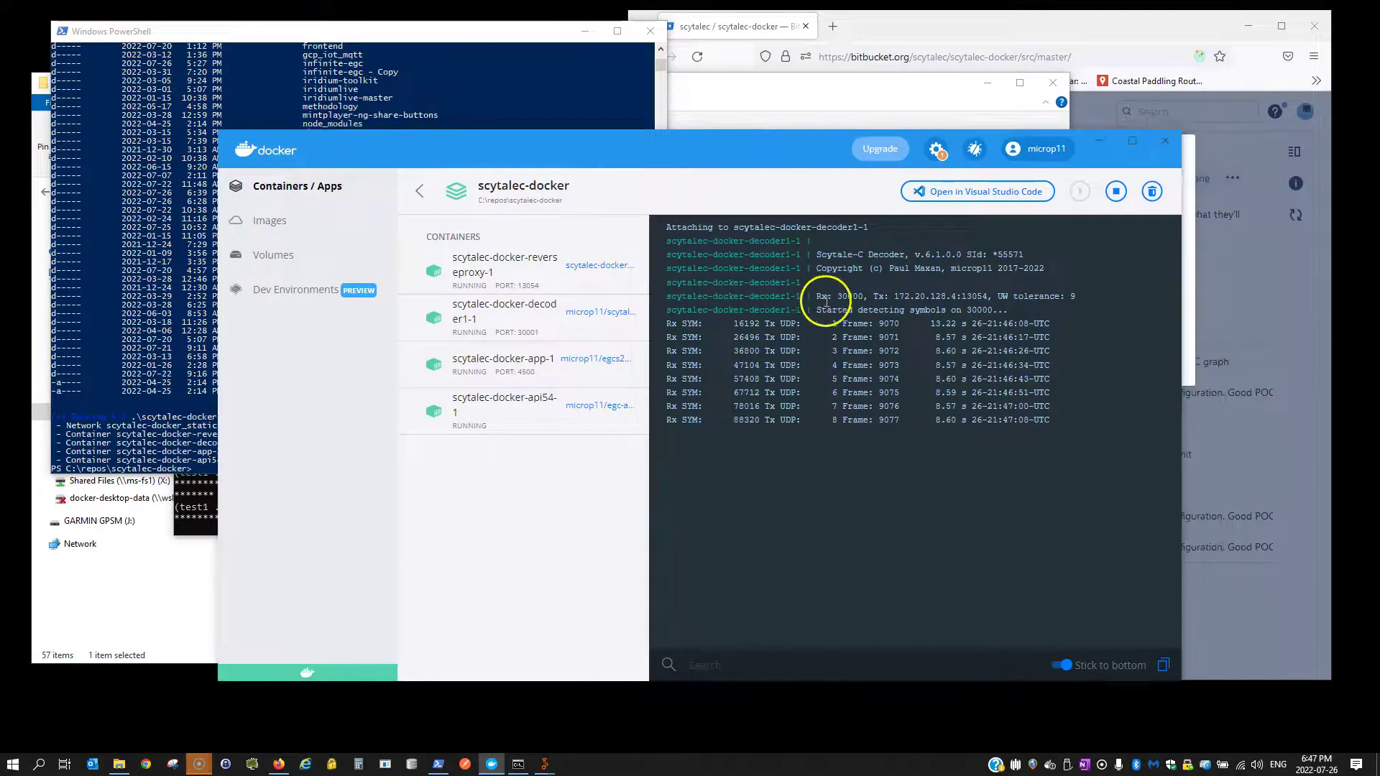
pyautogui.moveTo(814, 299); pyautogui.dragTo(1074, 300)
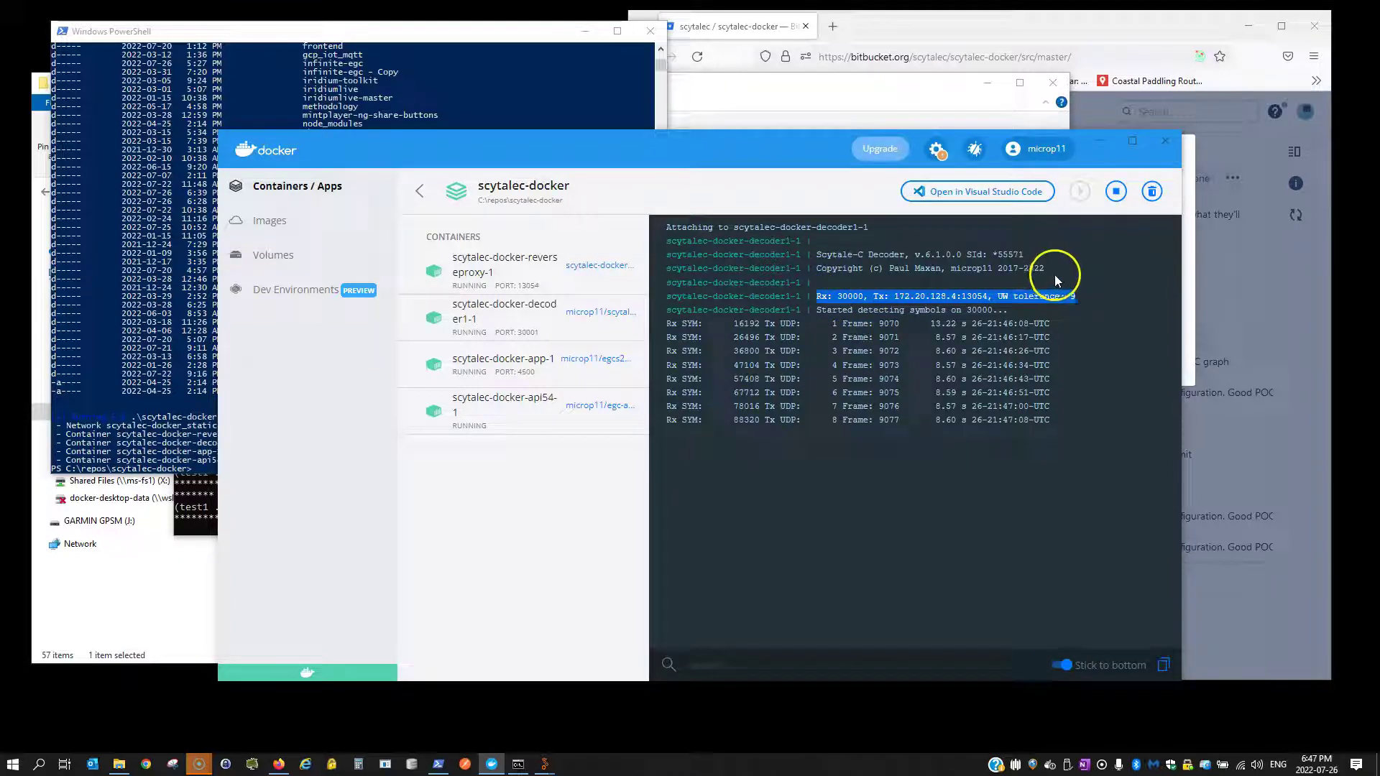
pyautogui.click(1054, 274)
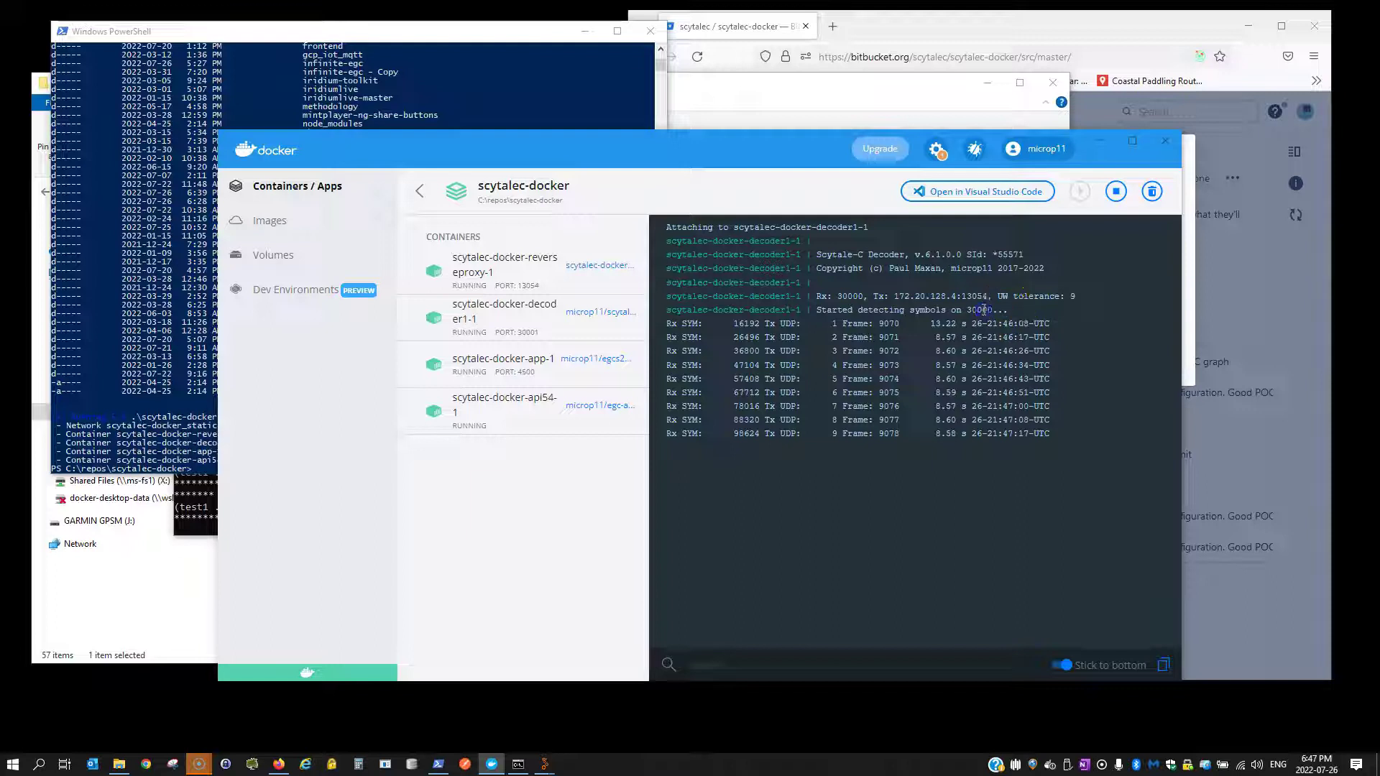
pyautogui.moveTo(1009, 310); pyautogui.dragTo(1046, 279)
pyautogui.click(1045, 279)
pyautogui.moveTo(769, 153); pyautogui.dragTo(635, 159)
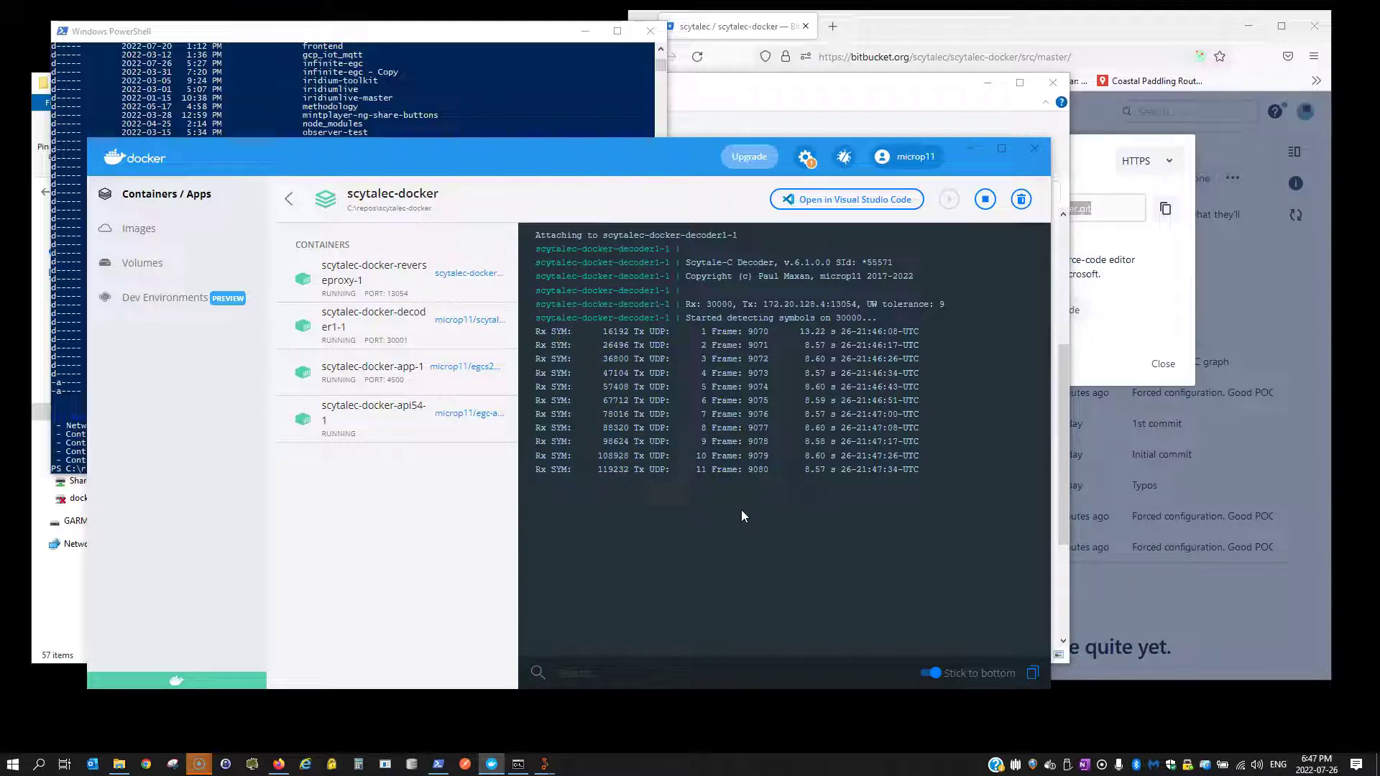
# Show the scytalec-docker-api54-1 log with stored frames 9082–9085, then return to Firefox
pyautogui.click(351, 421)
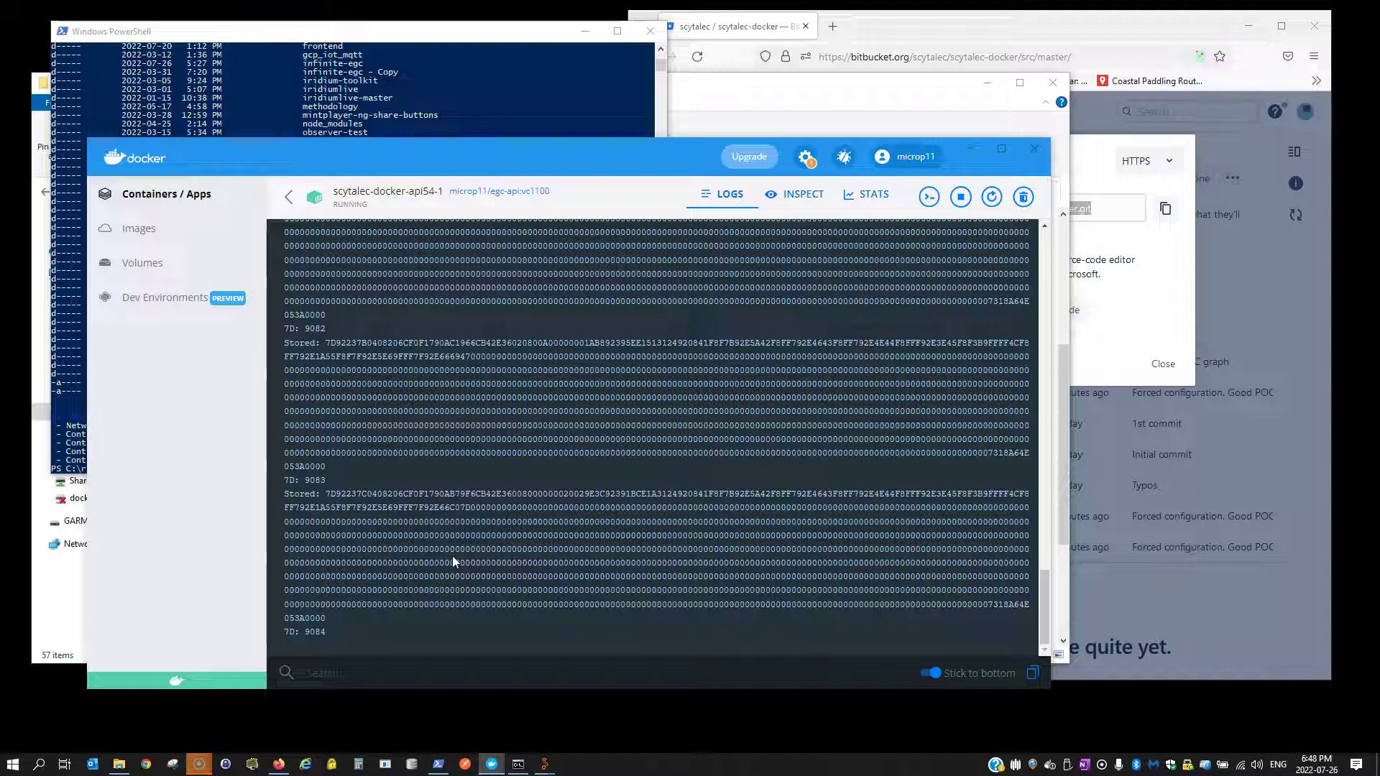
pyautogui.click(421, 552)
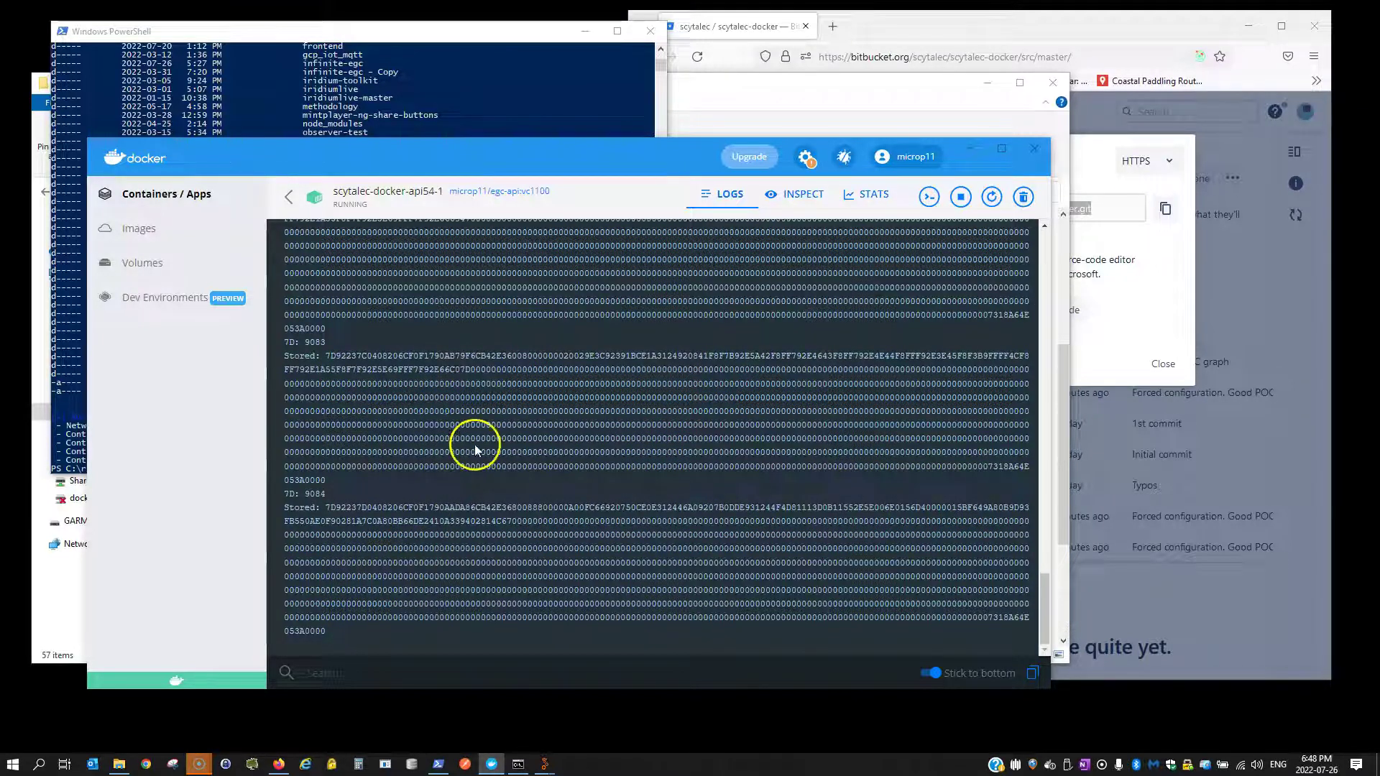
pyautogui.click(279, 765)
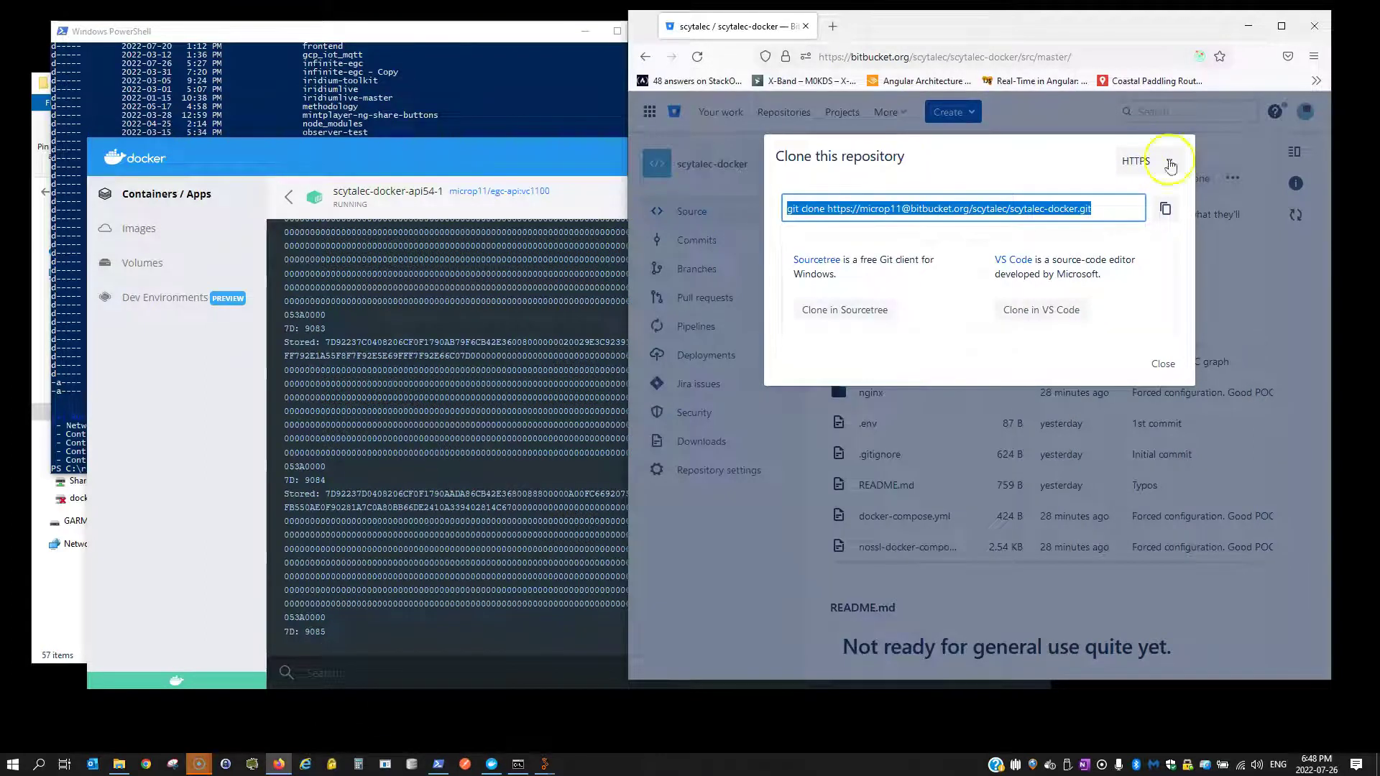
# Close the clone dialog and load localhost:4500 to show the Egcs24 safety message list
pyautogui.click(1162, 363)
pyautogui.click(948, 59)
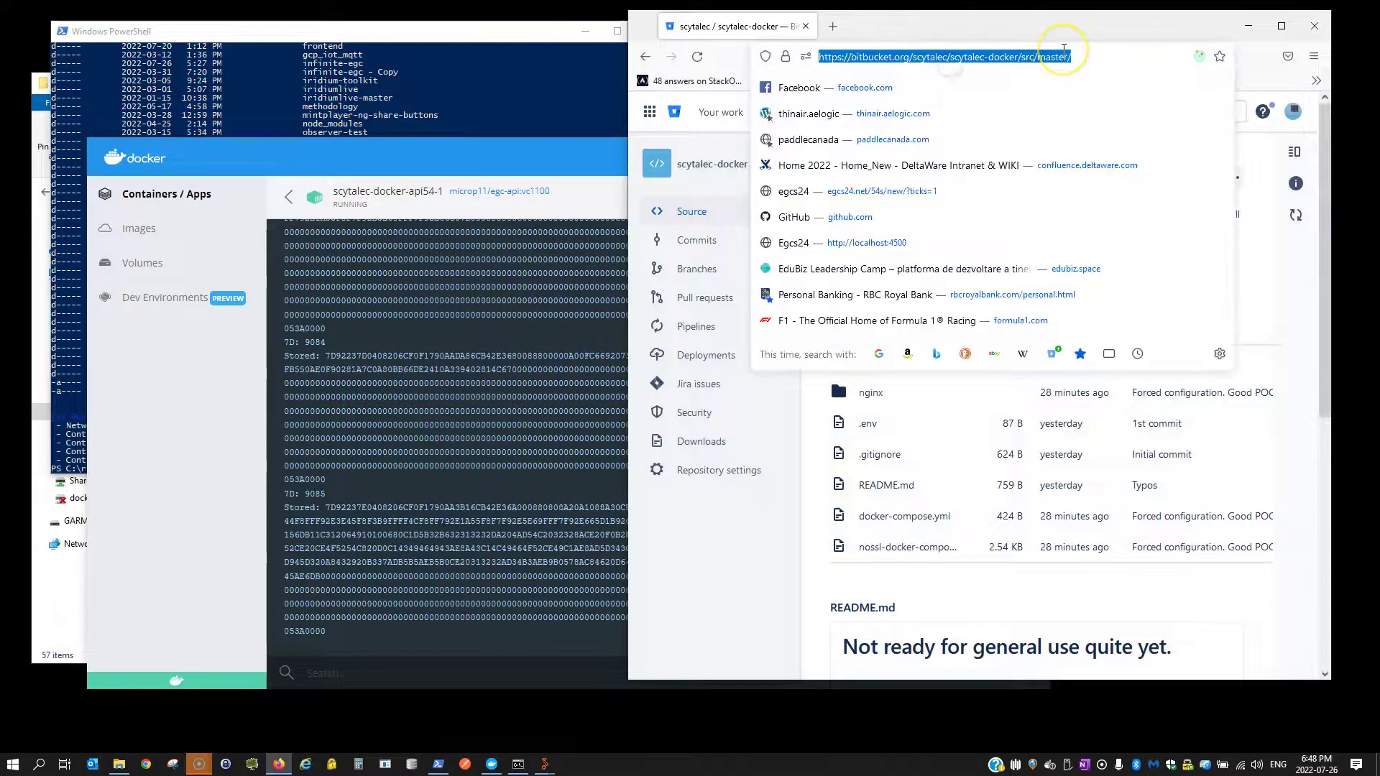
pyautogui.write('lo')
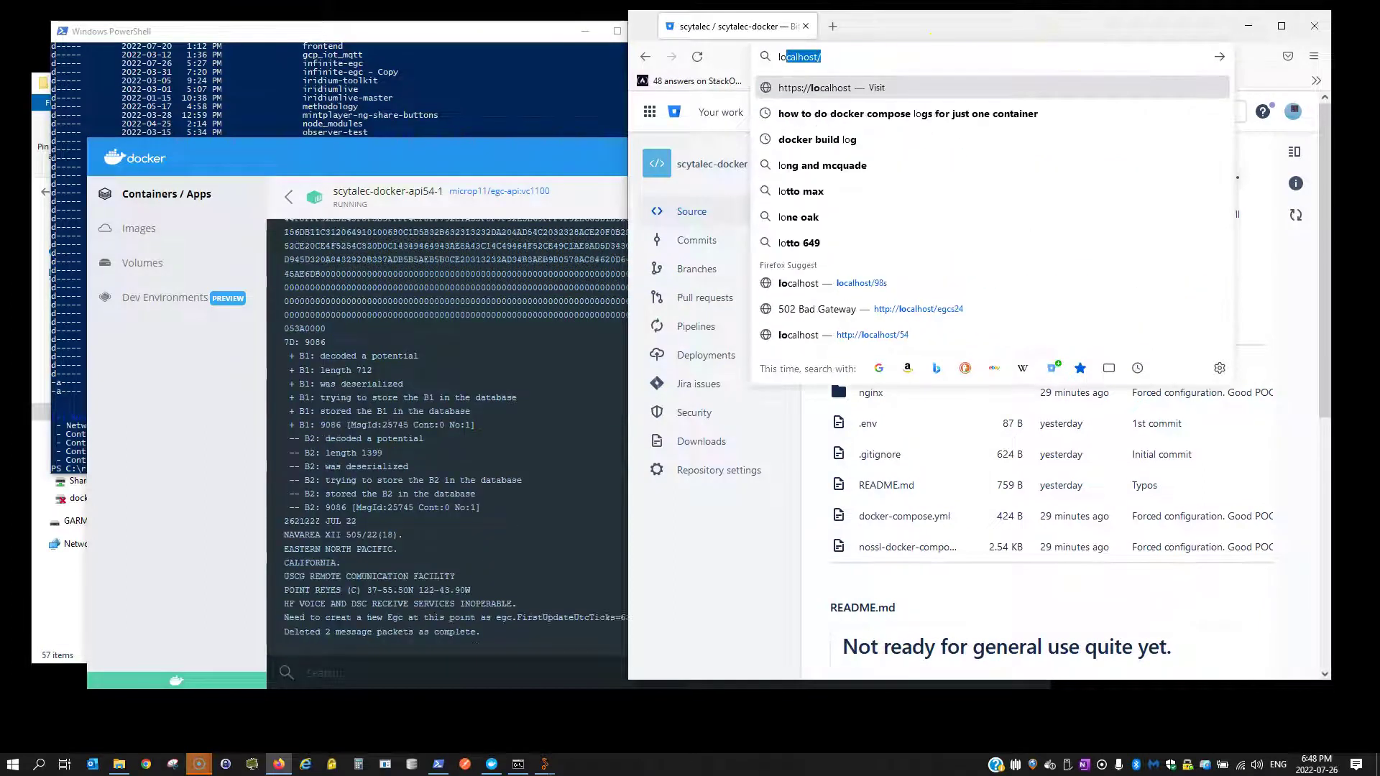
pyautogui.write('ca')
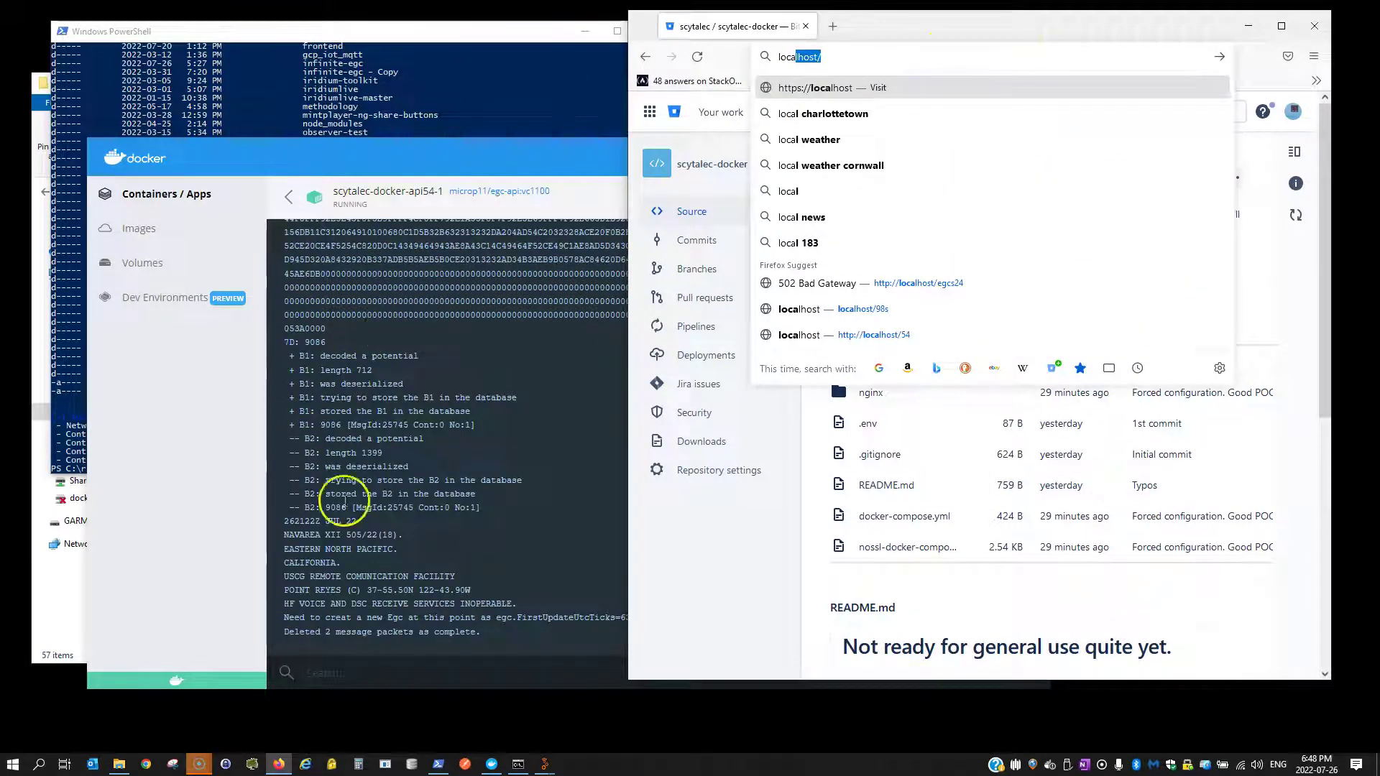
pyautogui.click(835, 58)
pyautogui.press('BackSpace')
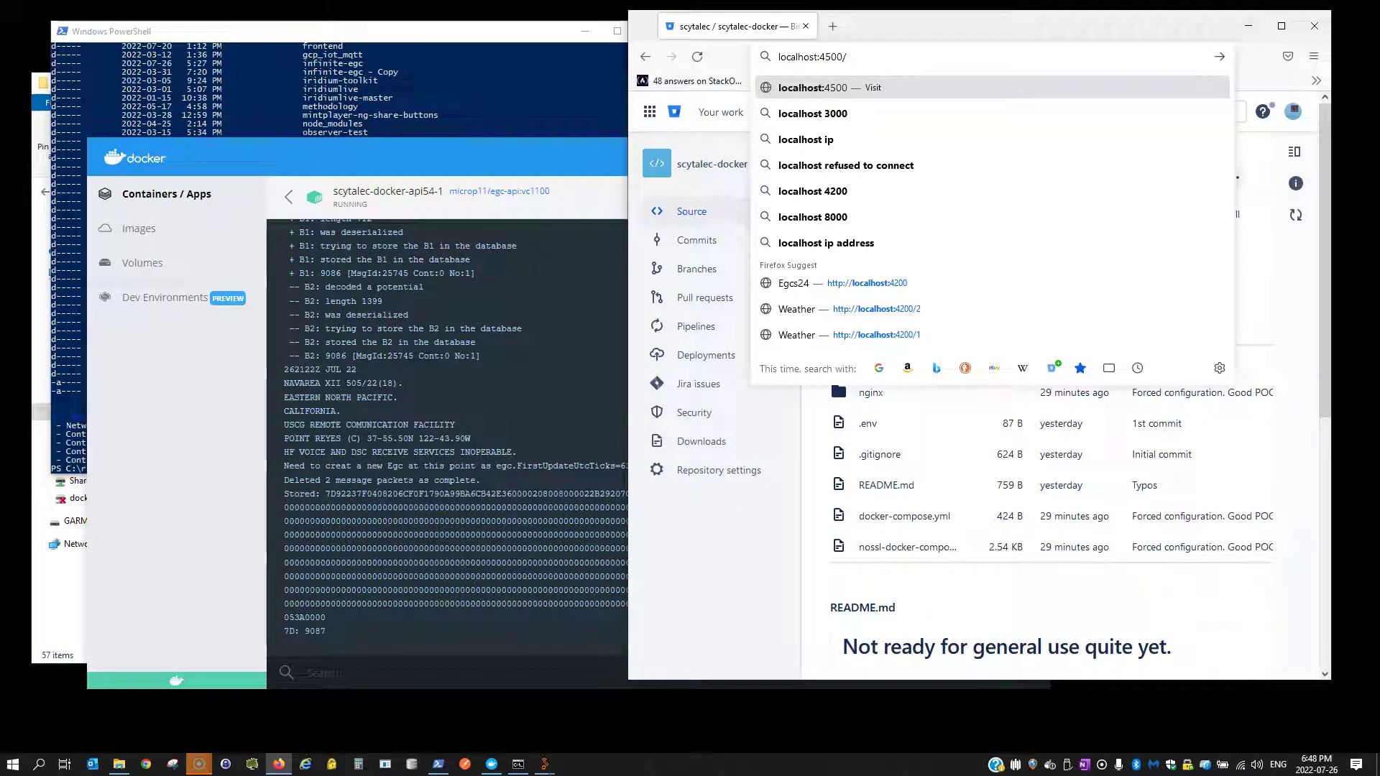
pyautogui.press('Return')
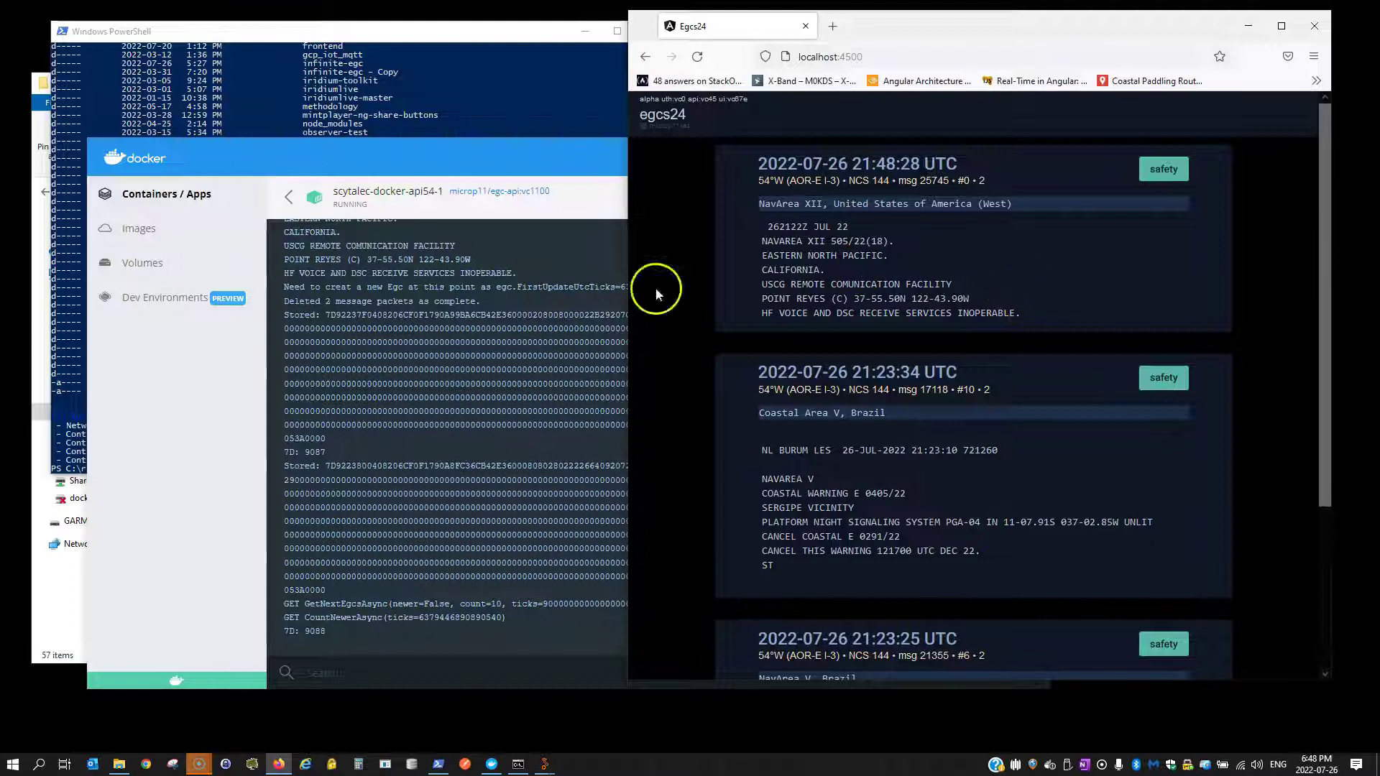
# Widen the browser and open Firefox developer tools beside the Egcs24 message list
pyautogui.scroll(-4, 1114, 343)
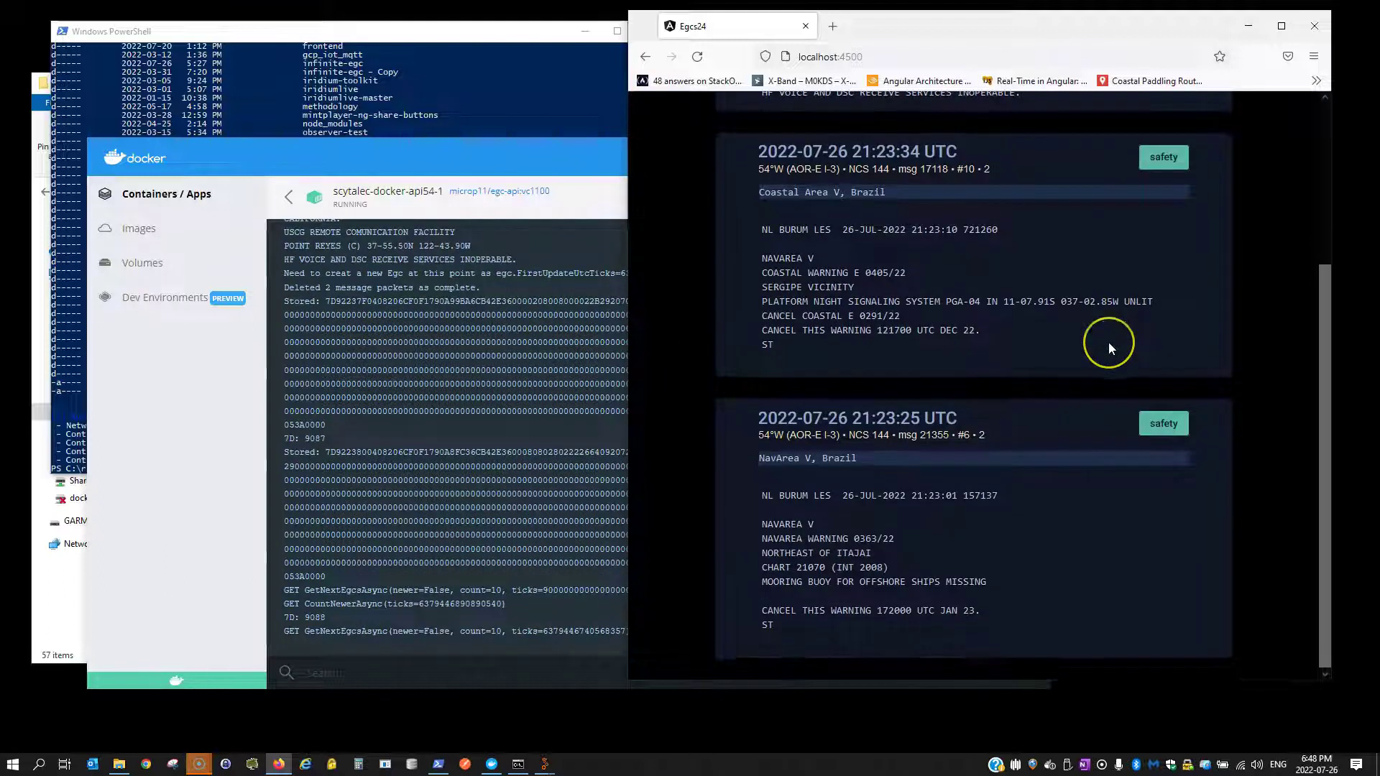
pyautogui.scroll(4, 1108, 342)
pyautogui.scroll(-1, 1103, 352)
pyautogui.scroll(-4, 1101, 355)
pyautogui.scroll(5, 1042, 406)
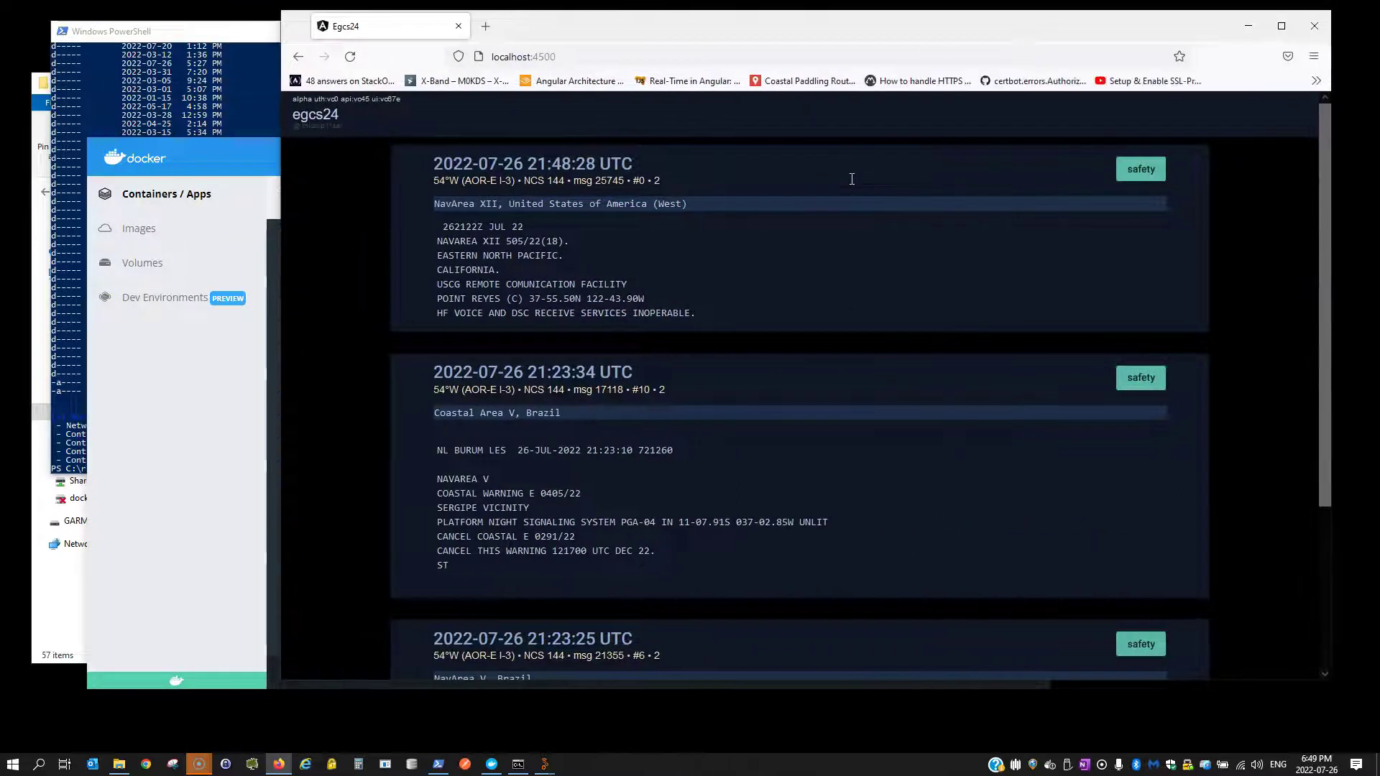
pyautogui.click(932, 296)
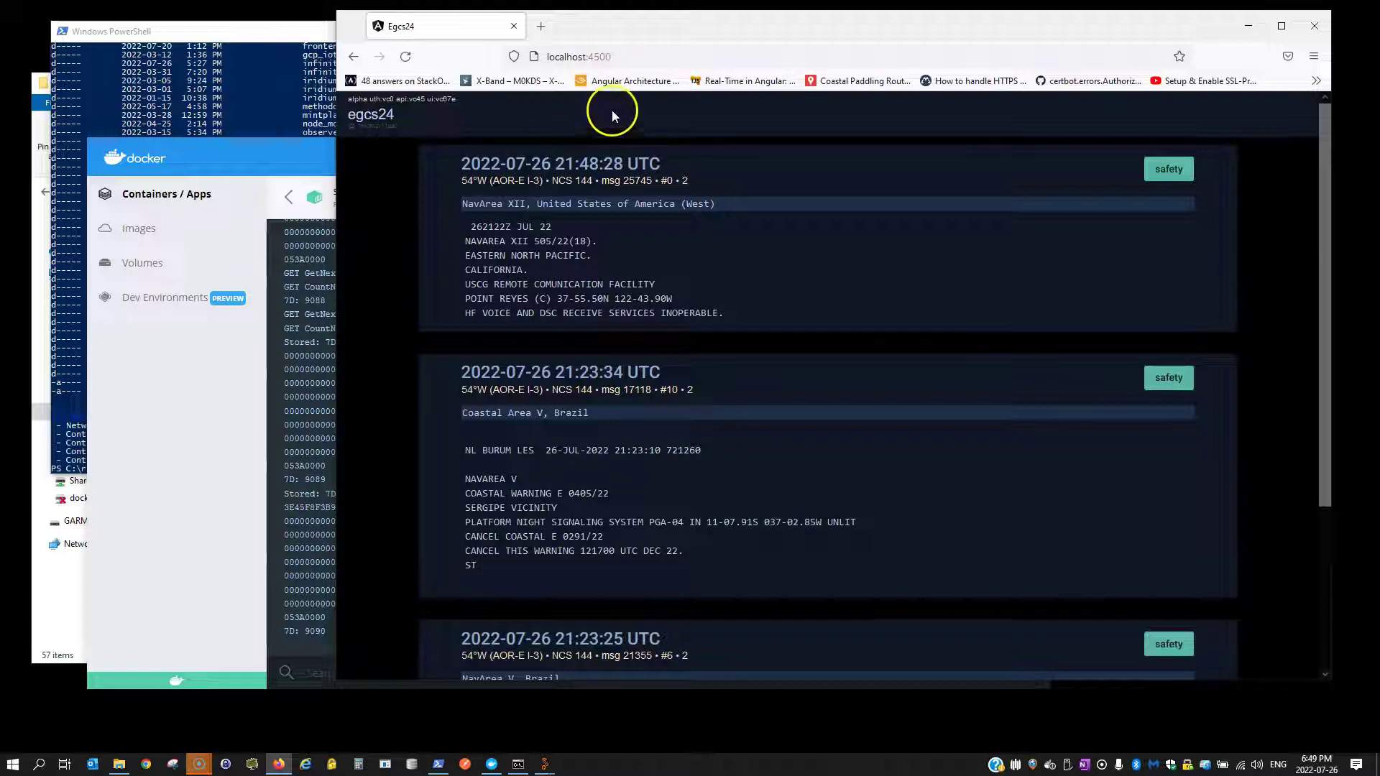
pyautogui.click(957, 29)
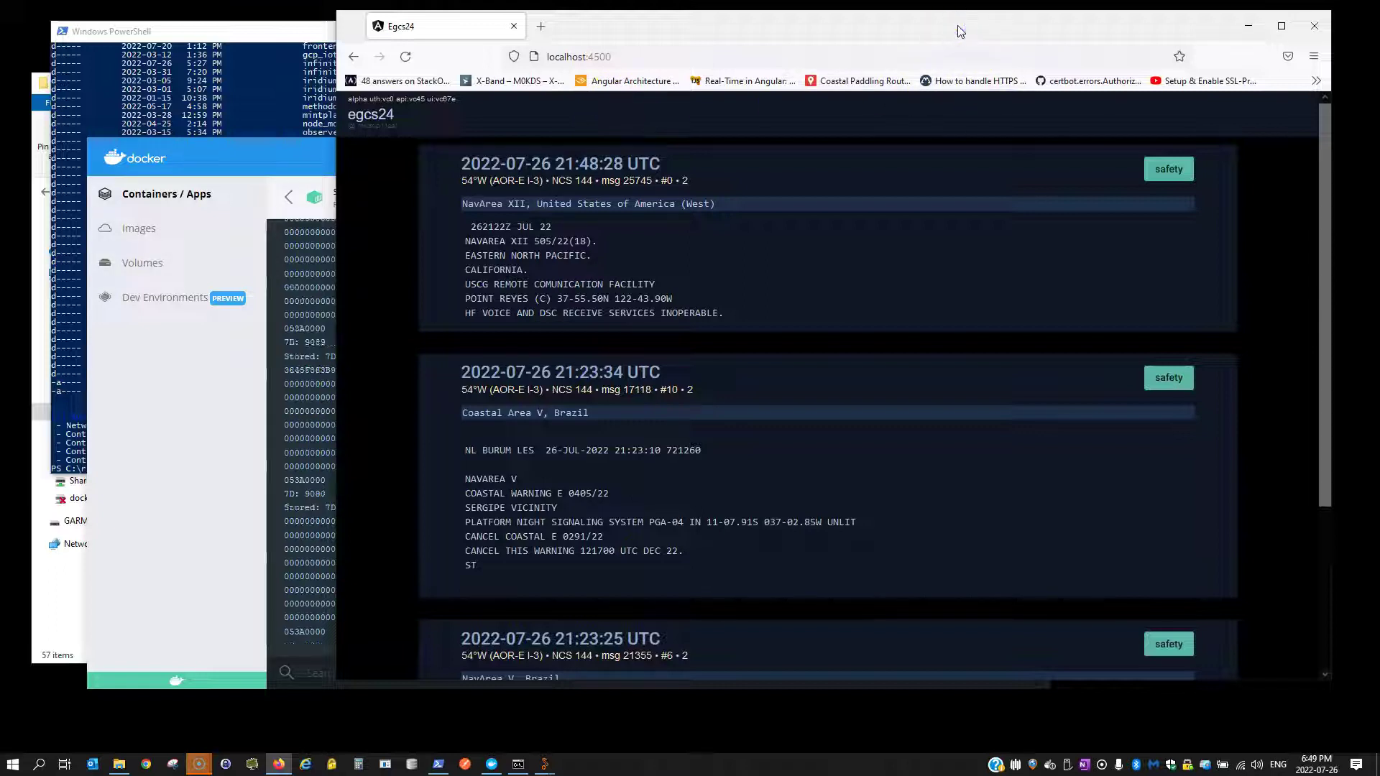
pyautogui.press('F12')
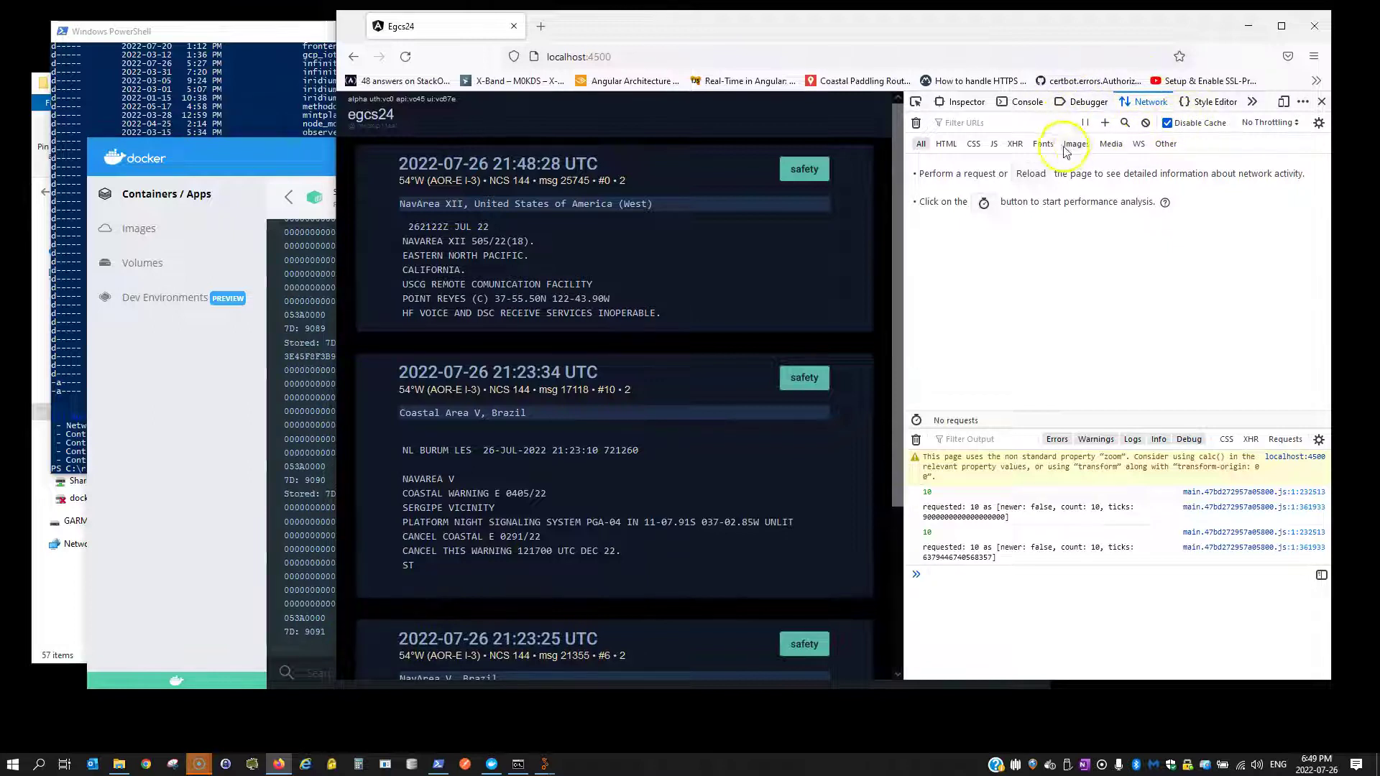
# Reload Egcs24 and copy the URL of its 127.0.0.1 API request from the network list
pyautogui.click(1148, 103)
pyautogui.click(405, 56)
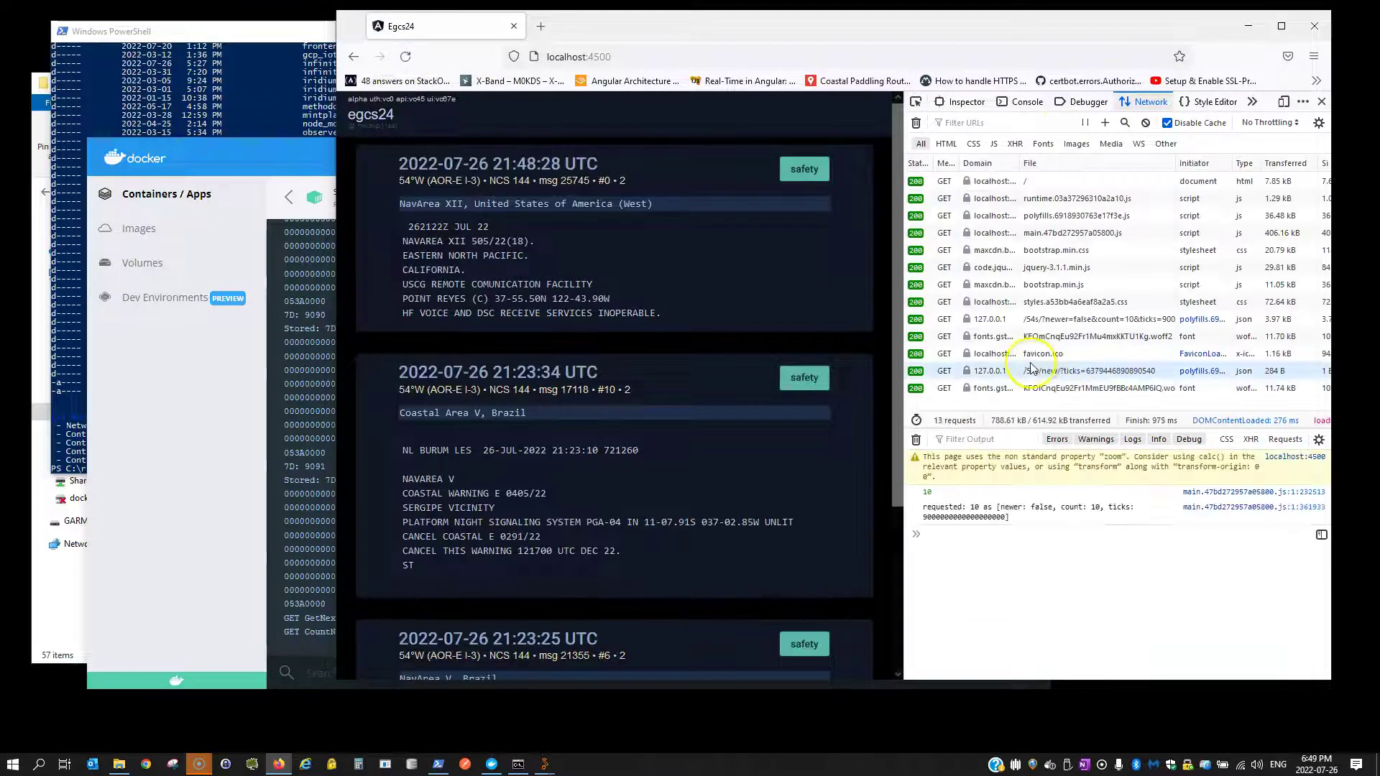
pyautogui.rightClick(1061, 324)
pyautogui.click(1049, 324)
pyautogui.rightClick(1049, 323)
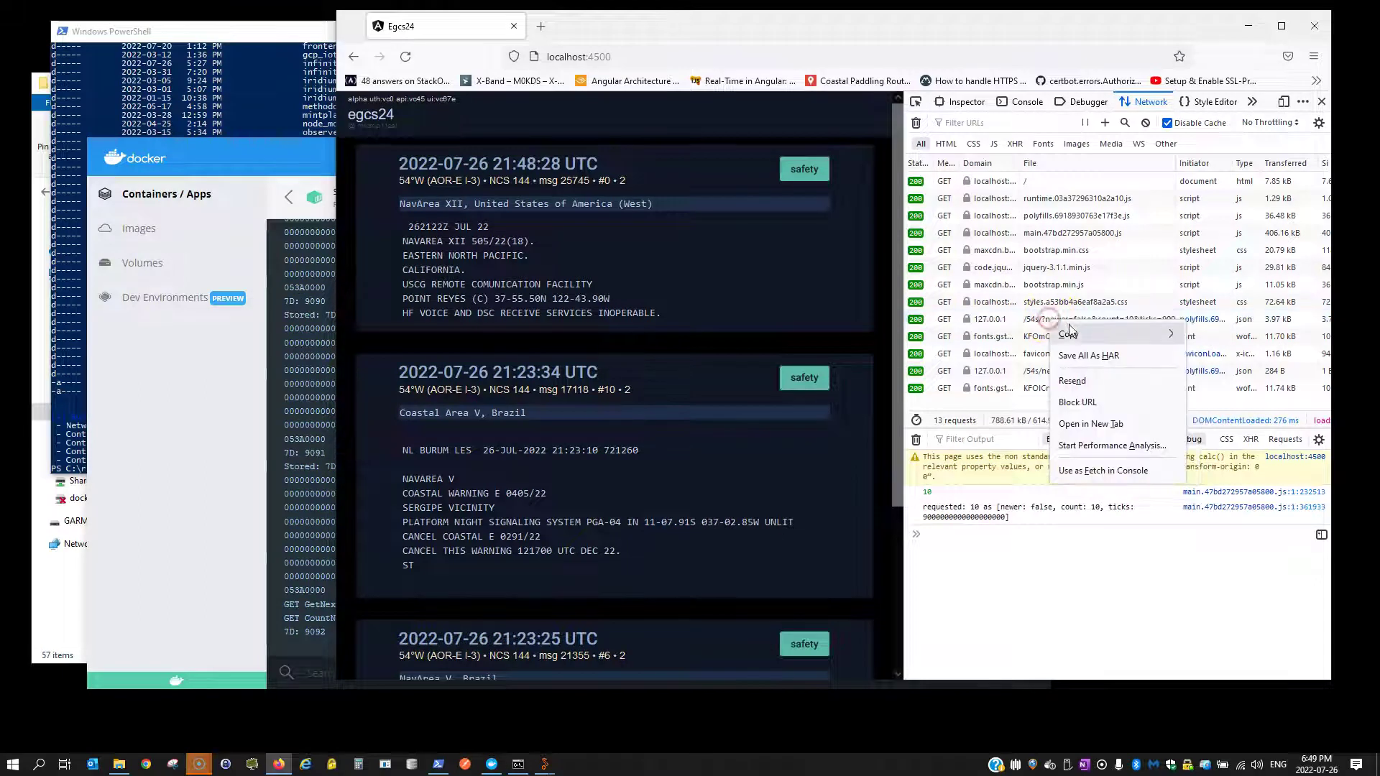
pyautogui.moveTo(1070, 332)
pyautogui.click(1204, 334)
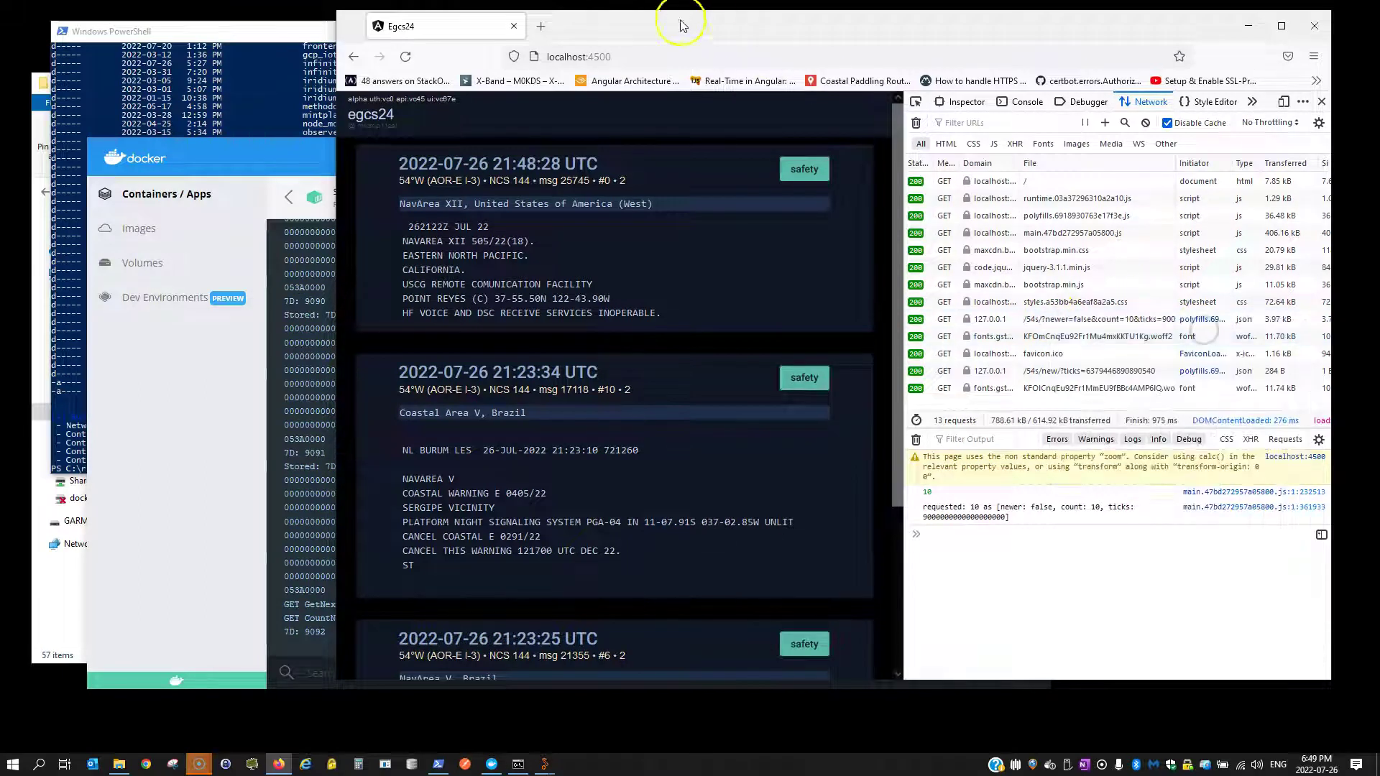
# Load the copied API URL in a new tab and select item 2's UtcTicksWhenAdded value
pyautogui.click(540, 26)
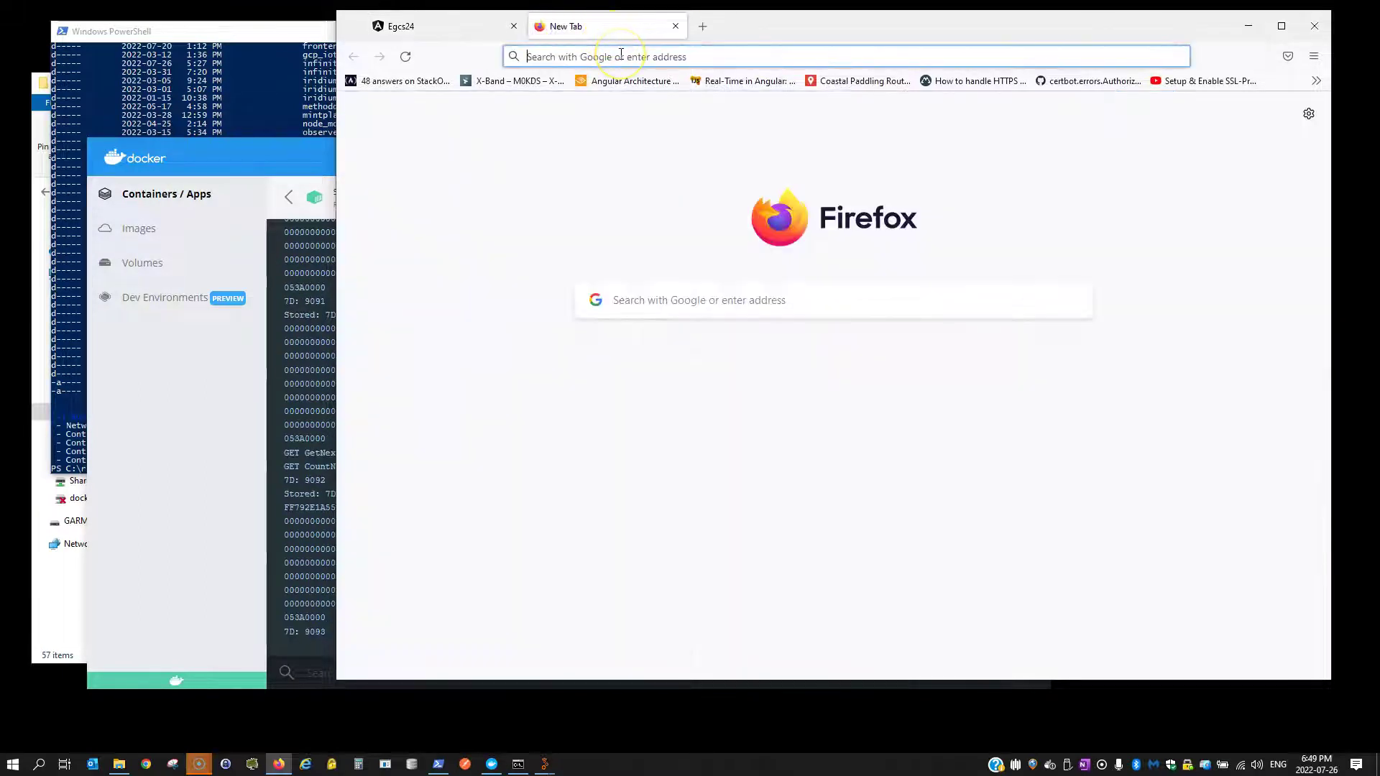
pyautogui.hotkey('ctrl', 'v')
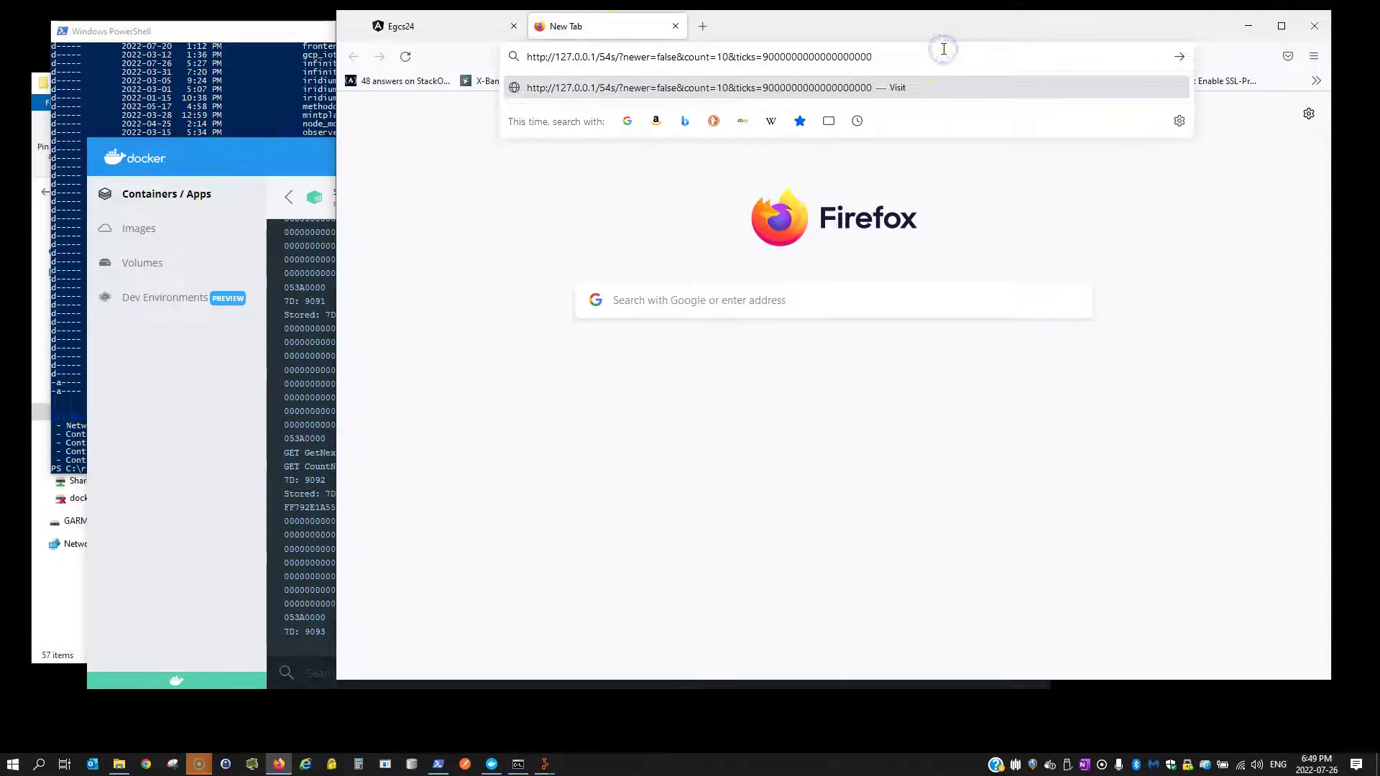
pyautogui.press('Return')
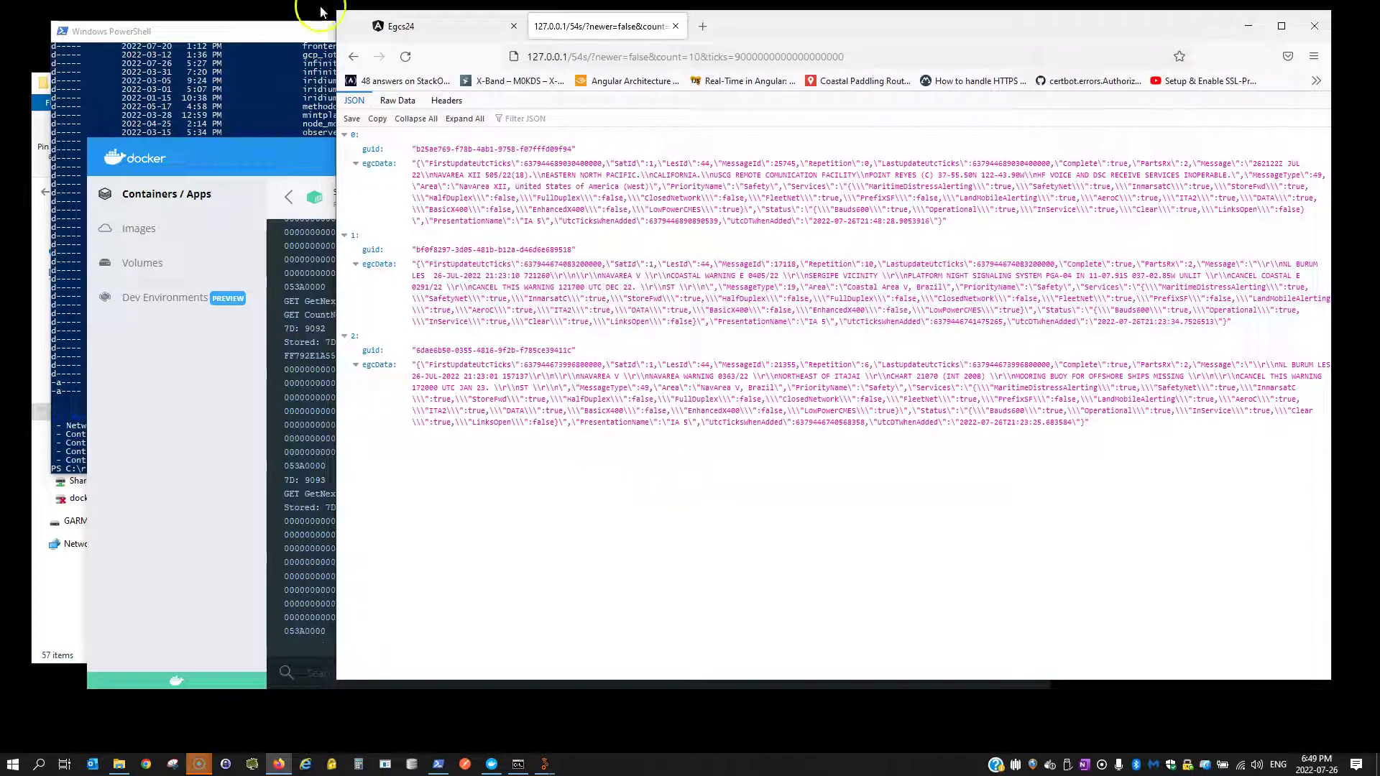
pyautogui.click(429, 22)
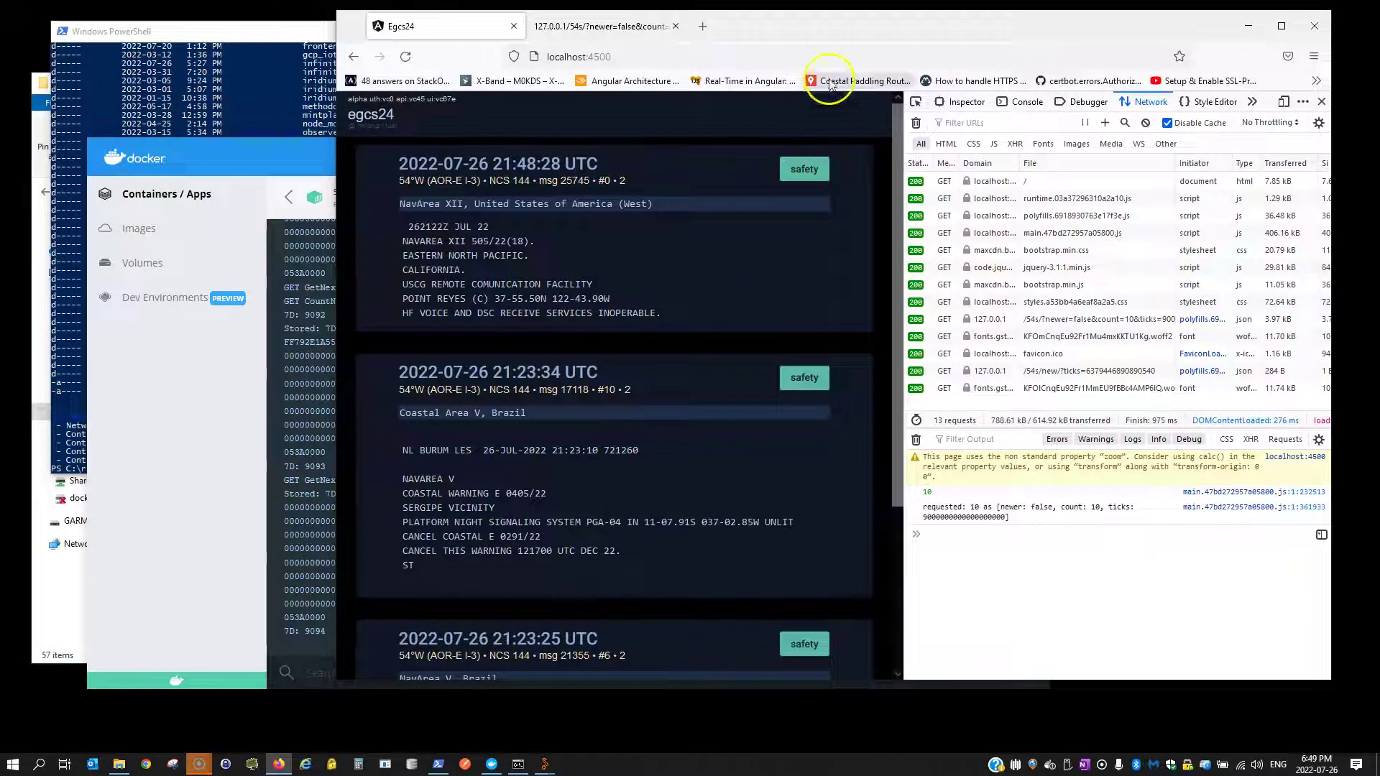
pyautogui.click(819, 24)
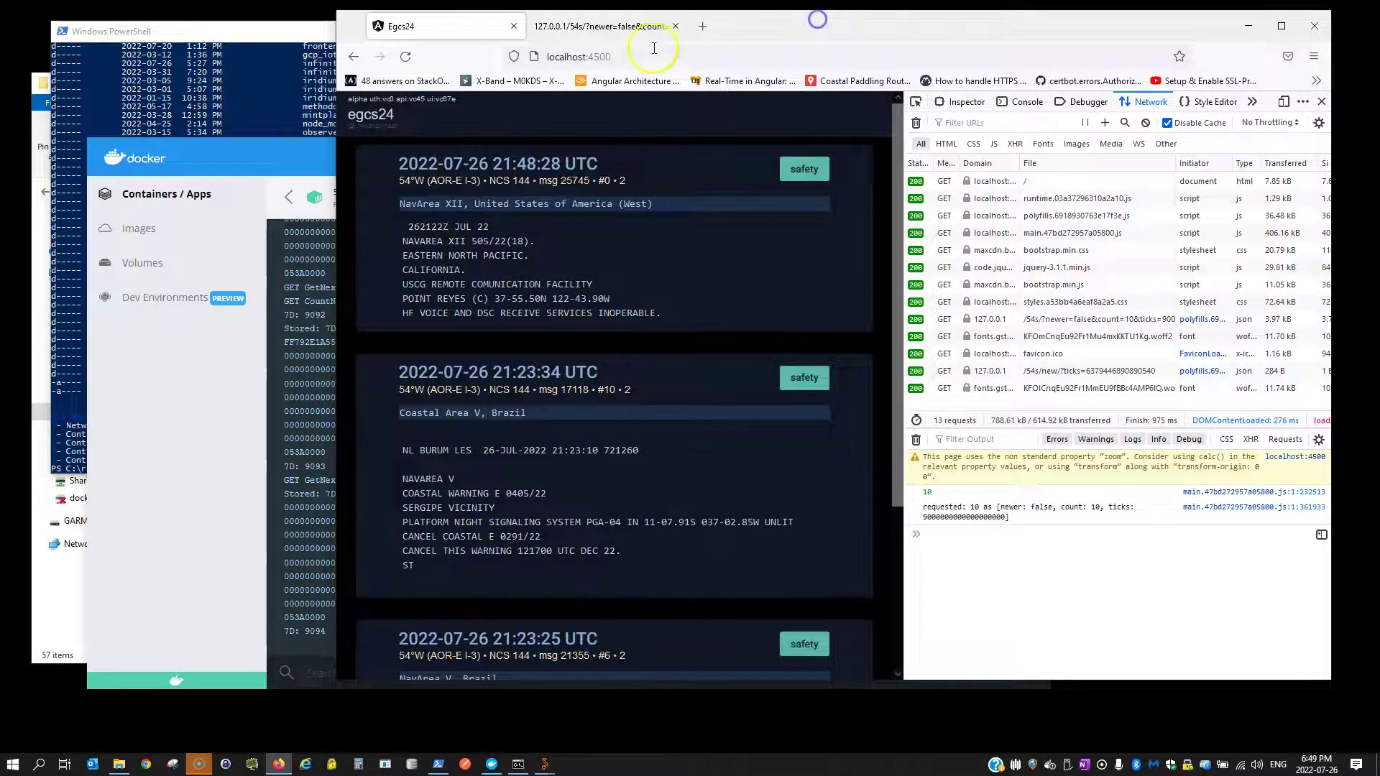
pyautogui.click(606, 27)
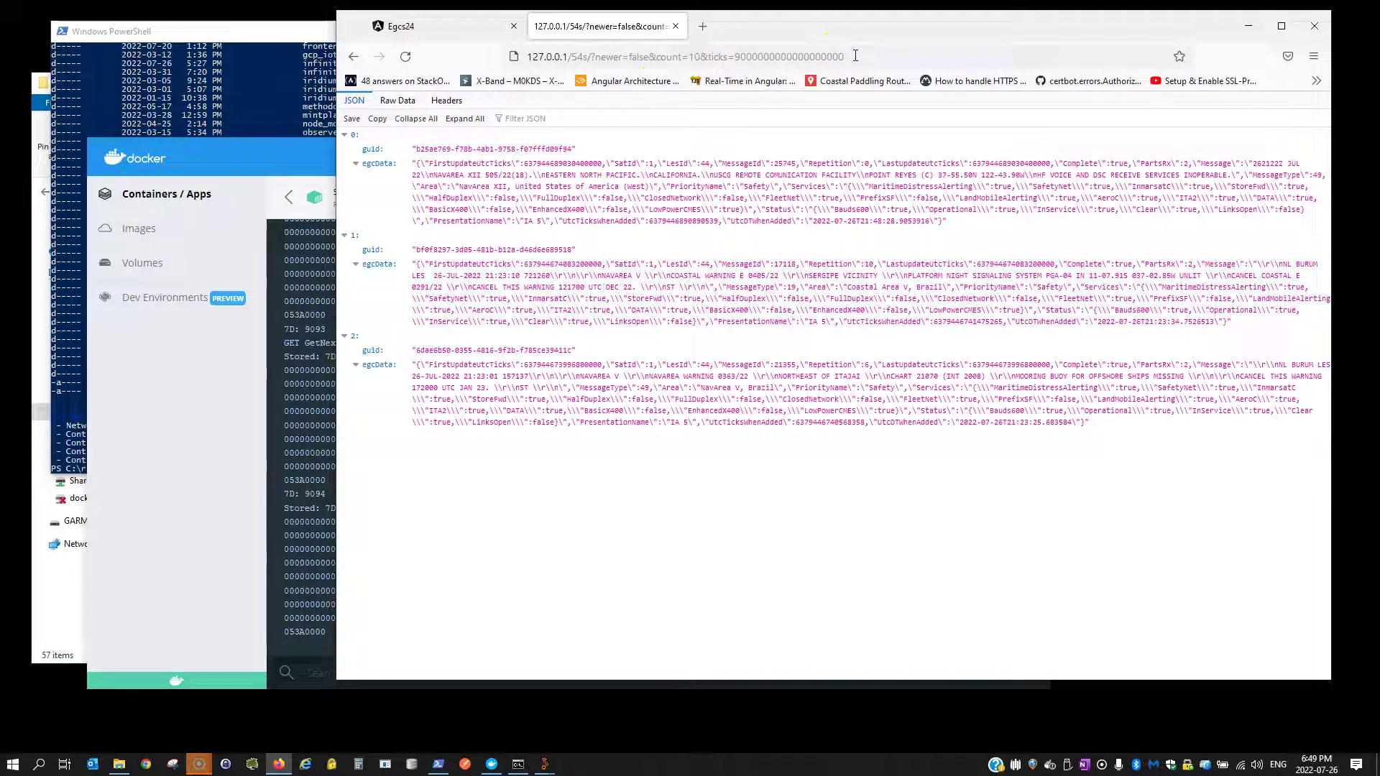
pyautogui.moveTo(705, 423); pyautogui.dragTo(798, 426)
pyautogui.click(790, 426)
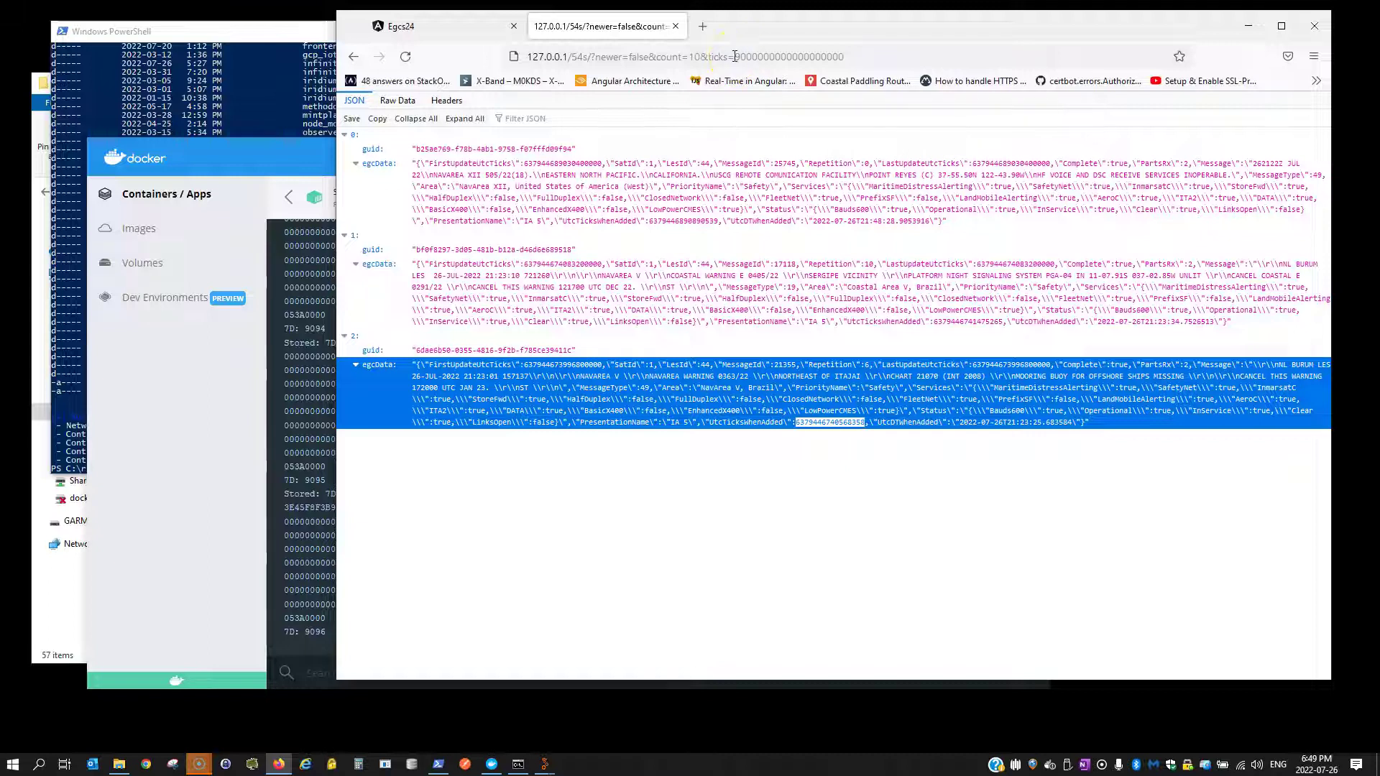
pyautogui.click(853, 56)
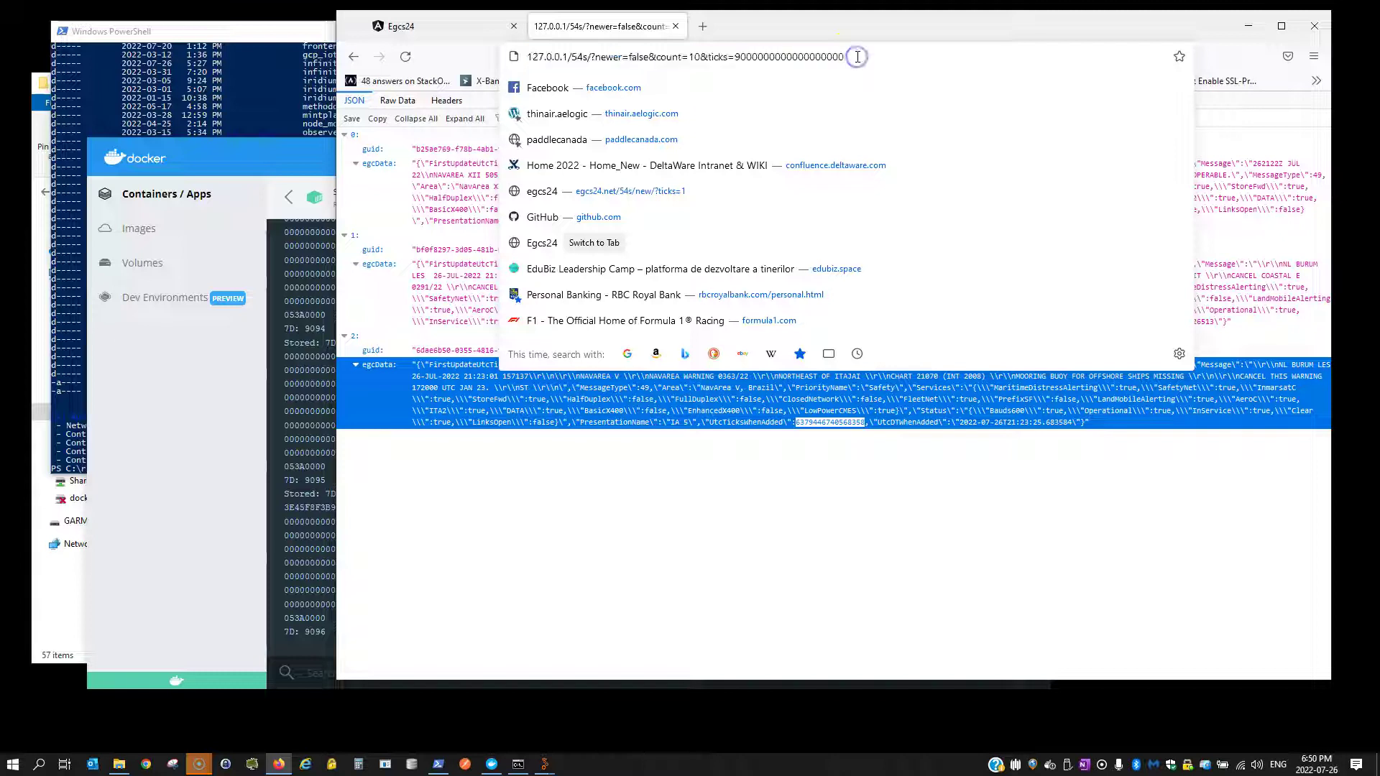
pyautogui.click(554, 539)
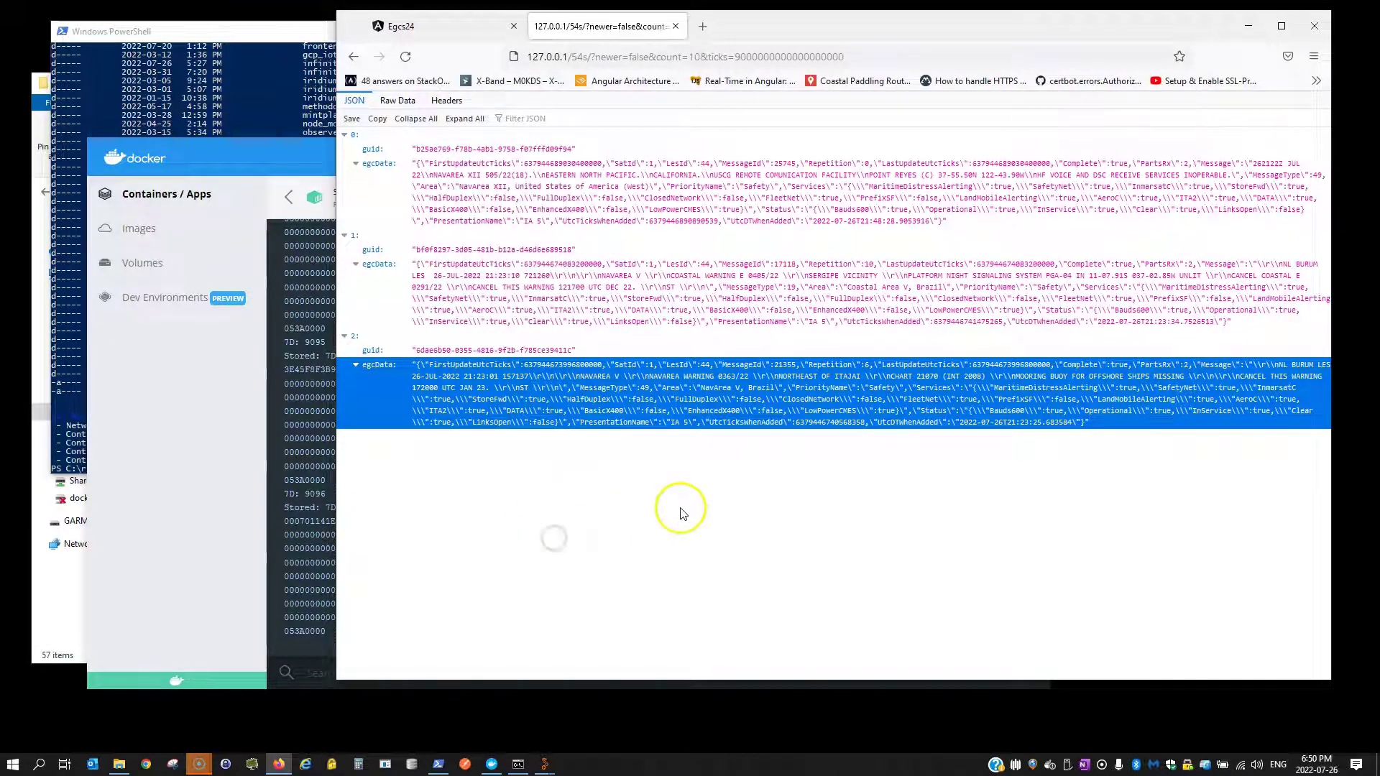
pyautogui.click(796, 424)
pyautogui.moveTo(796, 424); pyautogui.dragTo(865, 425)
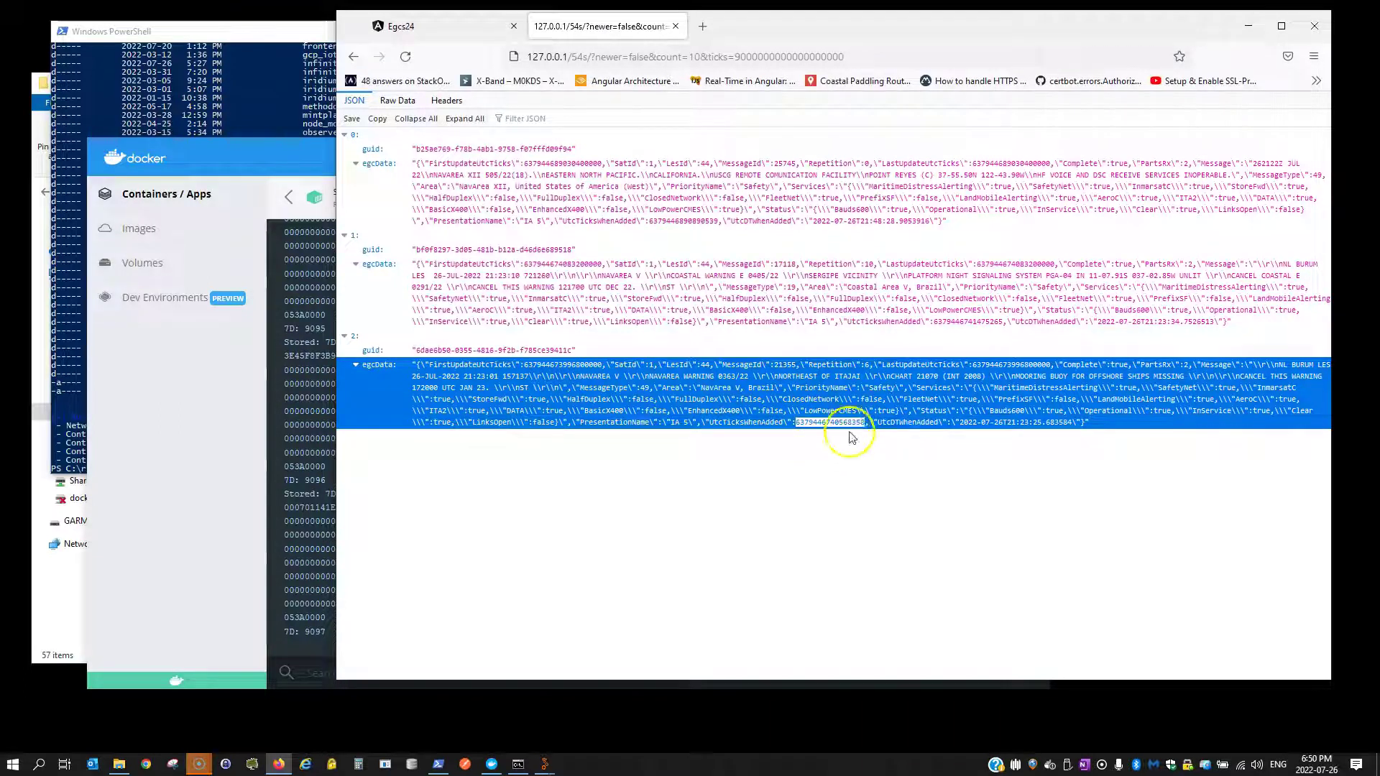
pyautogui.moveTo(933, 322)
pyautogui.mouseDown()
pyautogui.moveTo(1002, 323)
pyautogui.moveTo(932, 322)
pyautogui.mouseUp()
pyautogui.rightClick(932, 323)
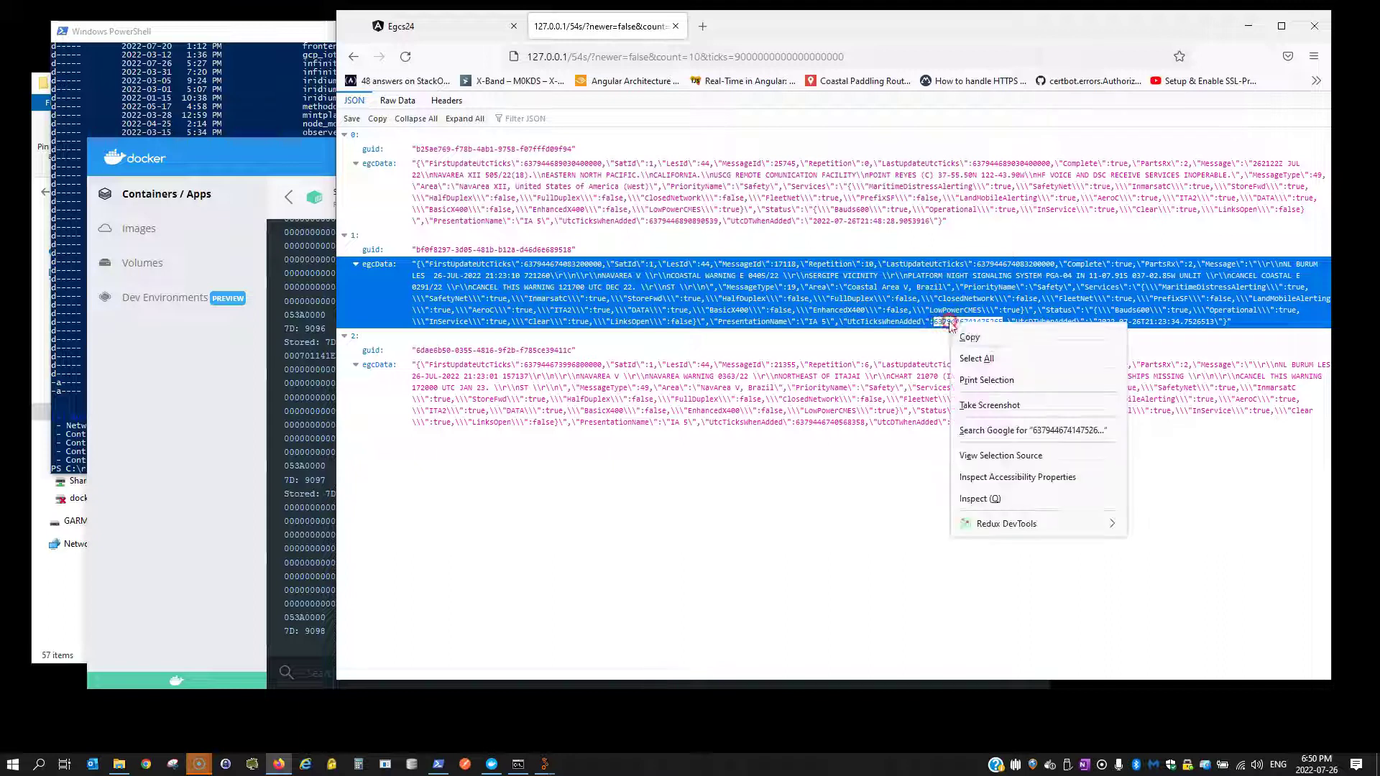
pyautogui.click(963, 333)
pyautogui.click(856, 57)
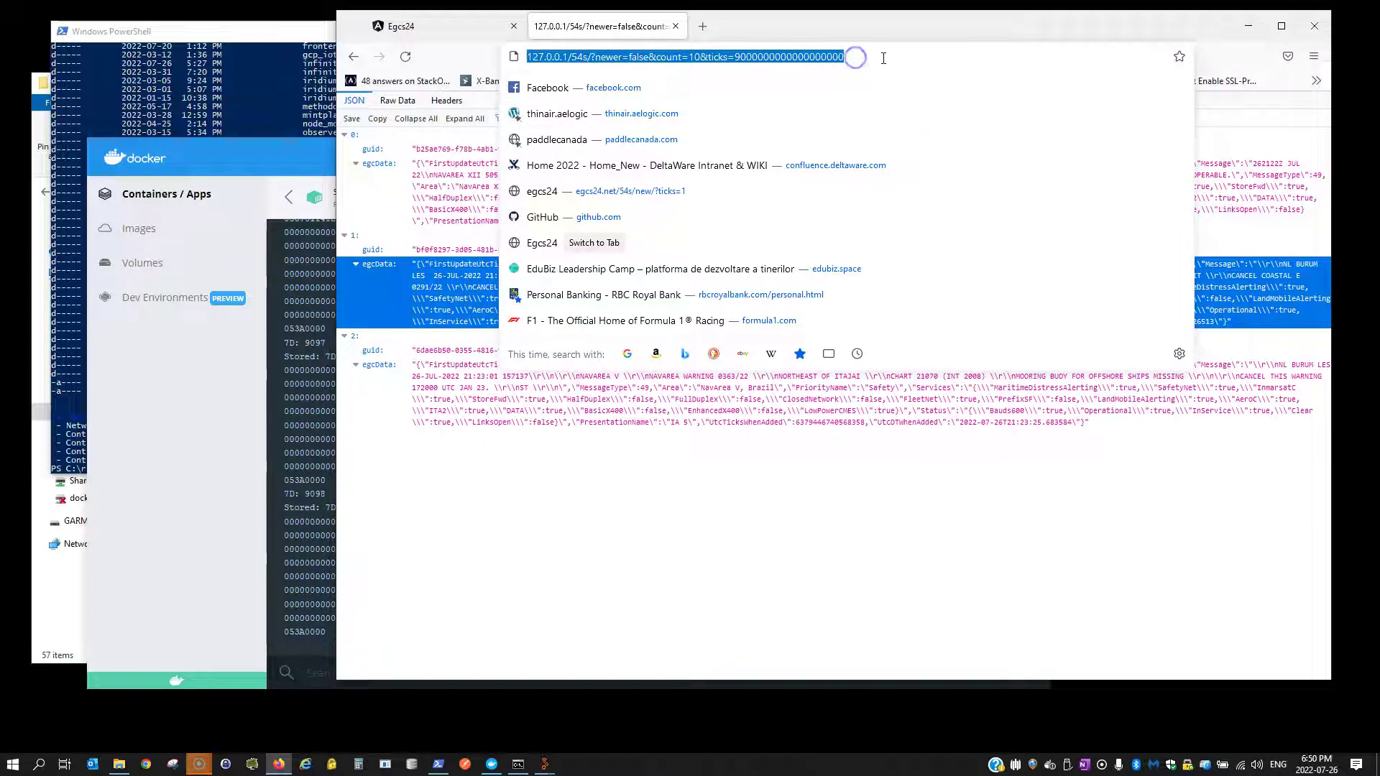
pyautogui.click(862, 57)
pyautogui.press('BackSpace')
pyautogui.press('BackSpace')
pyautogui.press('BackSpace')
pyautogui.press('BackSpace')
pyautogui.press('BackSpace')
pyautogui.press('BackSpace')
pyautogui.press('BackSpace')
pyautogui.press('BackSpace')
pyautogui.press('BackSpace')
pyautogui.press('BackSpace')
pyautogui.press('BackSpace')
pyautogui.press('BackSpace')
pyautogui.press('BackSpace')
pyautogui.press('BackSpace')
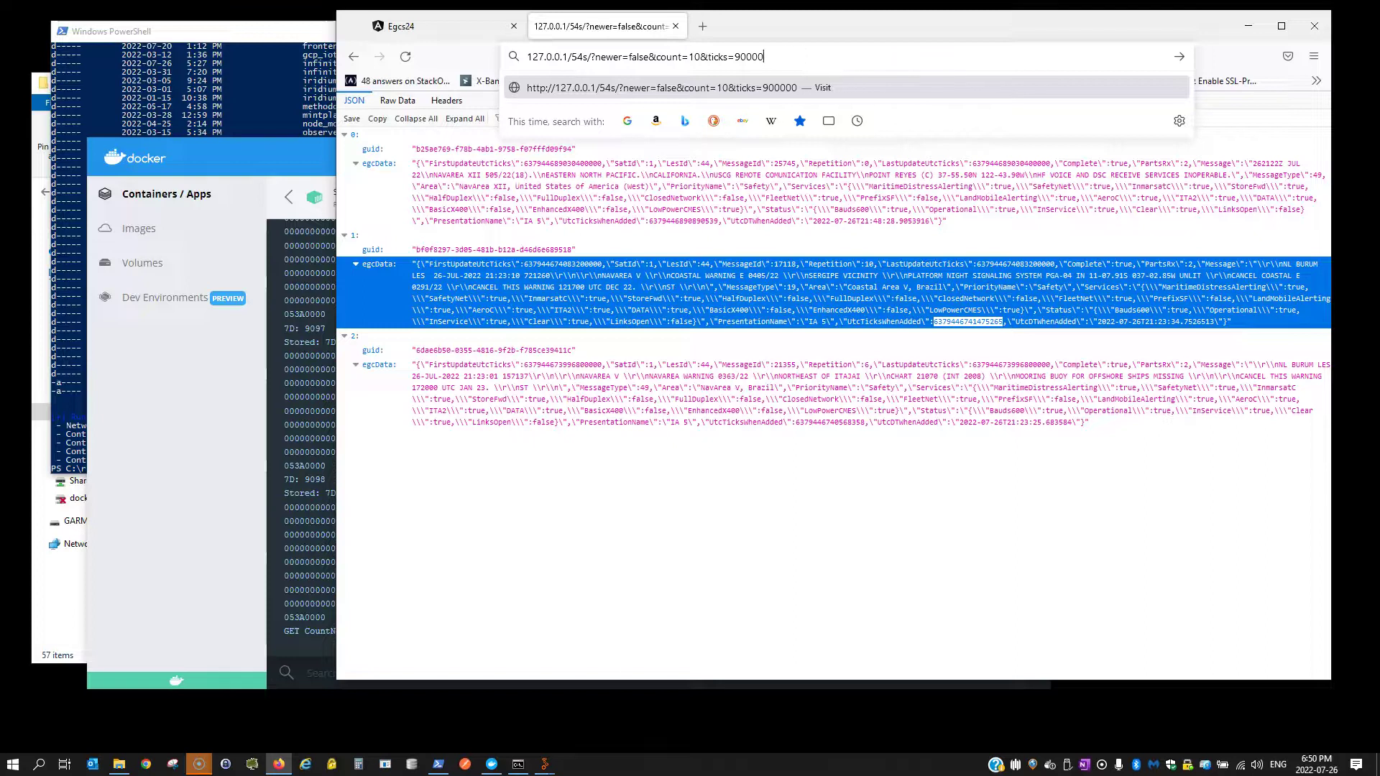
pyautogui.hotkey('ctrl', 'v')
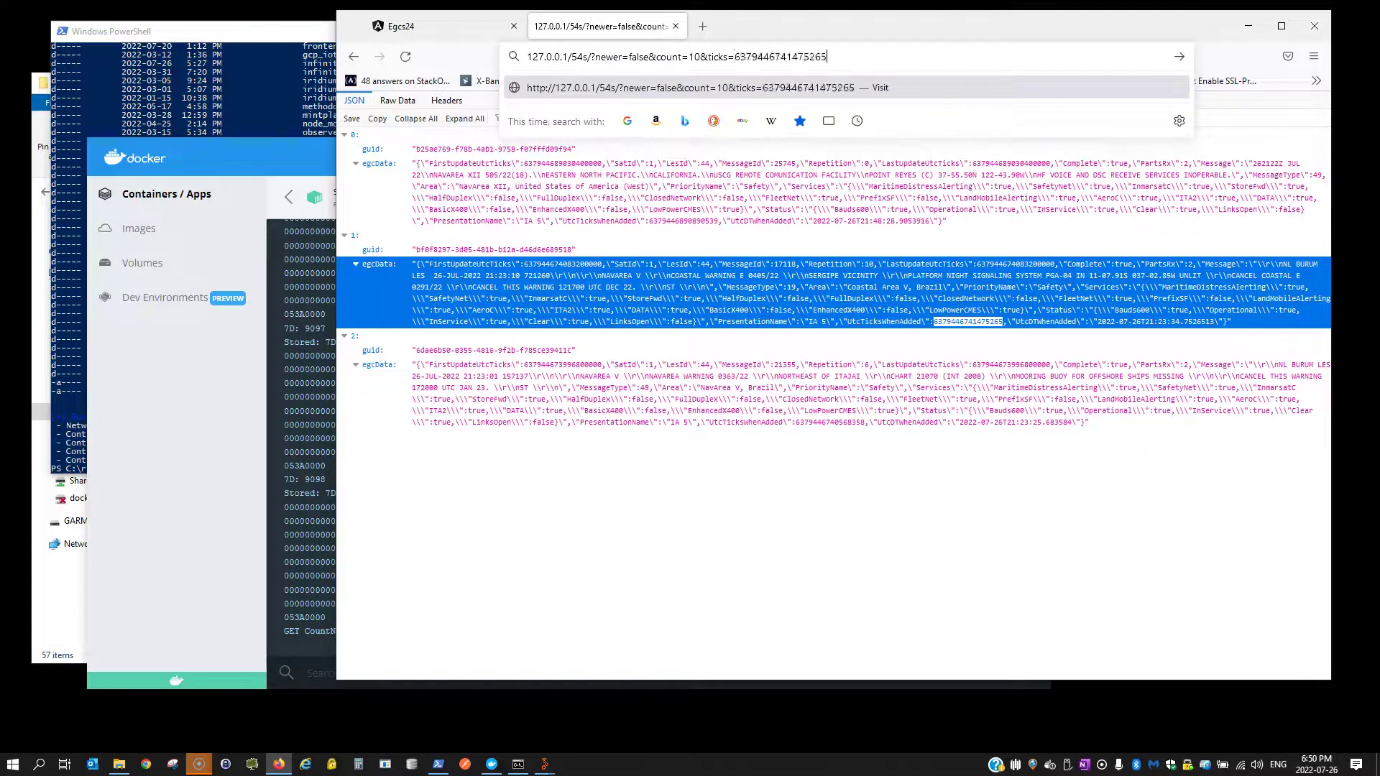
pyautogui.press('Return')
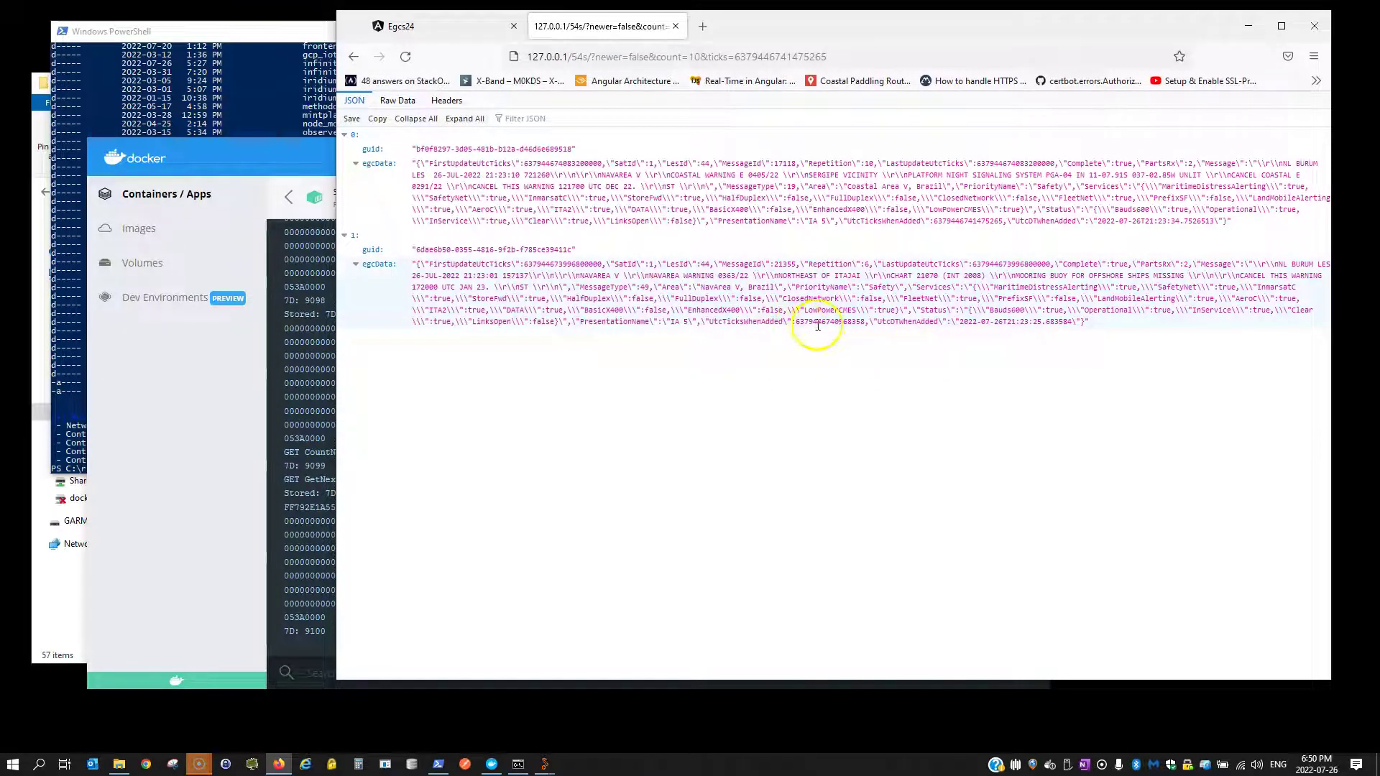
# Return to the Egcs24 tab in Firefox and scroll down through the Brazil coastal warnings
pyautogui.click(235, 148)
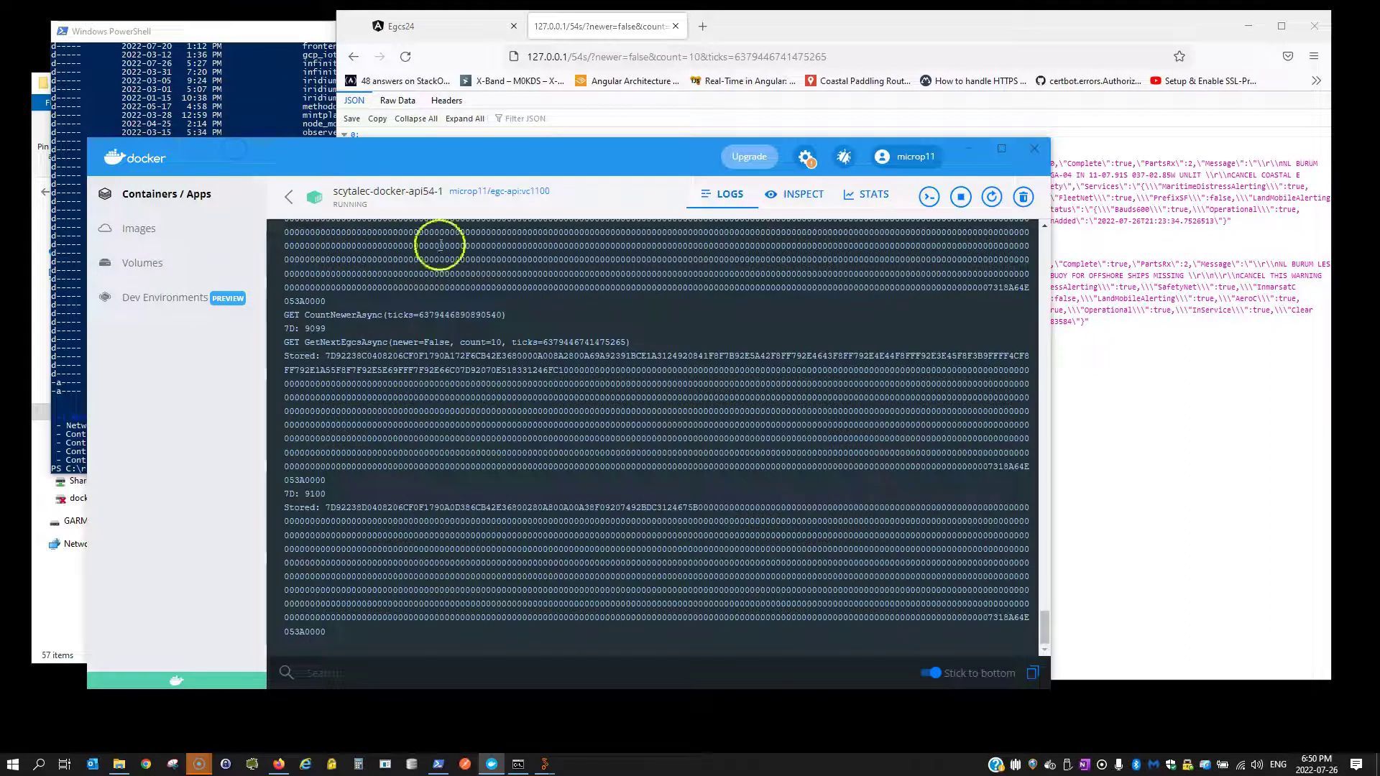
pyautogui.hotkey('alt', 'Tab')
pyautogui.hotkey('ctrl', 'Tab')
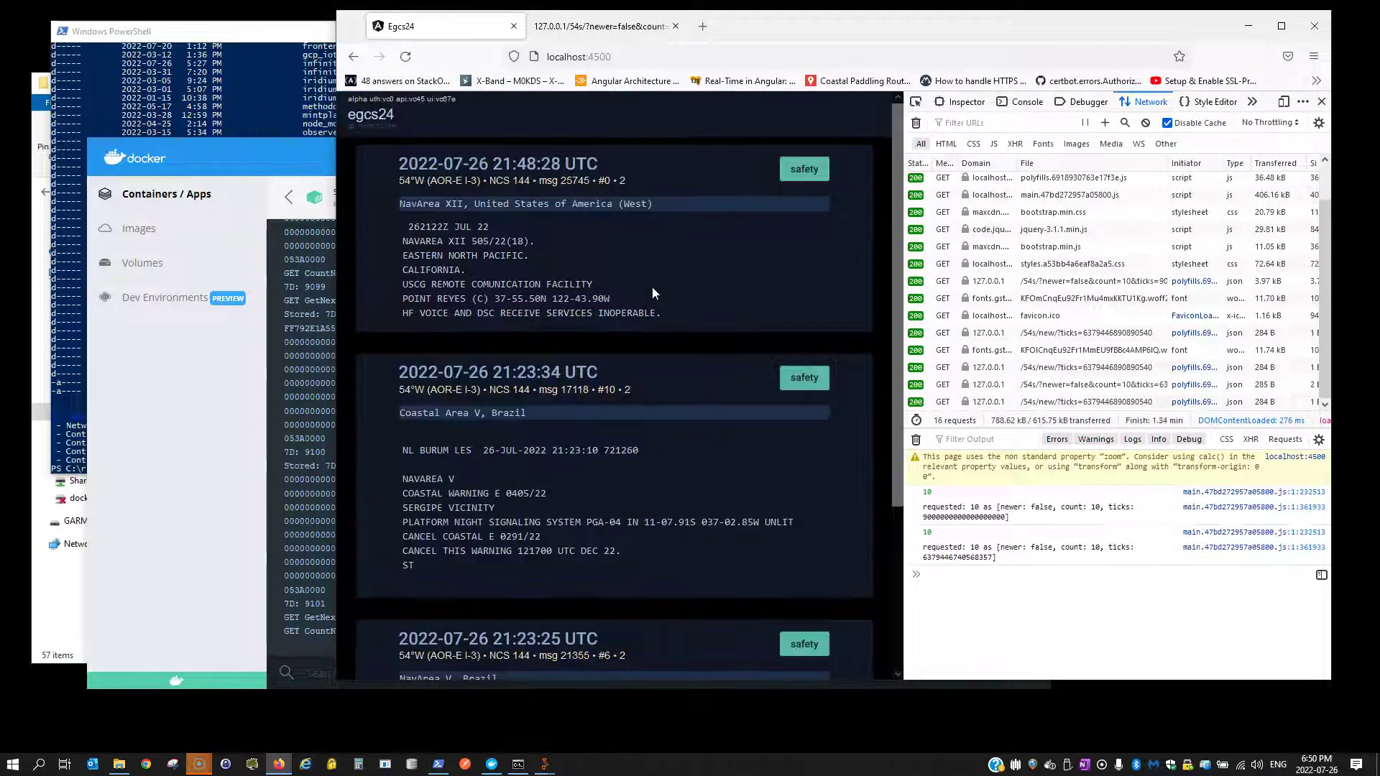
pyautogui.scroll(-3, 652, 291)
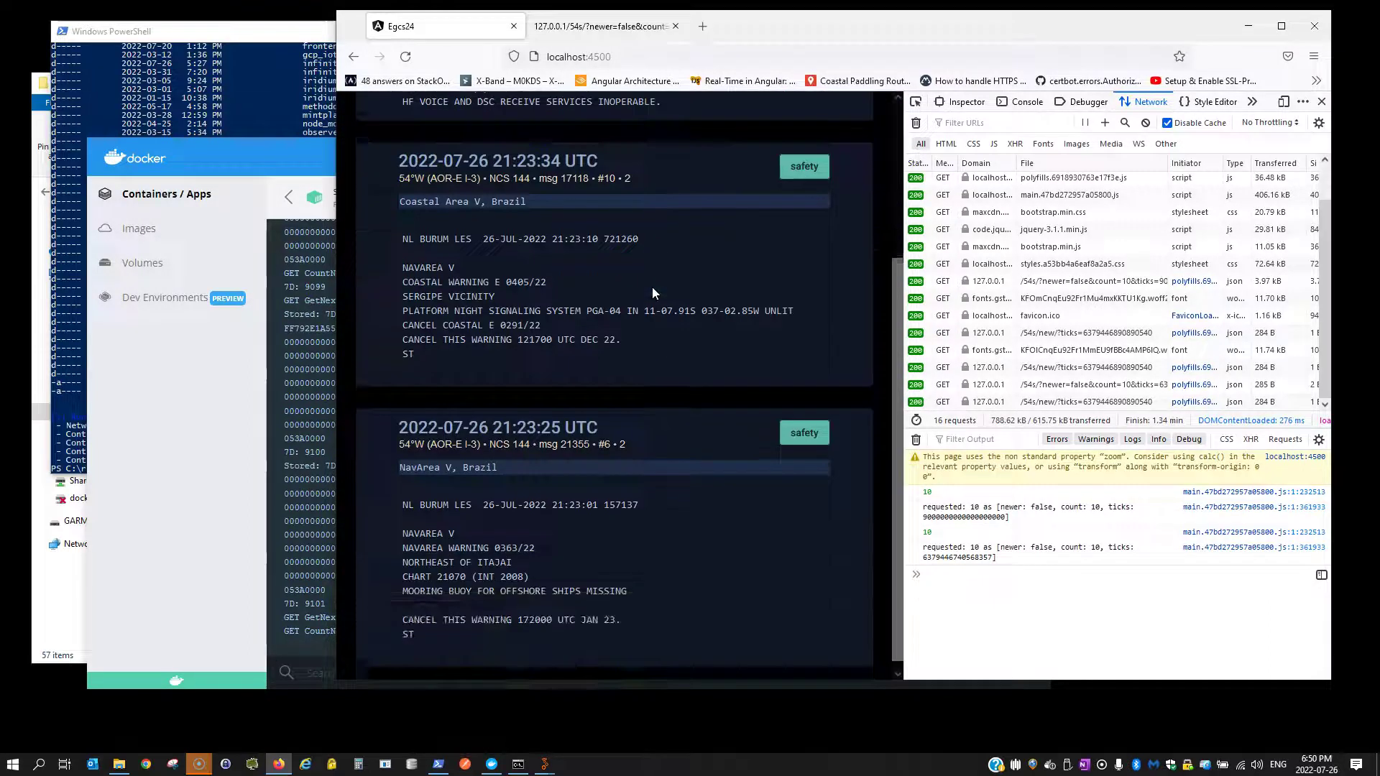